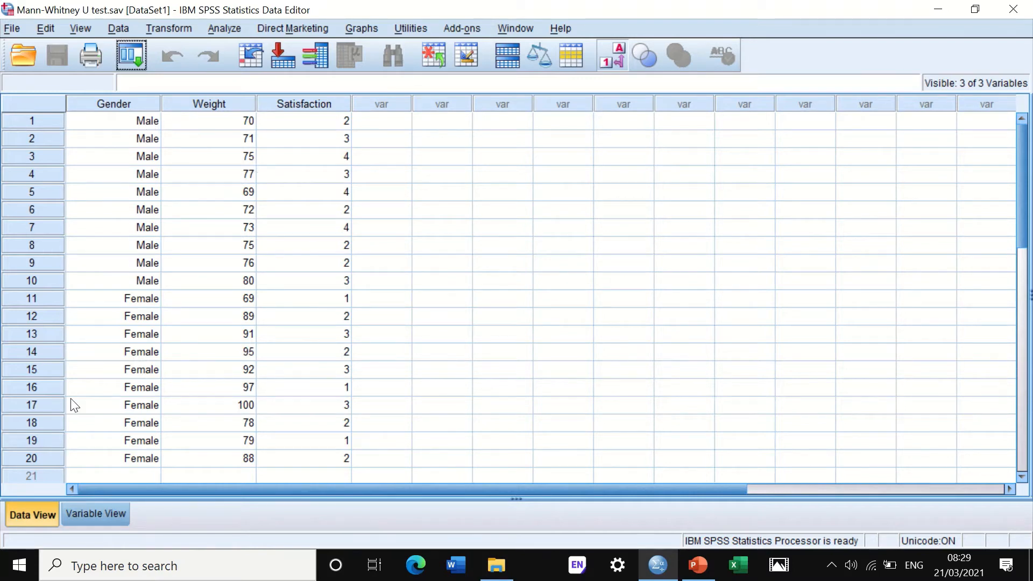
Check the numeric codes behind the Gender value labels, restoring the label display after viewing them
click(614, 52)
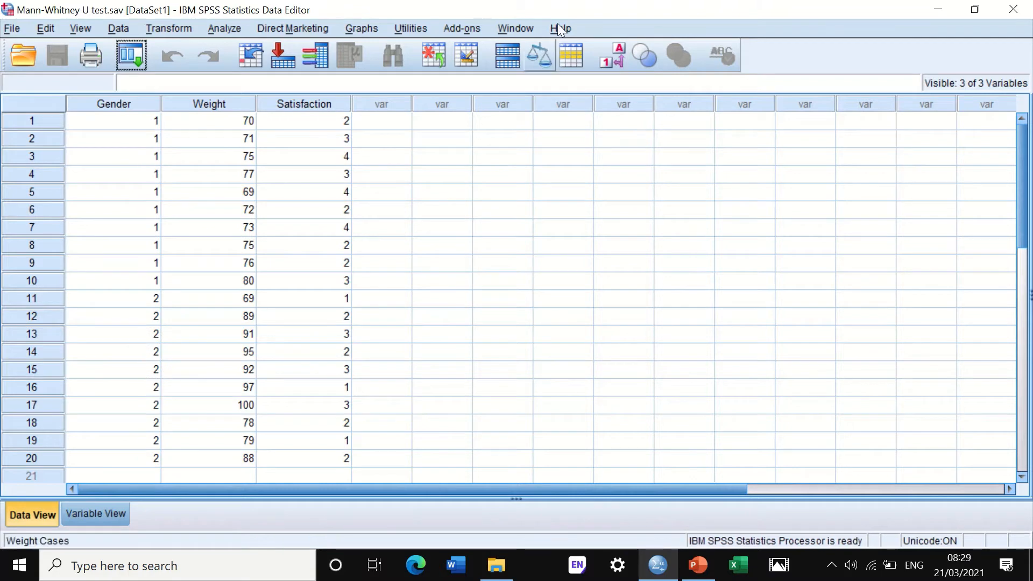
click(619, 52)
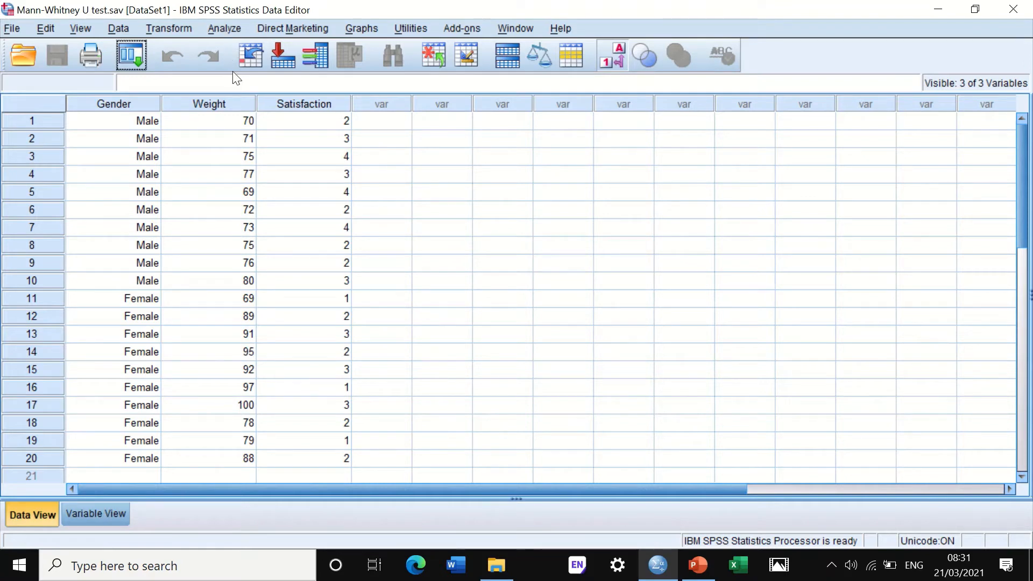
Start a legacy nonparametric test for two independent samples with Gender as the grouping variable
click(229, 30)
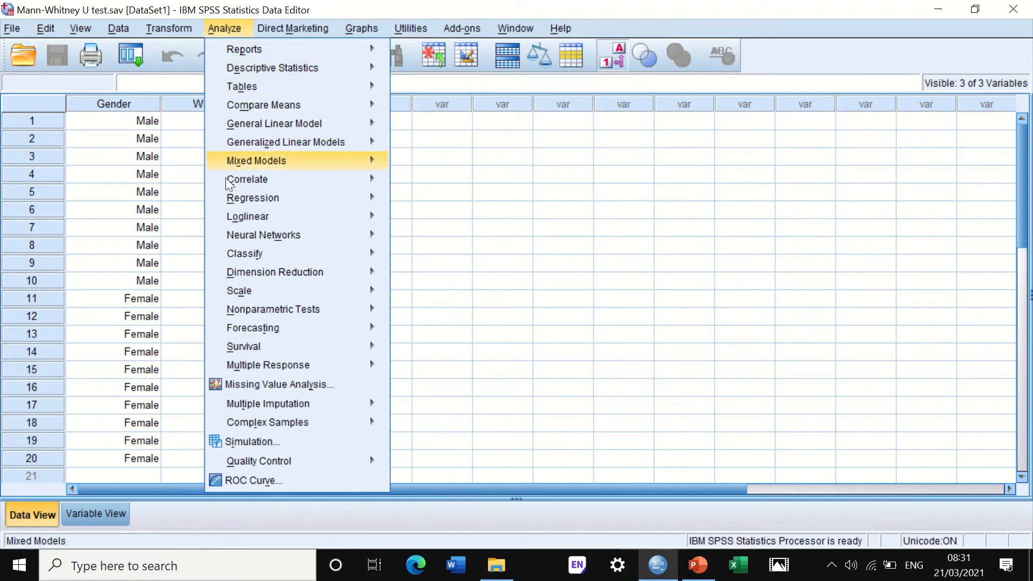
mouse_move(260, 310)
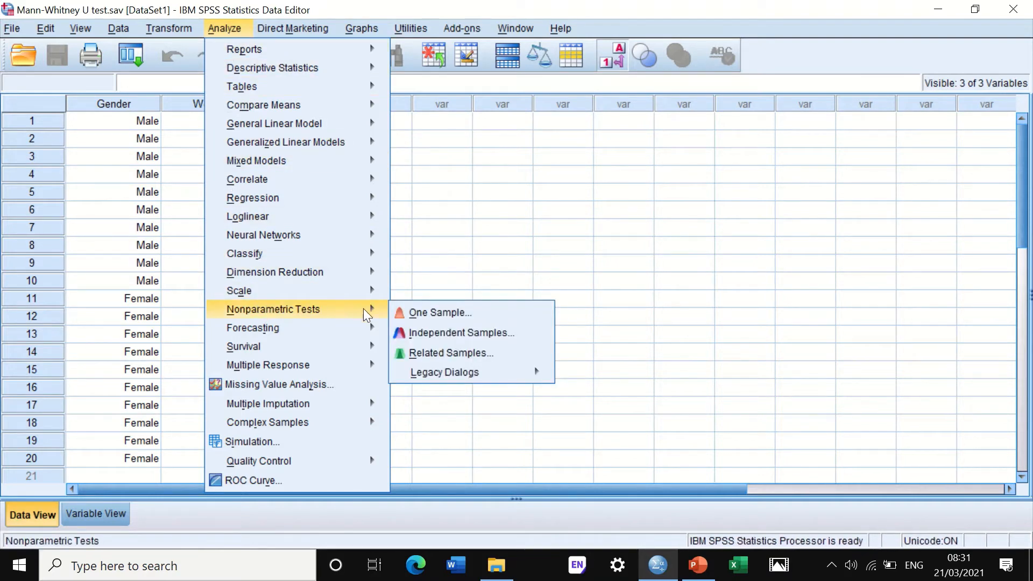
mouse_move(491, 378)
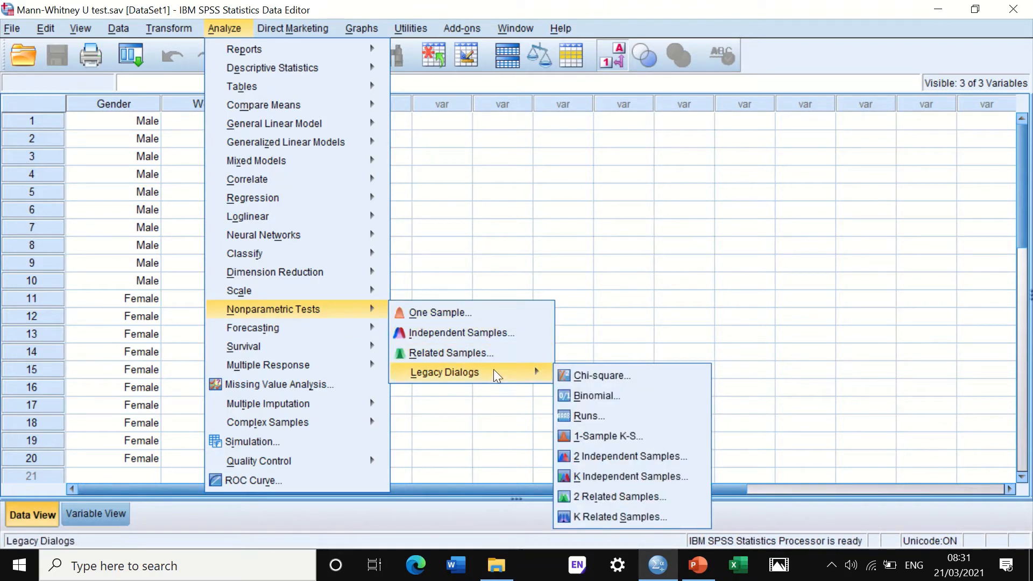
click(630, 456)
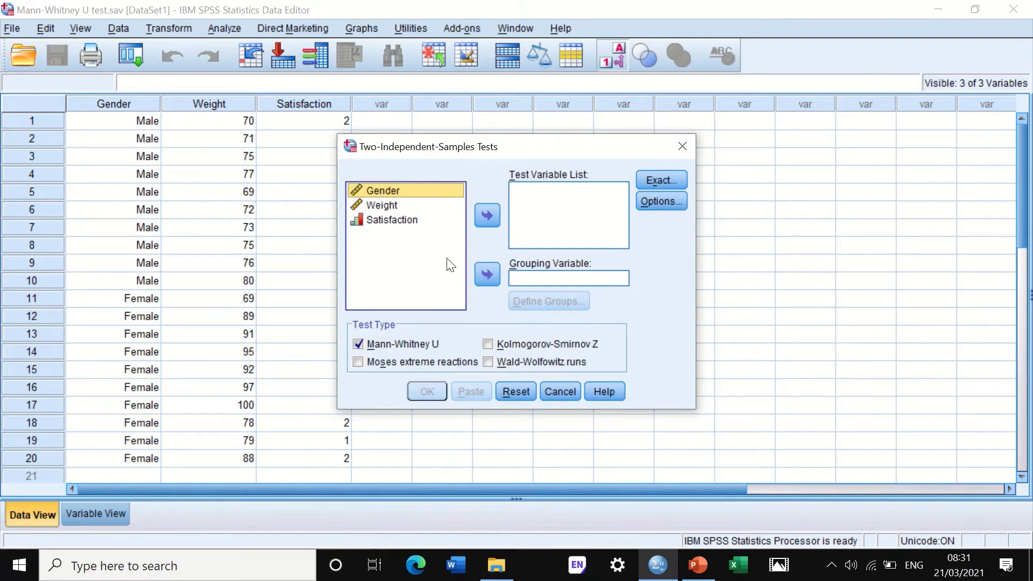
click(486, 272)
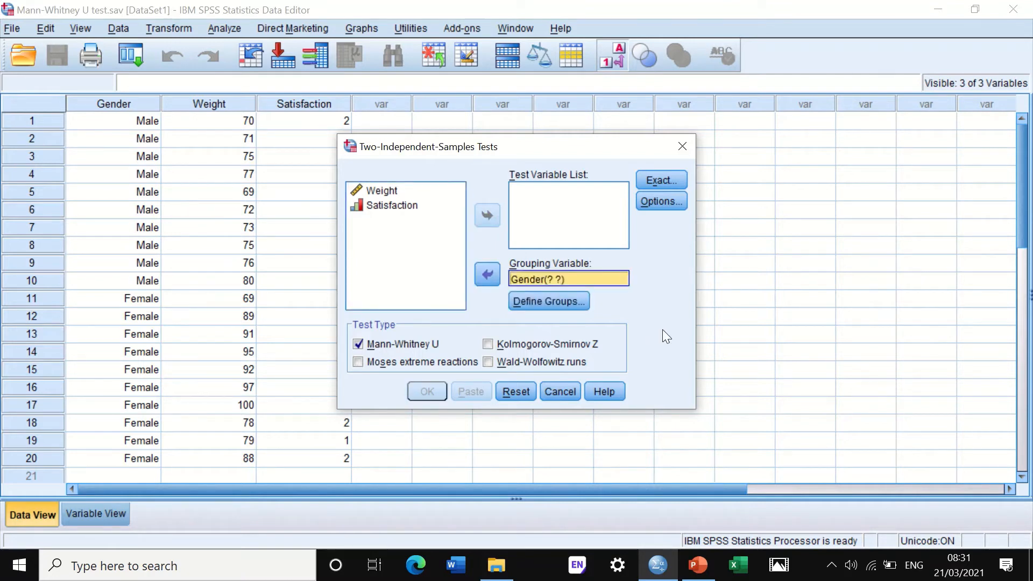
Define the Gender groups for the comparison as 1 for Group 1 and 2 for Group 2
click(556, 302)
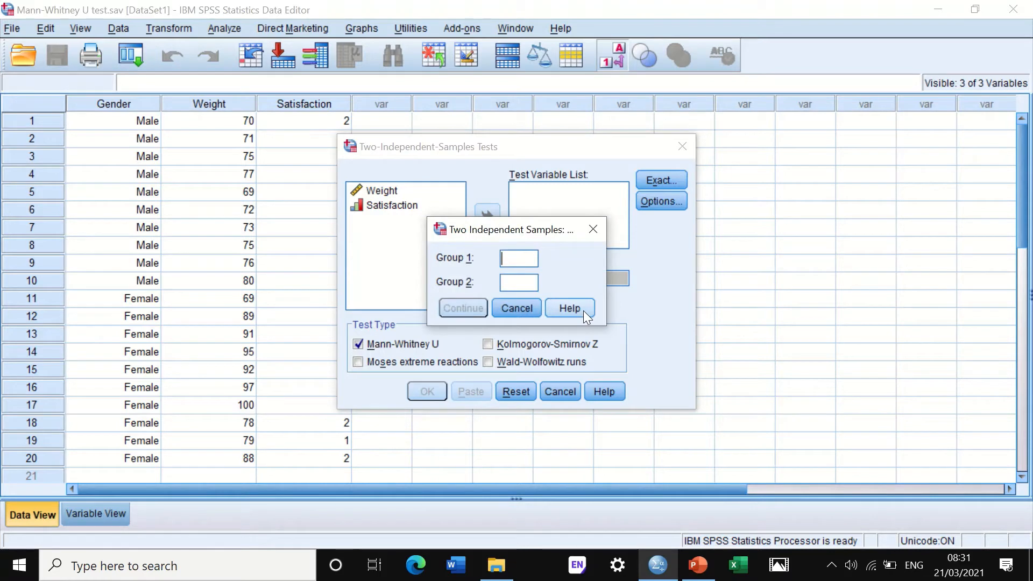
mouse_move(540, 233)
mouse_down()
mouse_move(392, 225)
mouse_move(541, 223)
mouse_up()
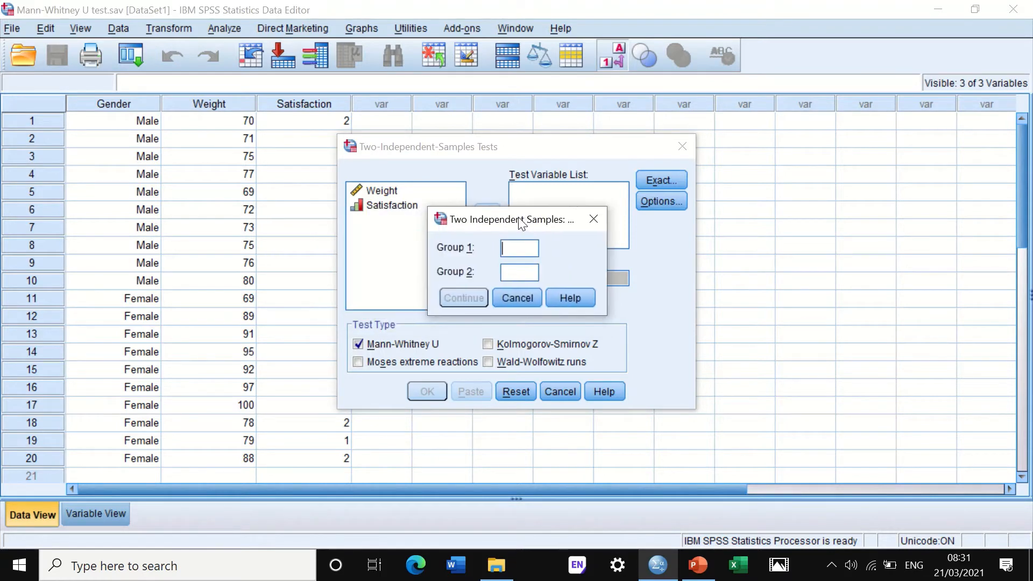
click(512, 246)
text(1)
click(518, 273)
text(2)
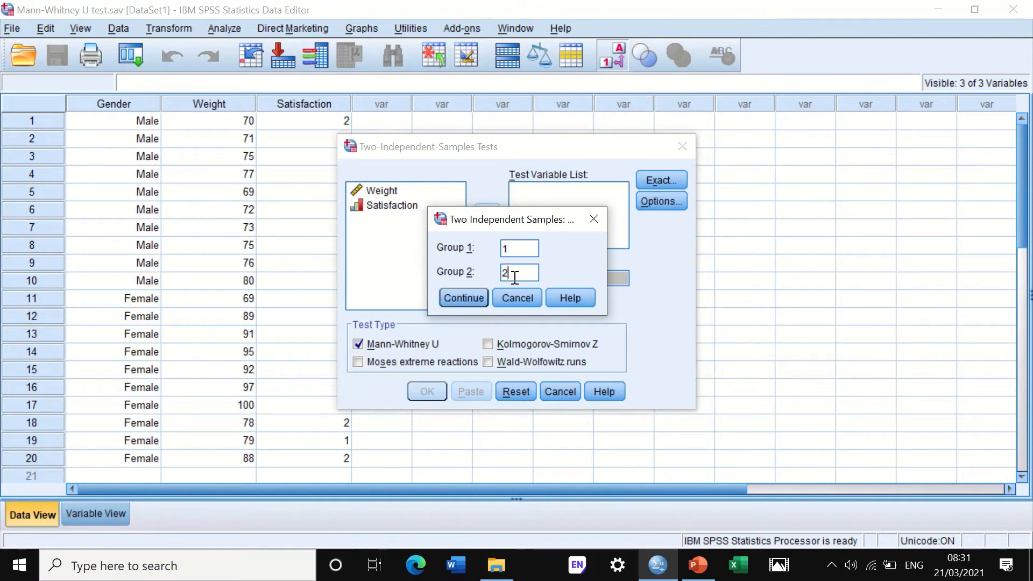
click(463, 298)
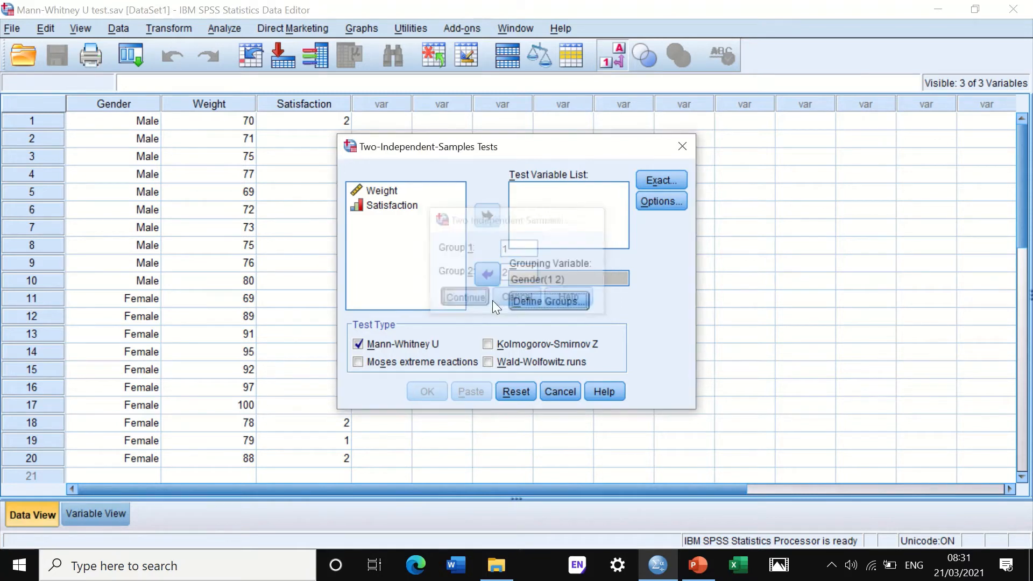
Add Weight as the test variable and keep Mann-Whitney U as the selected test type
click(380, 192)
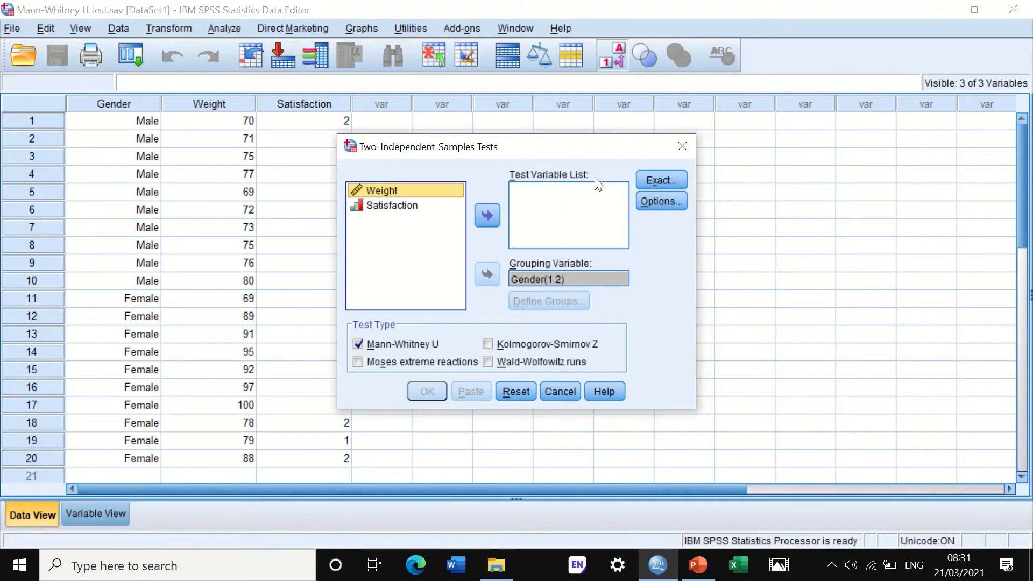
click(489, 217)
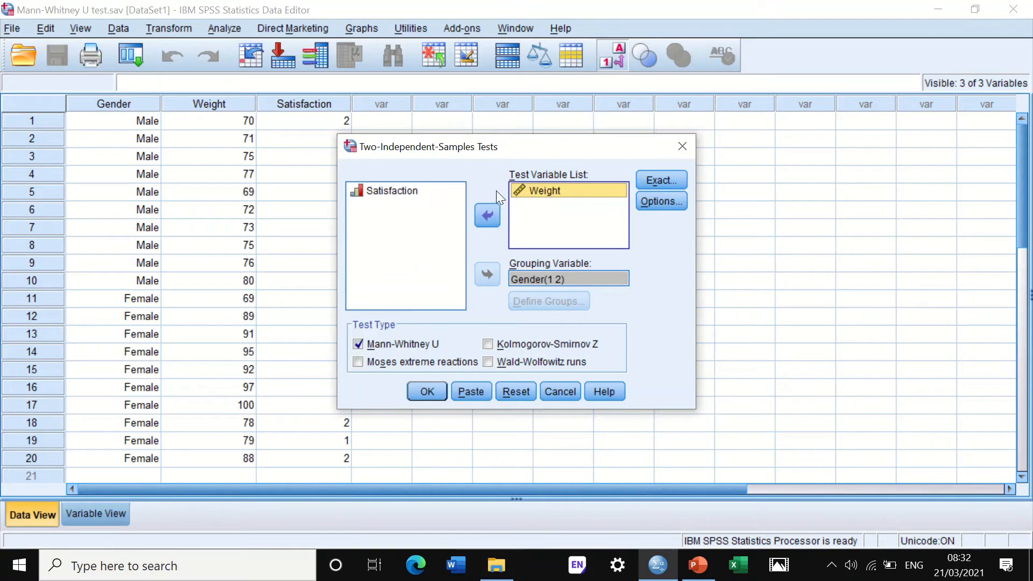
click(360, 344)
click(362, 344)
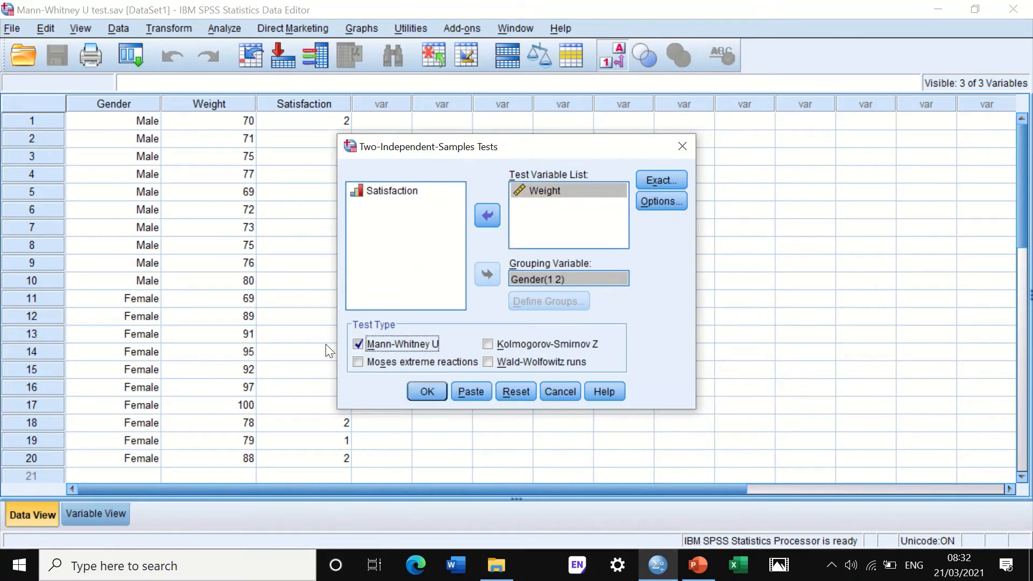
Run the Mann-Whitney U test with asymptotic-only significance, descriptive statistics and missing cases excluded test-by-test
click(655, 180)
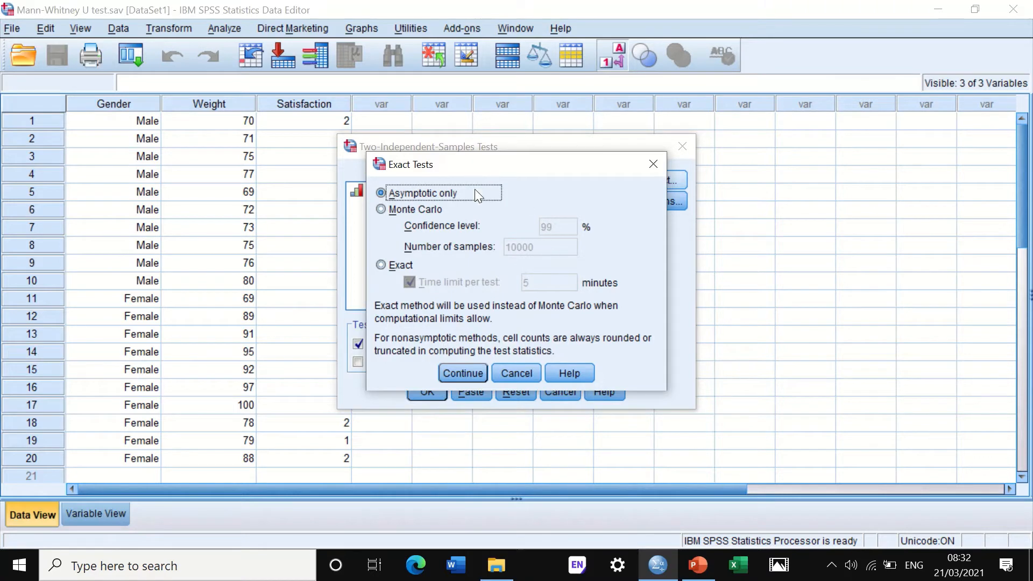
click(461, 373)
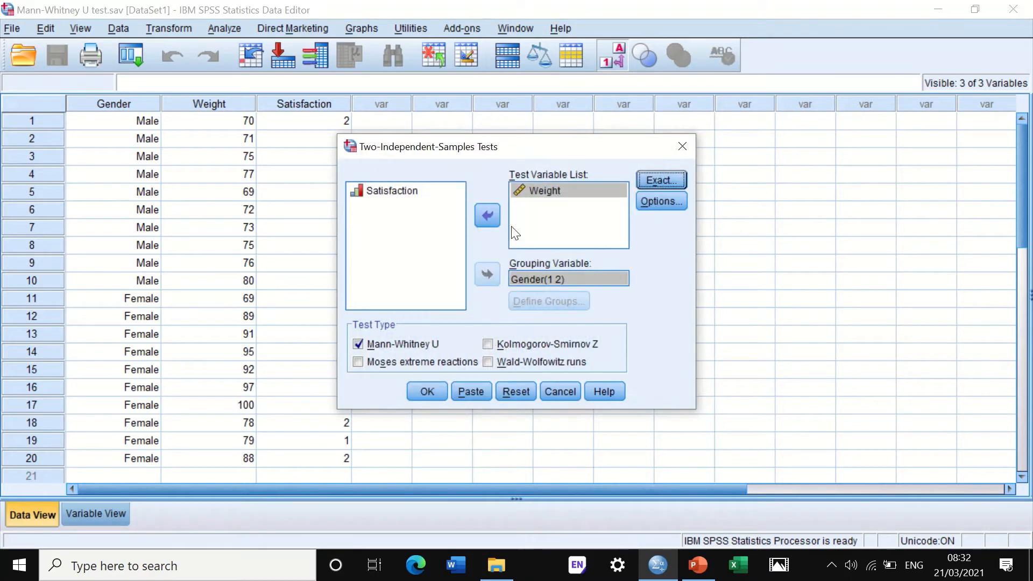
click(657, 201)
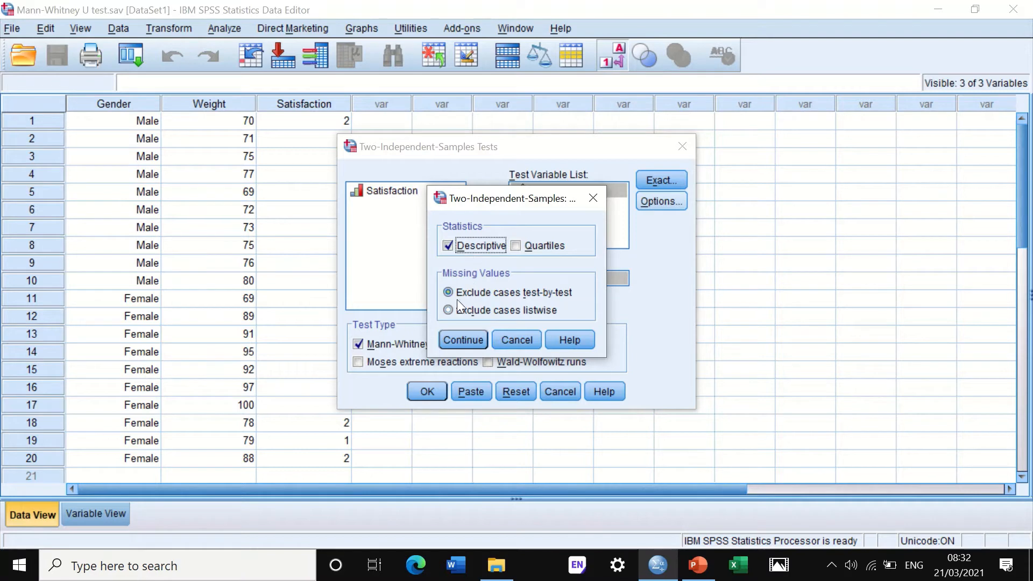
click(465, 339)
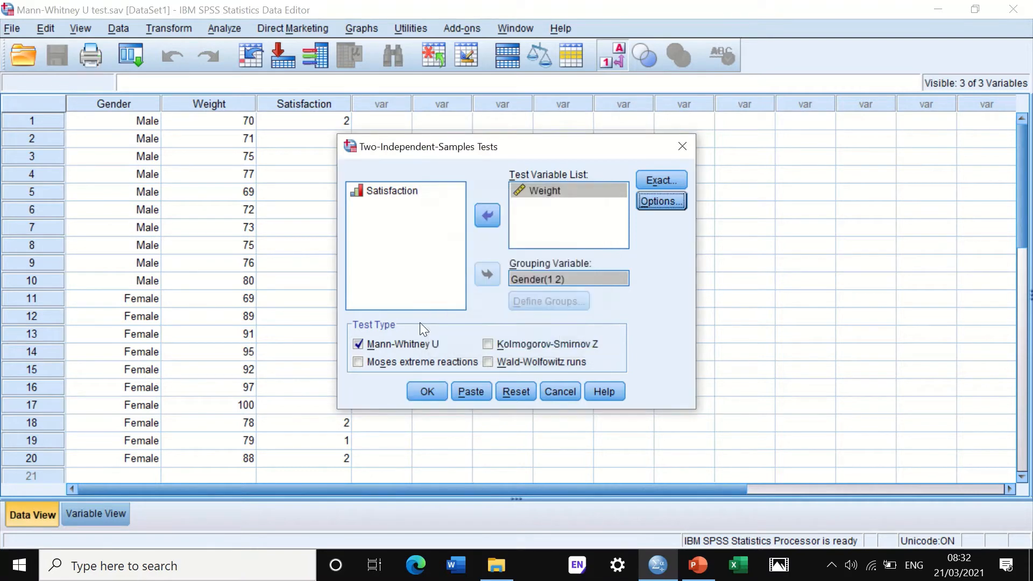
click(431, 392)
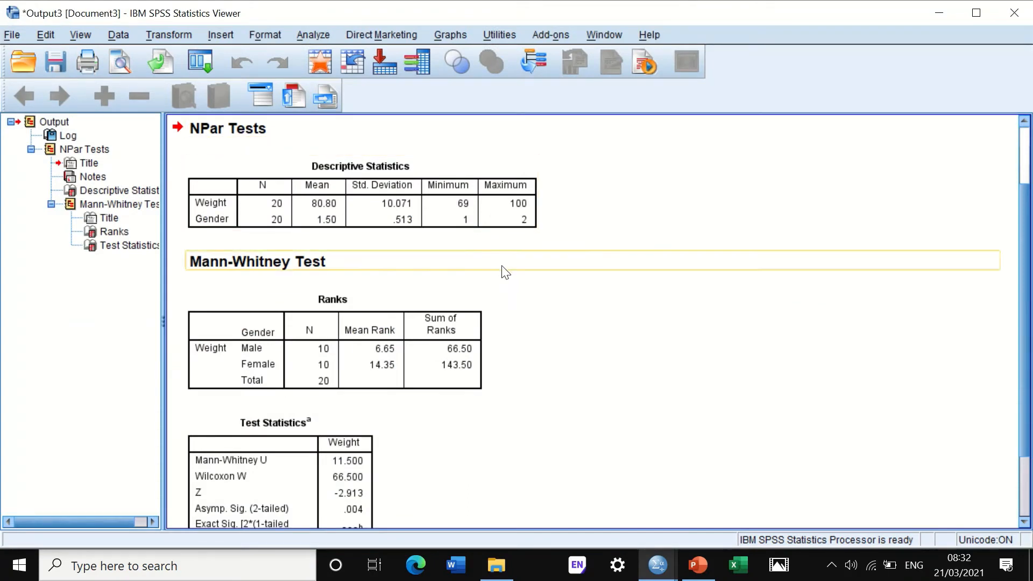
Examine the descriptive statistics, ranks and test statistics tables in the Mann-Whitney output
scroll(503, 272, down, 3)
scroll(506, 272, up, 6)
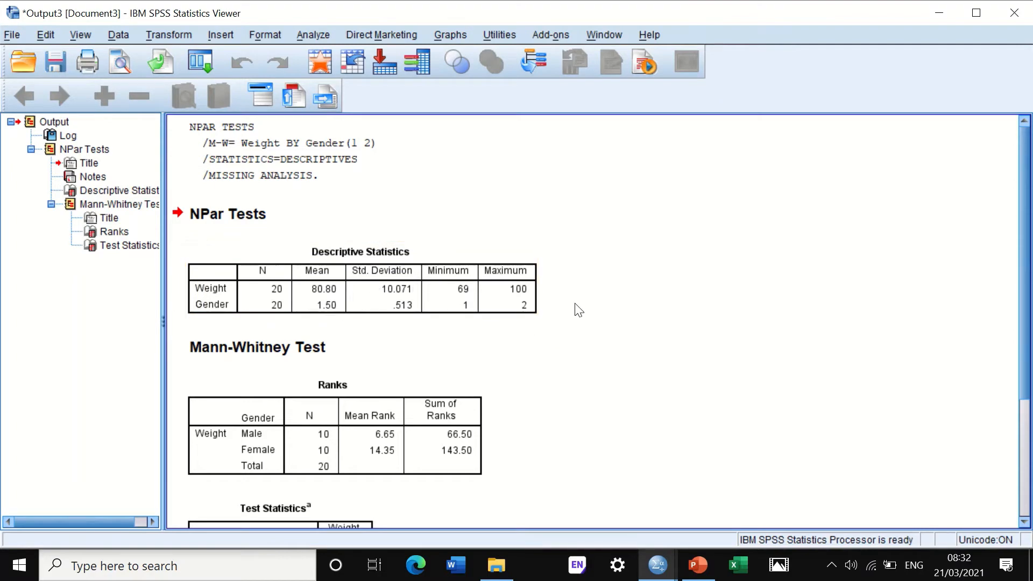
scroll(577, 310, down, 3)
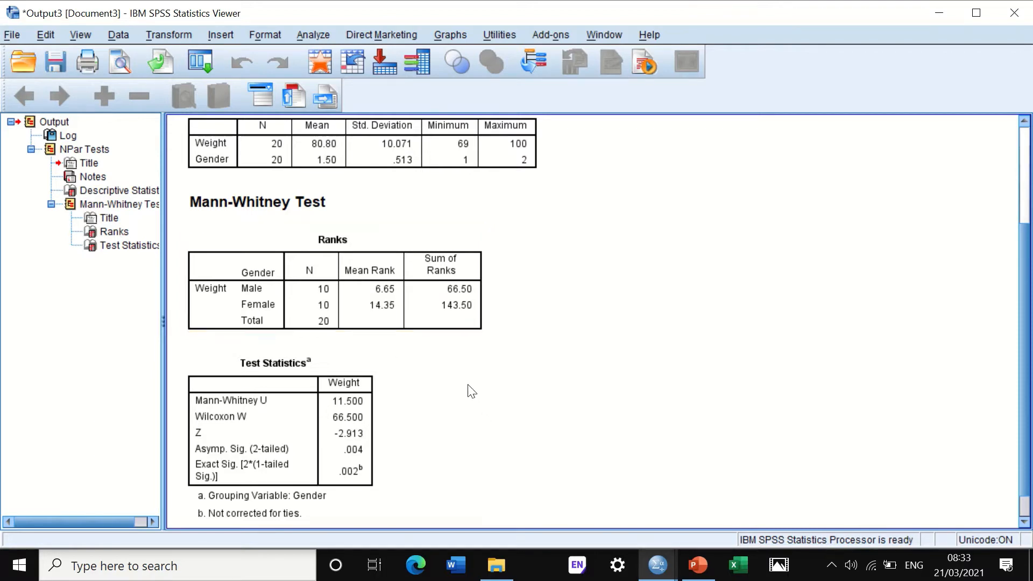
scroll(468, 386, down, 1)
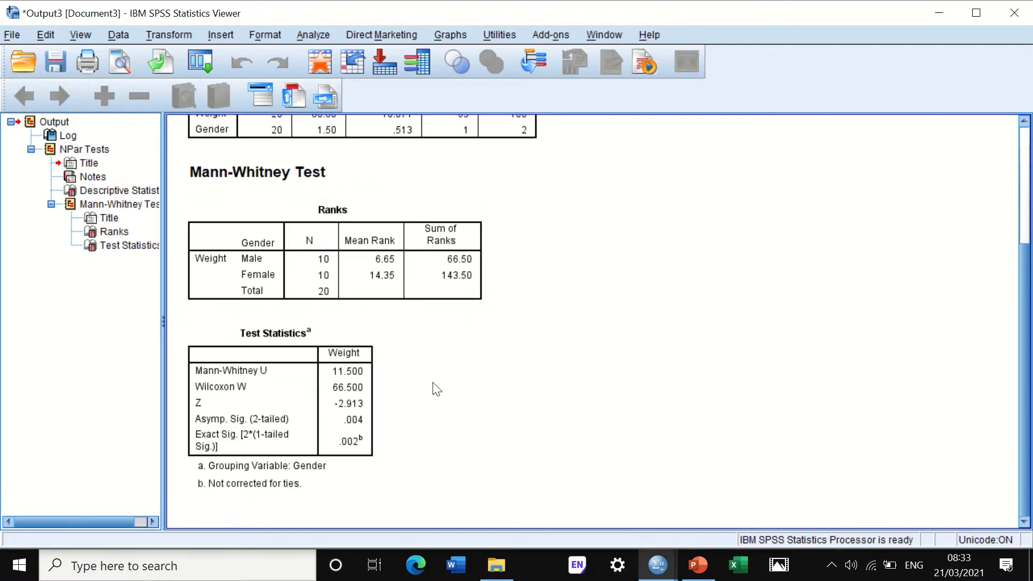
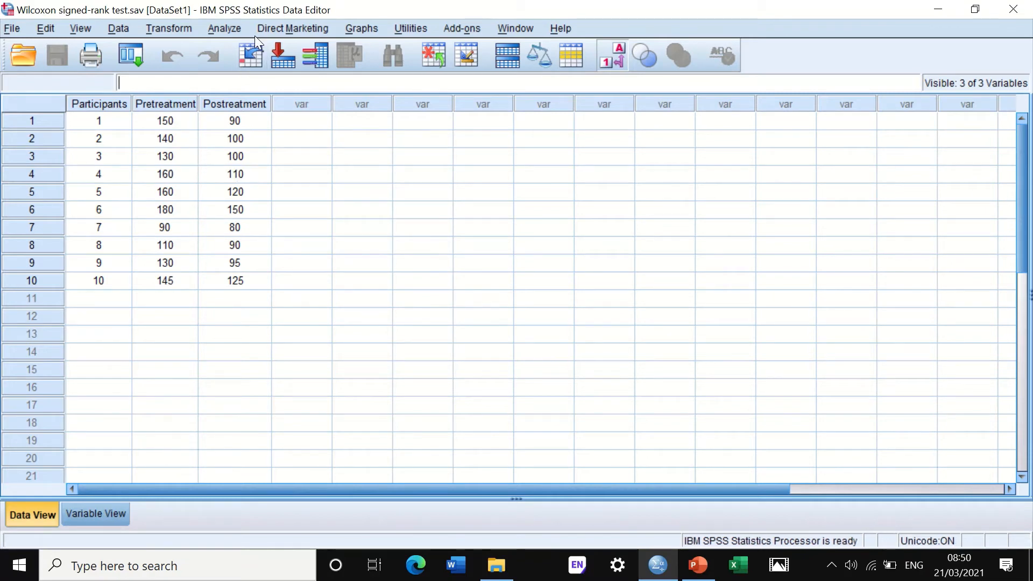
Set up a legacy nonparametric test for two related samples, pairing Pretreatment with Postreatment as pair 1
click(228, 26)
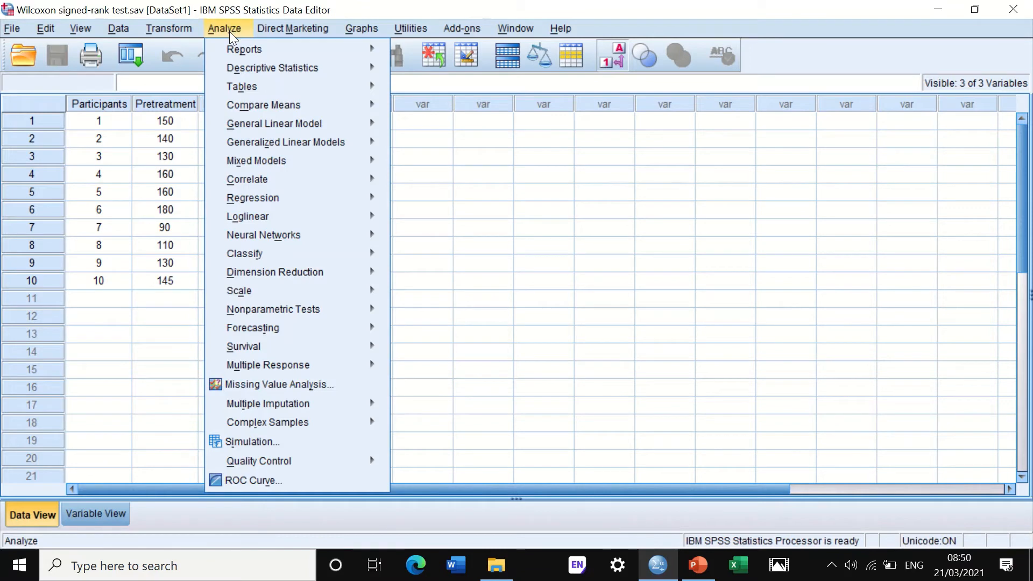
mouse_move(258, 311)
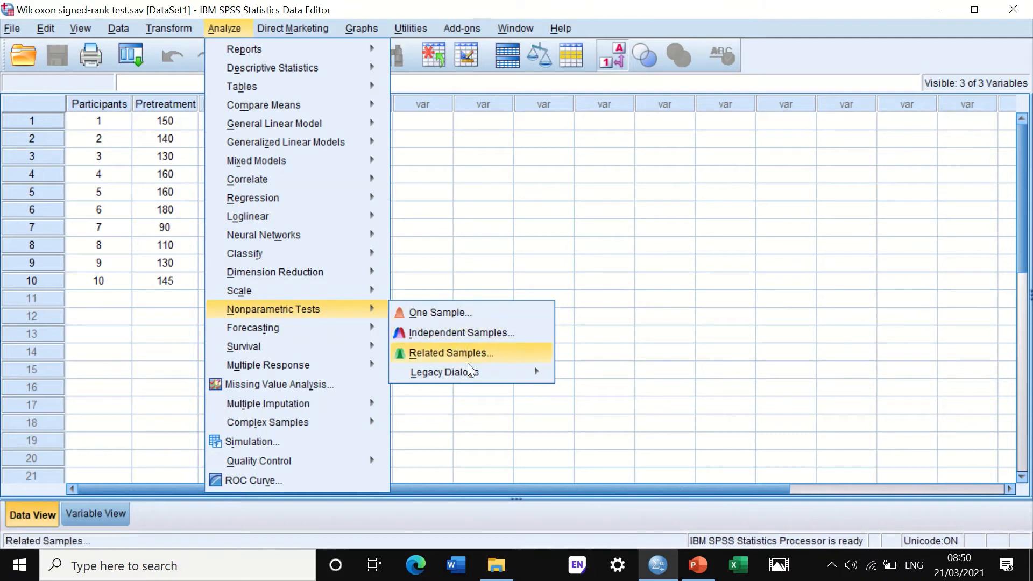
mouse_move(474, 372)
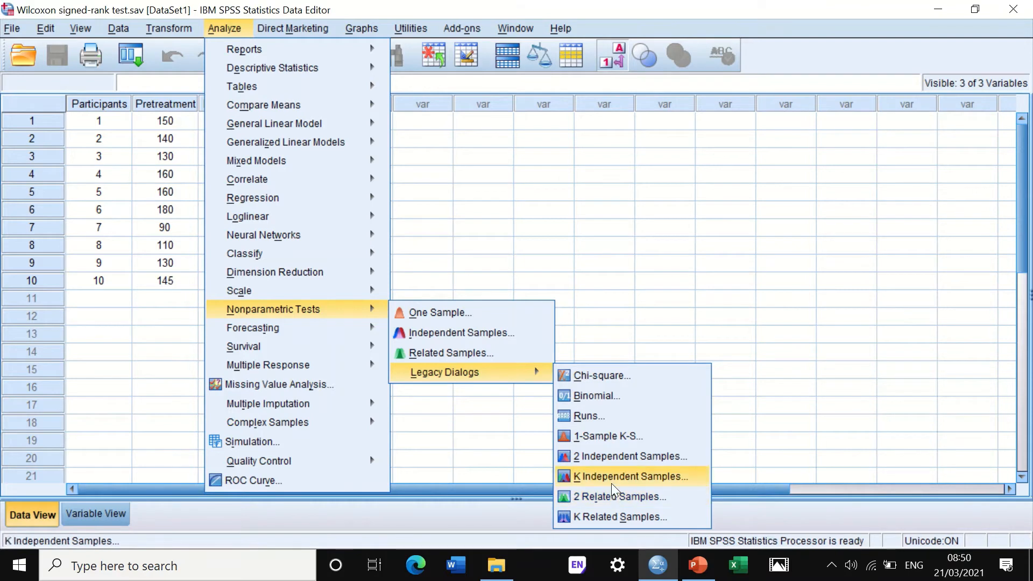
click(614, 492)
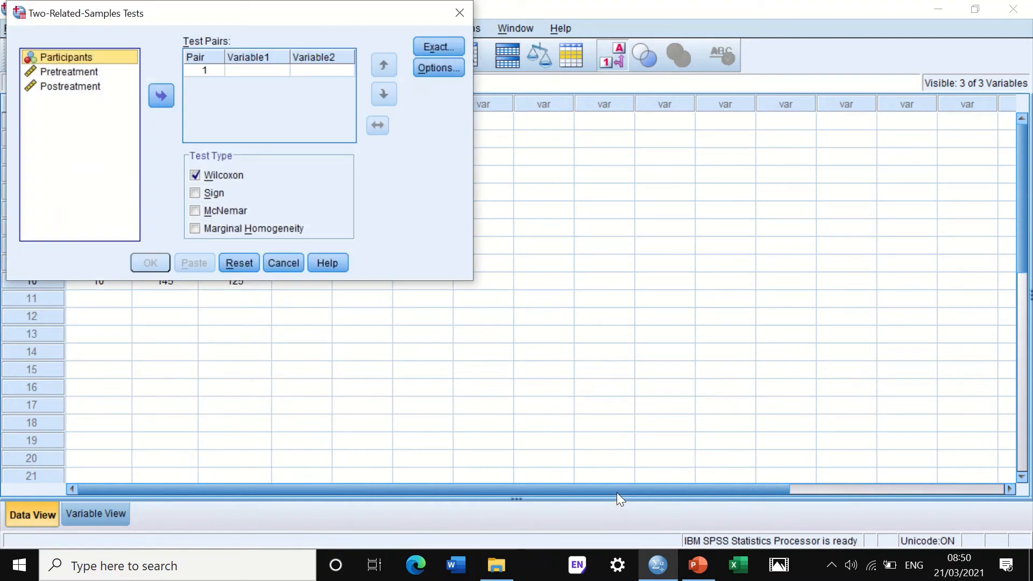
drag(269, 10, 520, 123)
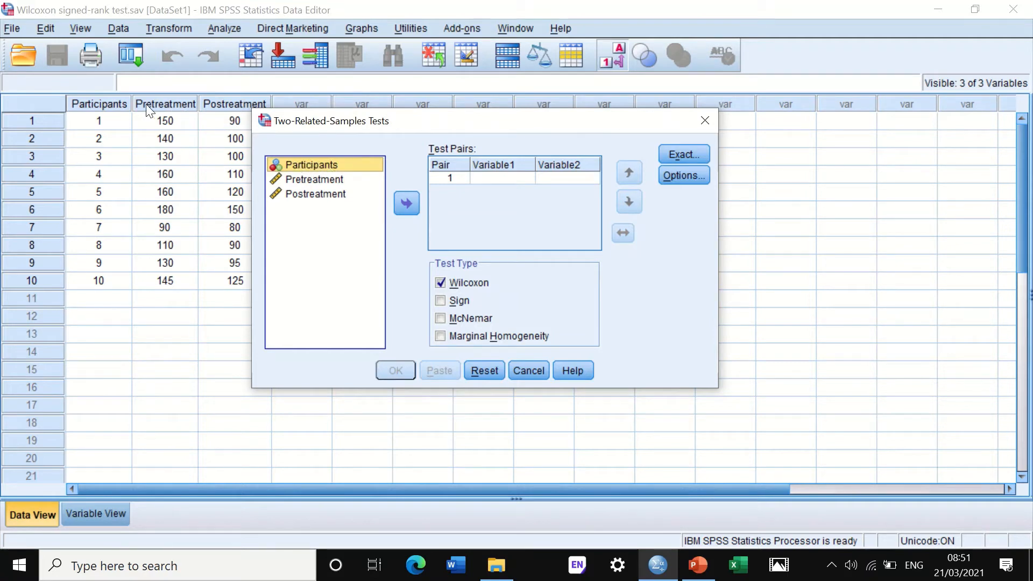
click(311, 181)
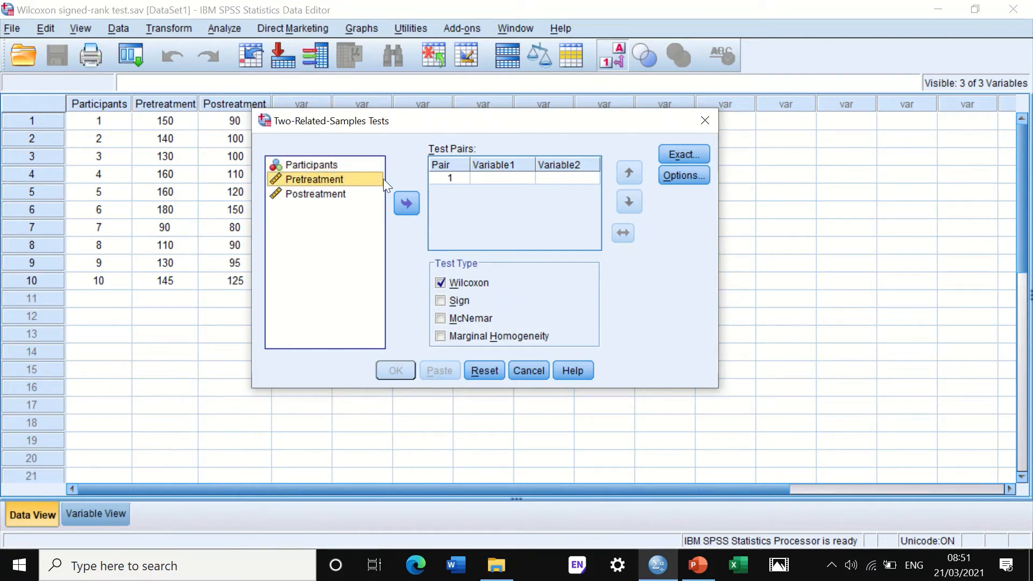
click(406, 203)
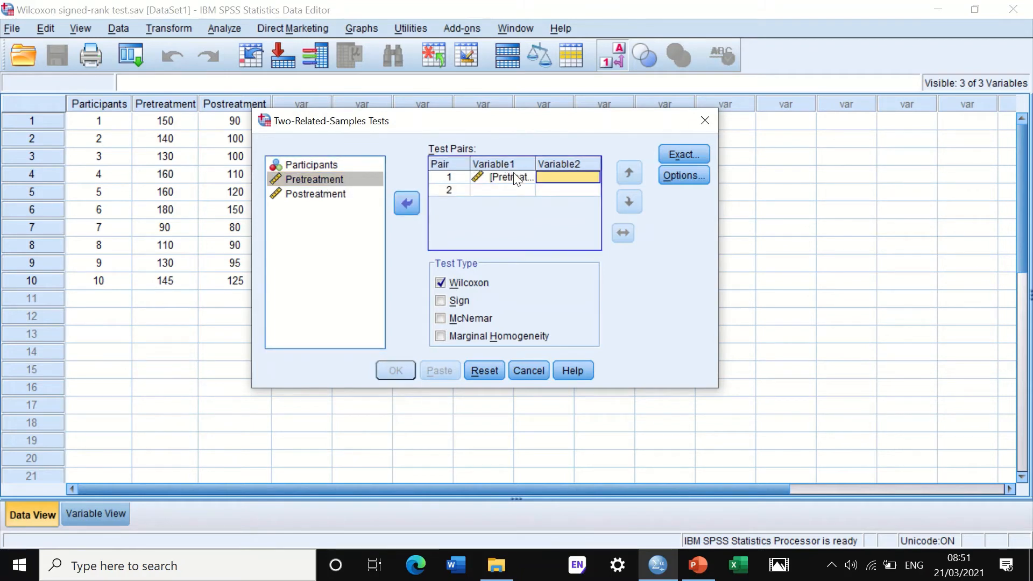
click(312, 194)
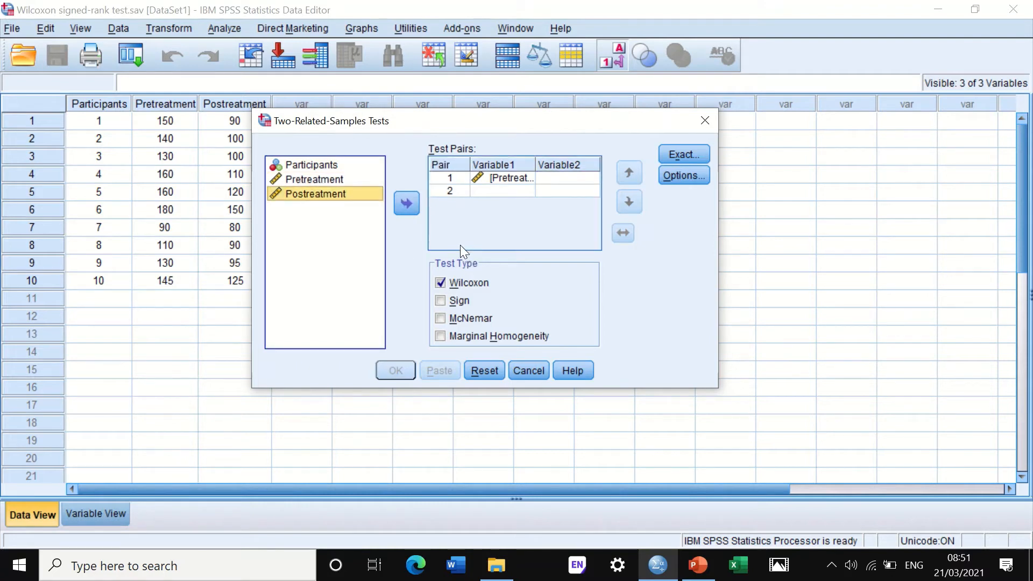
click(408, 204)
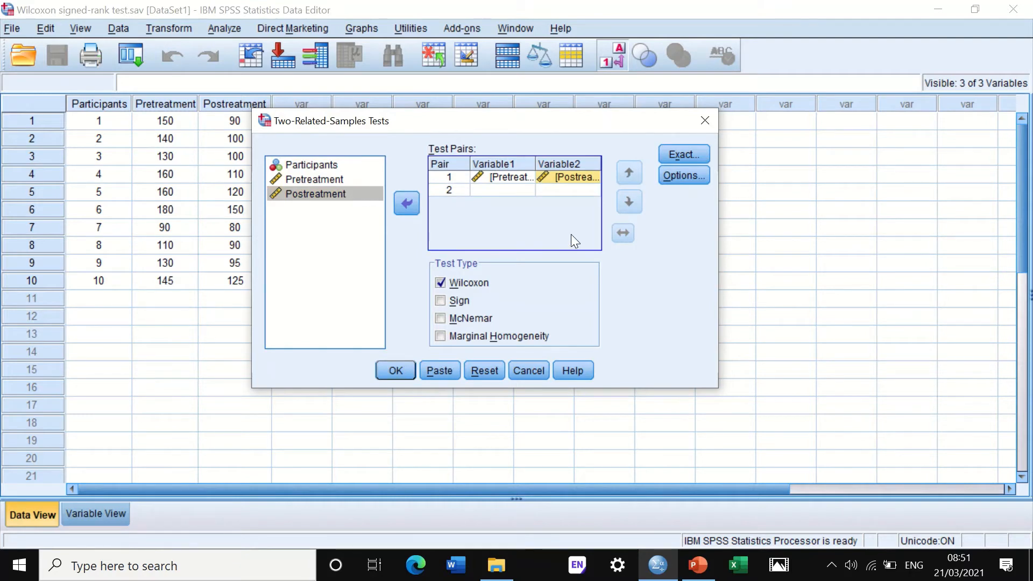
Run the Wilcoxon test on the Pretreatment–Postreatment pair with asymptotic-only significance, descriptive statistics and missing cases excluded test-by-test
click(442, 284)
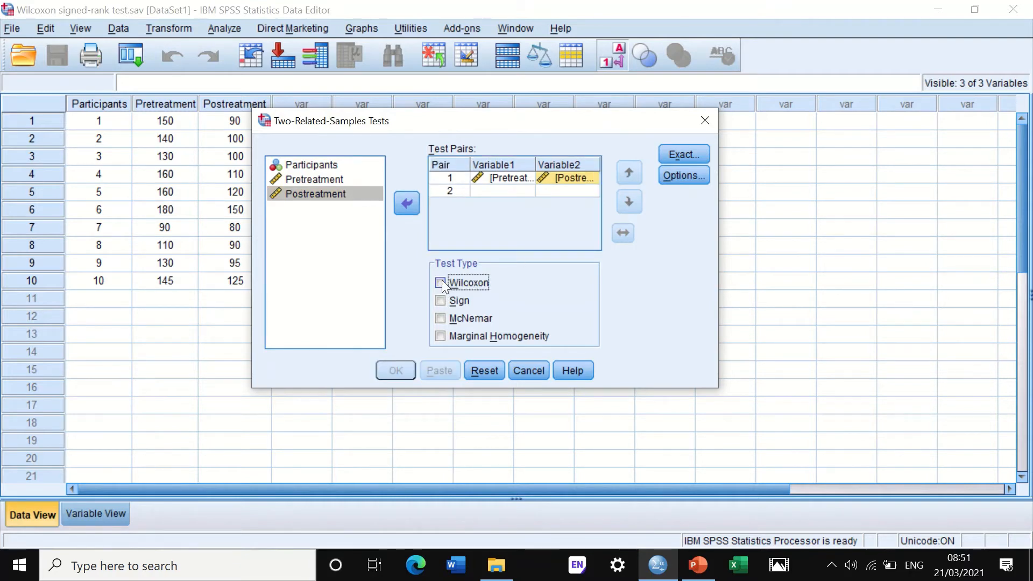
click(441, 281)
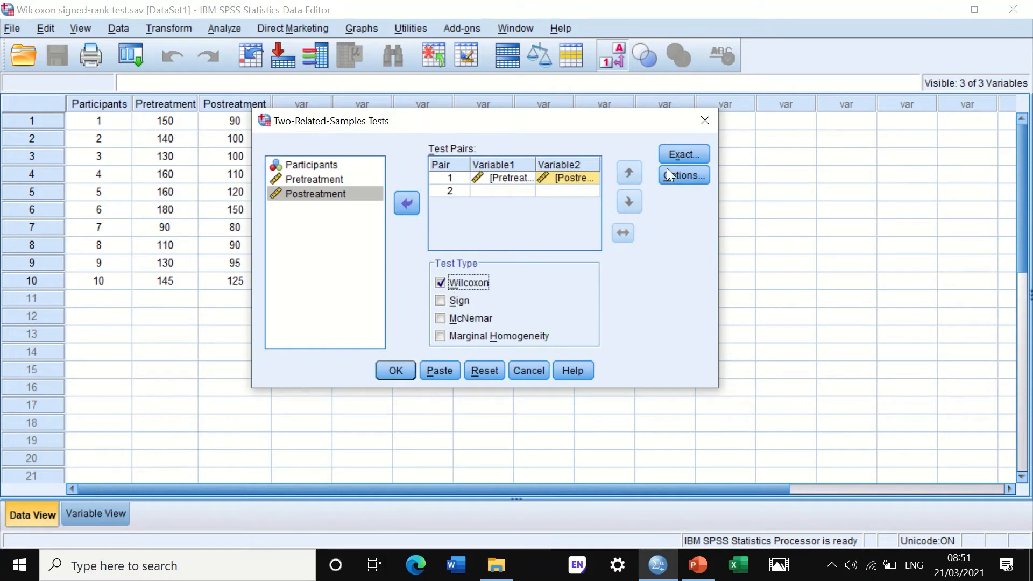
click(678, 153)
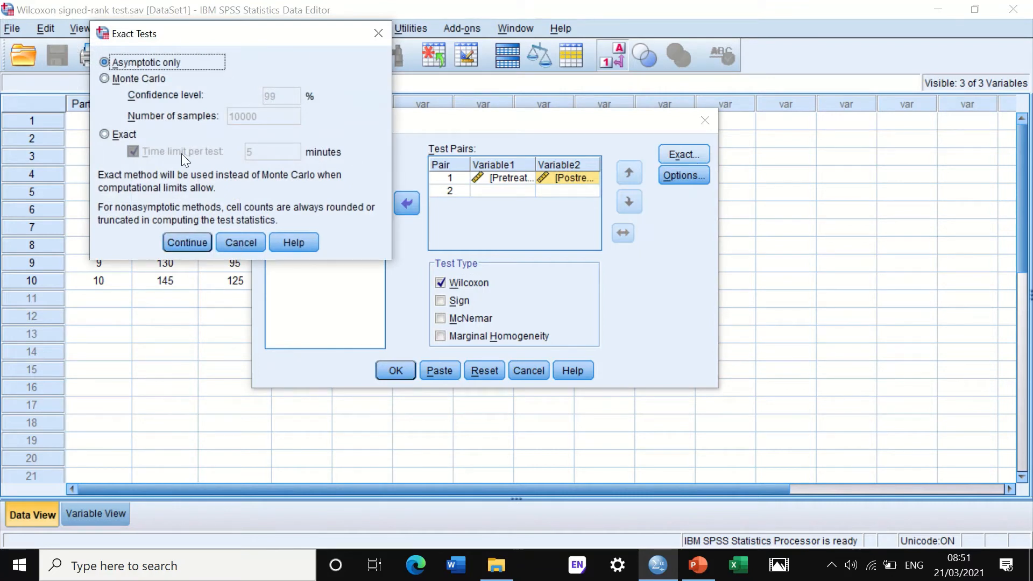
click(189, 242)
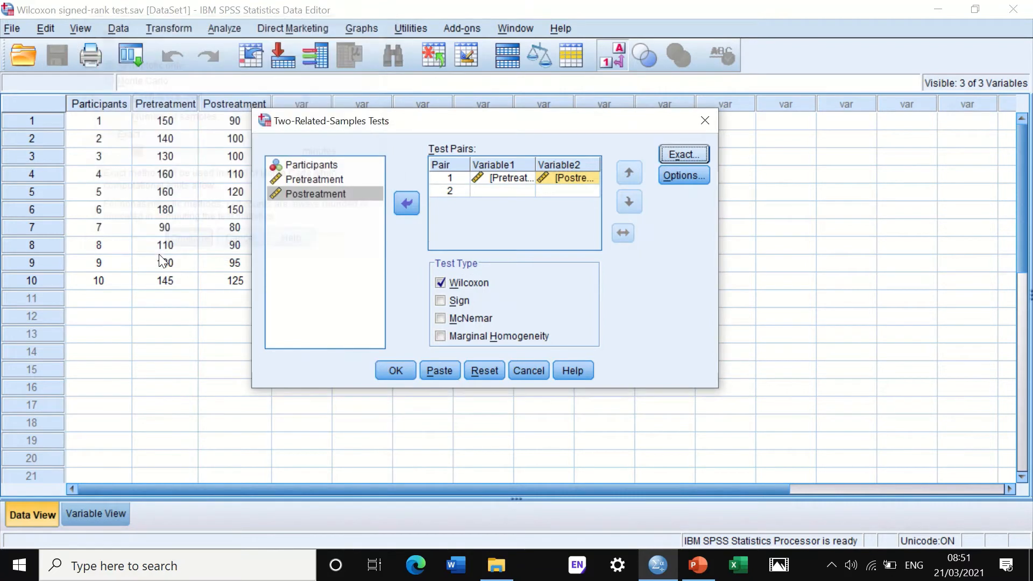
click(684, 177)
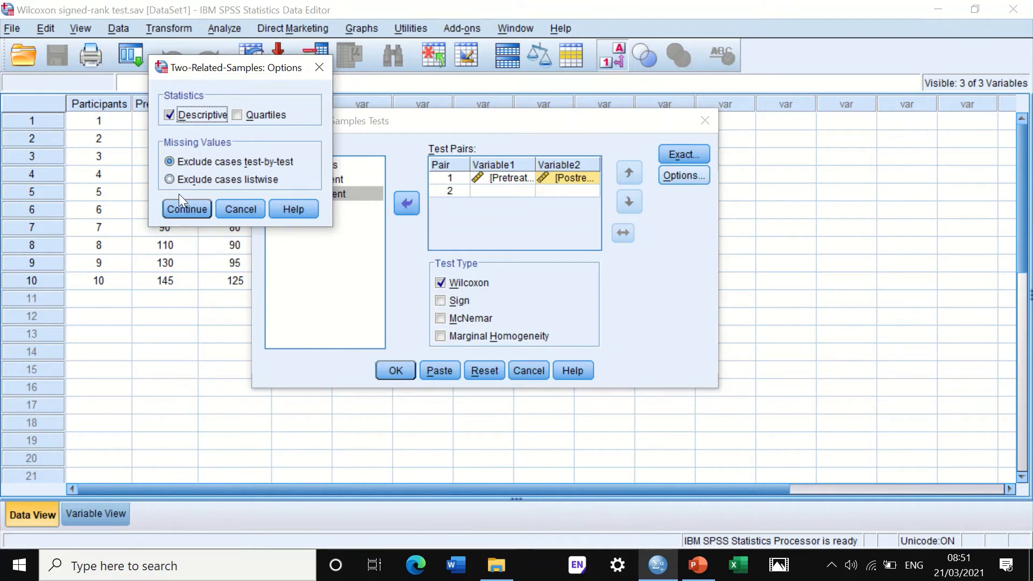
click(181, 207)
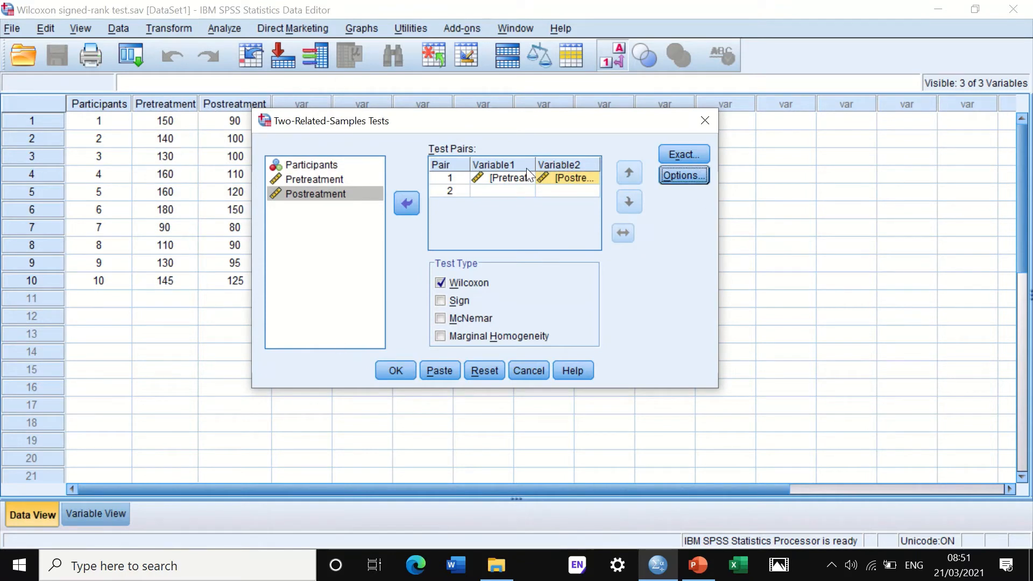
click(396, 371)
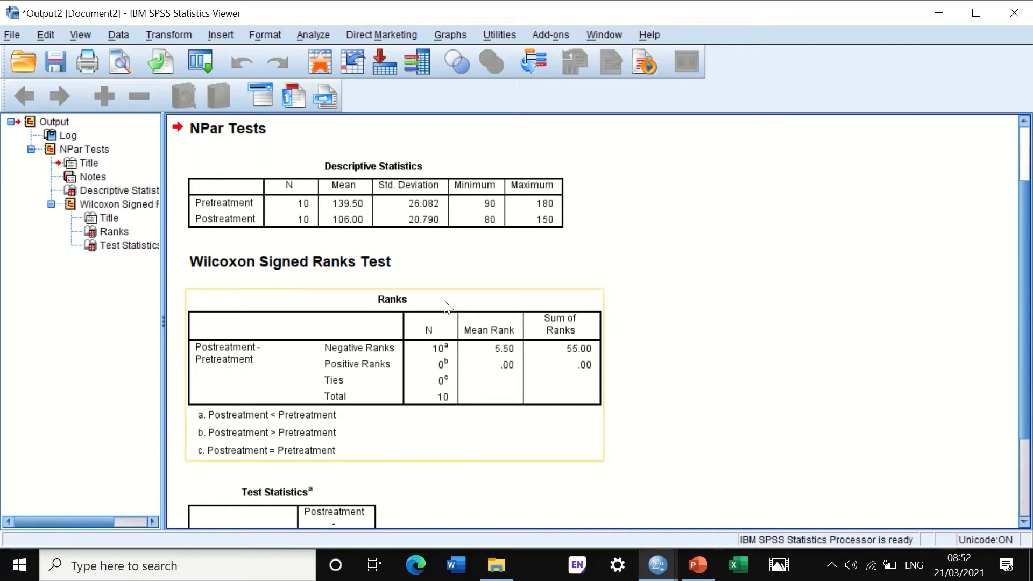
Examine the descriptive statistics, ranks and test statistics tables in the Wilcoxon signed-rank output
scroll(473, 292, down, 3)
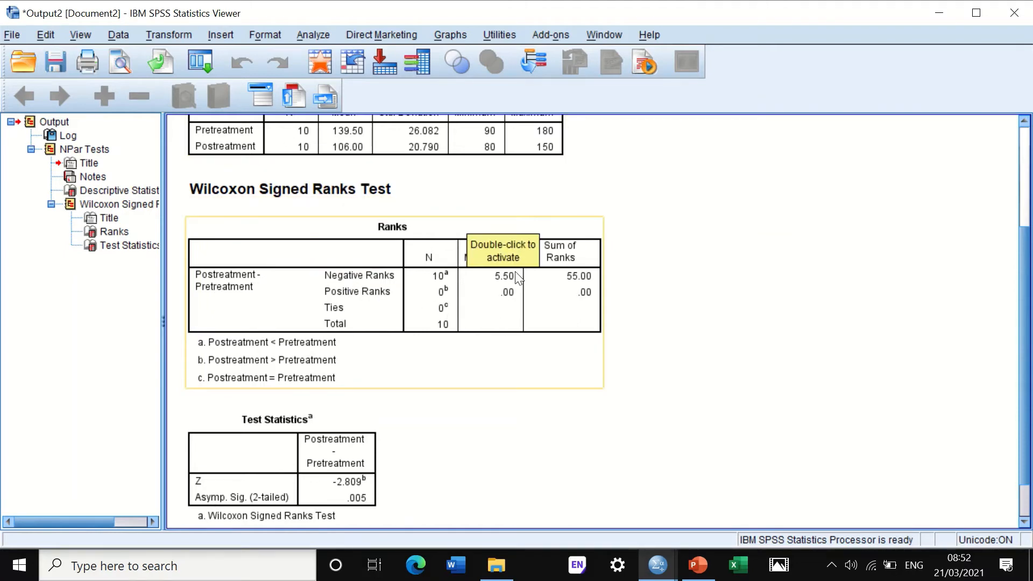
scroll(485, 248, down, 1)
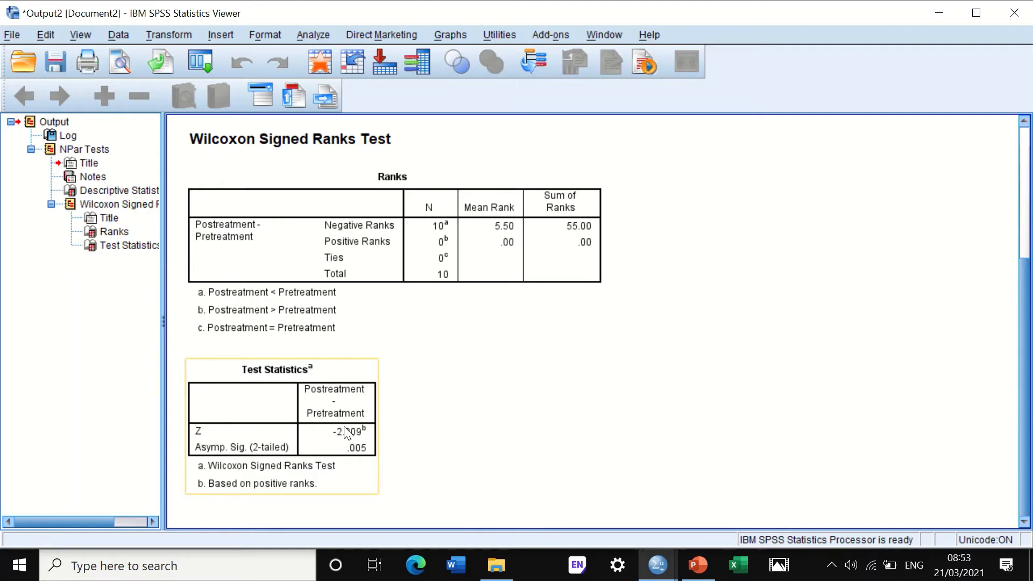
mouse_move(368, 16)
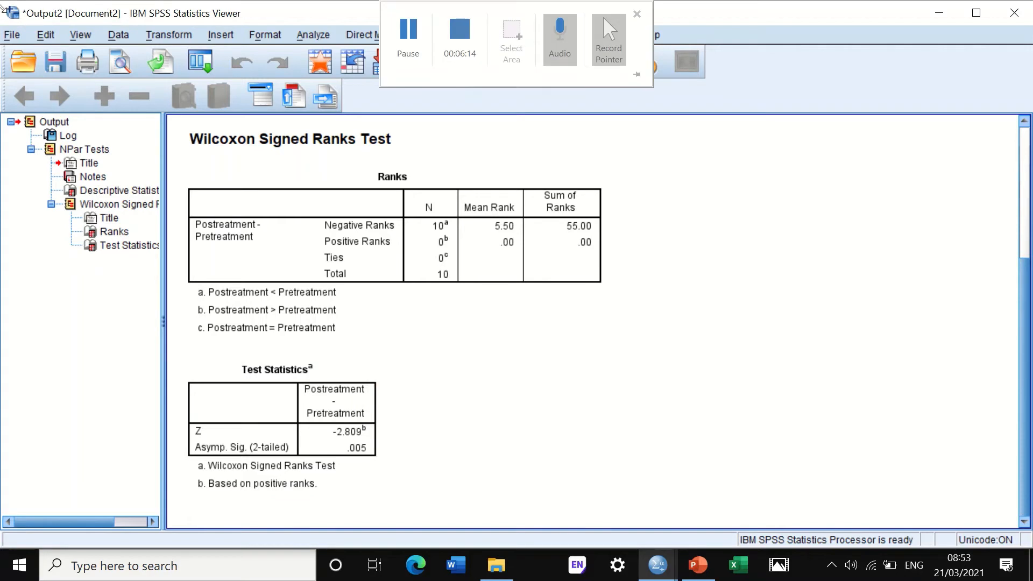
mouse_move(457, 3)
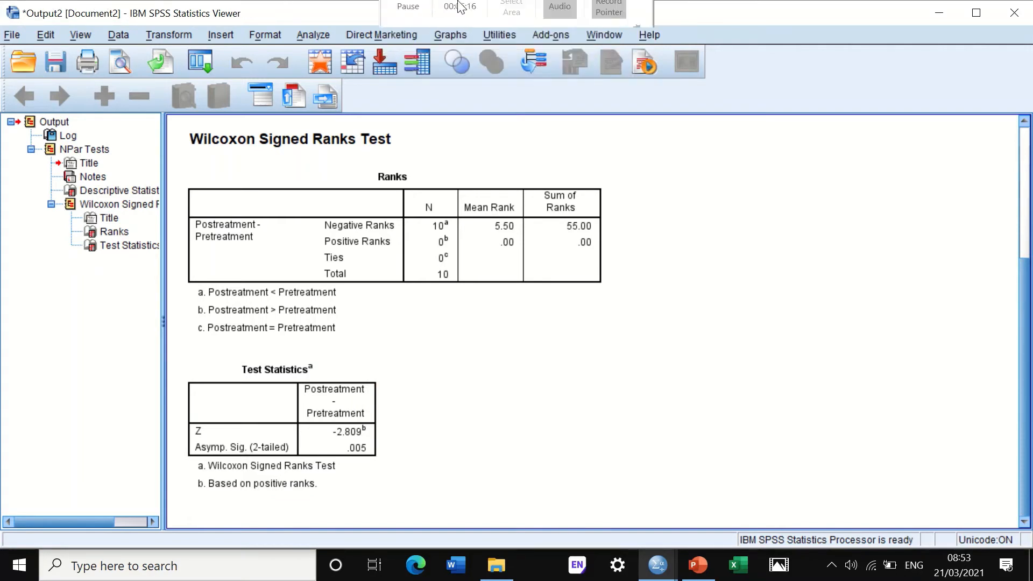
click(463, 37)
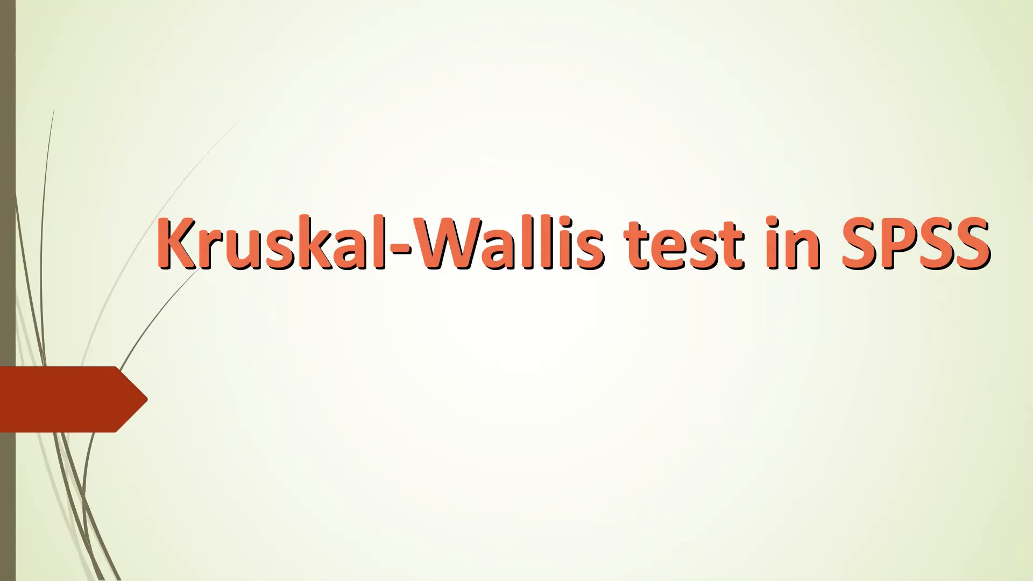
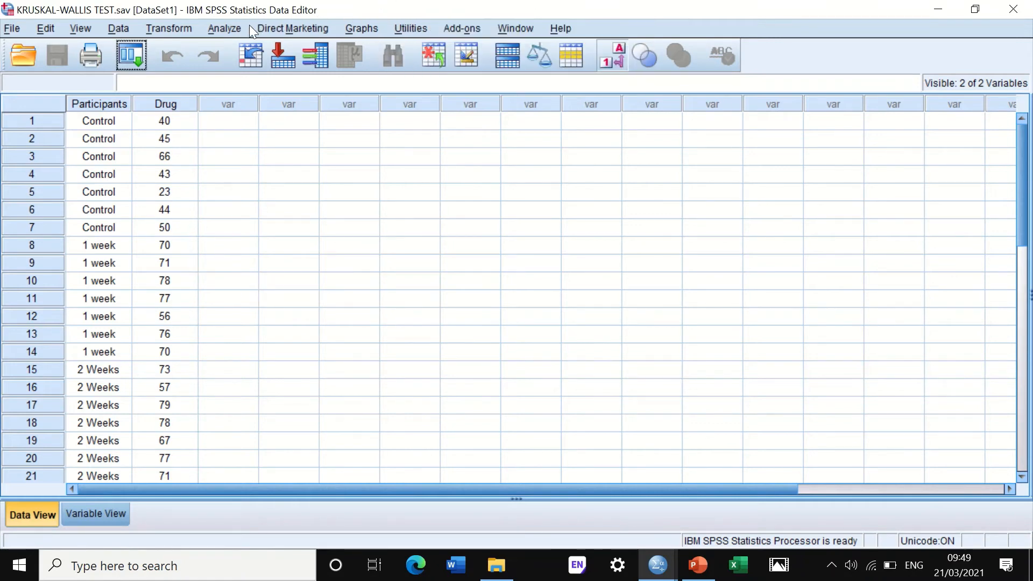
Set up a legacy nonparametric test for K independent samples using Kruskal-Wallis H, with Drug as the test variable
click(228, 23)
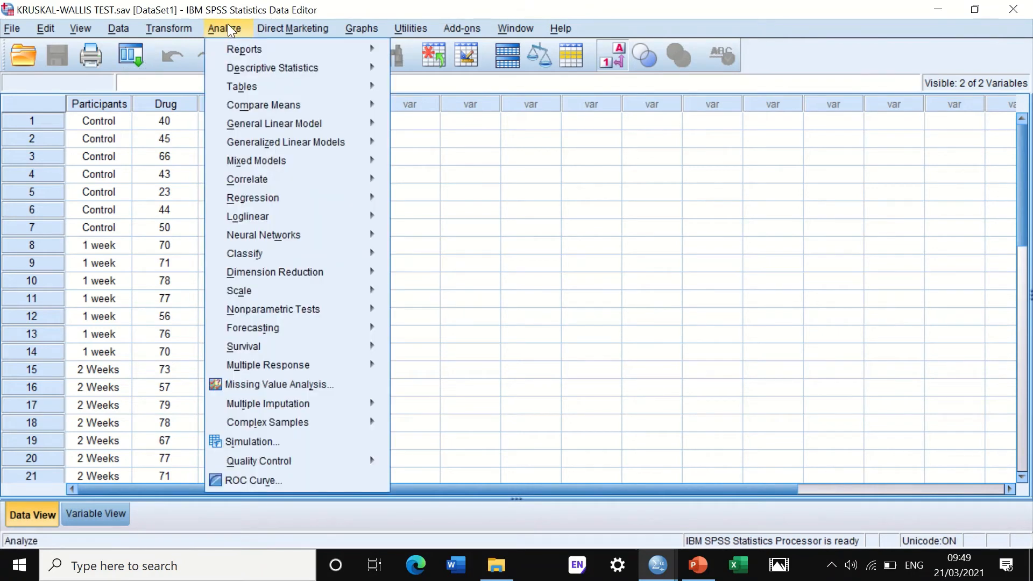
mouse_move(261, 302)
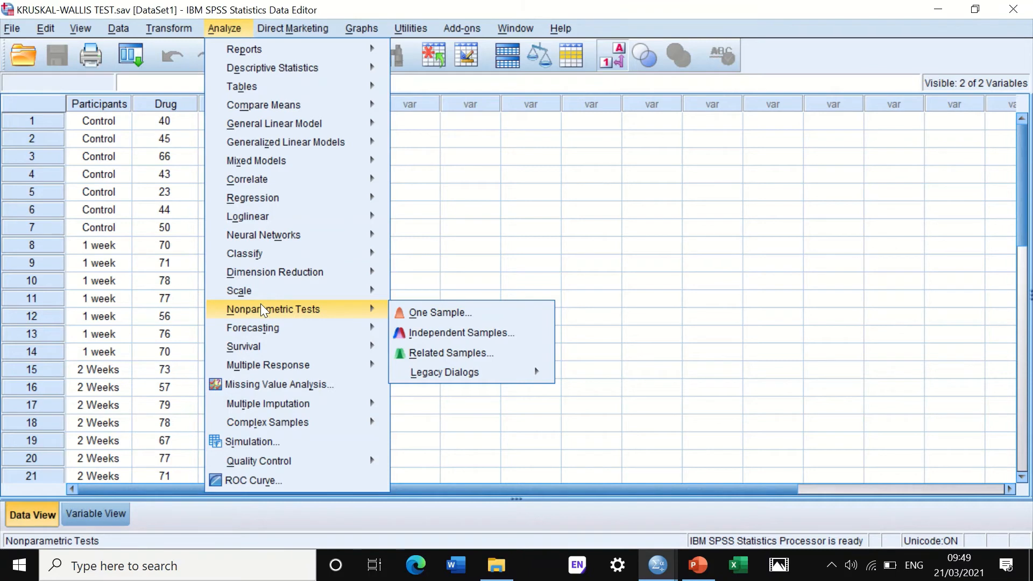
mouse_move(478, 379)
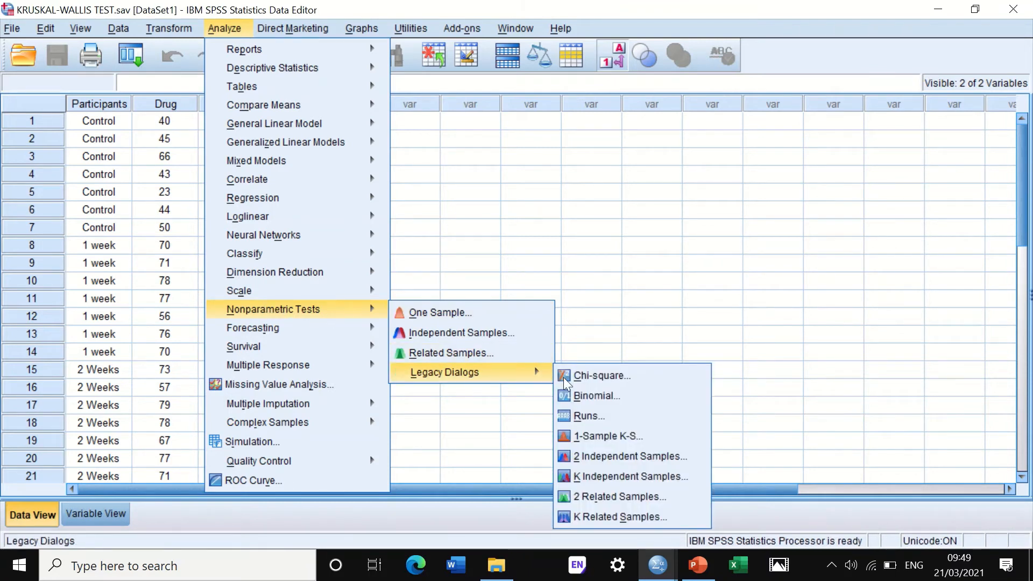
click(660, 475)
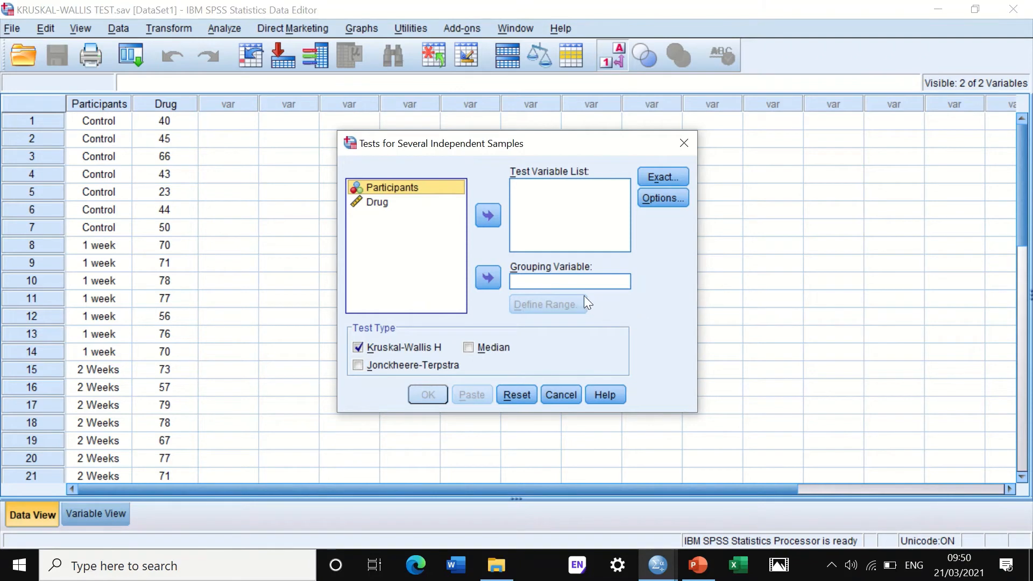
click(358, 347)
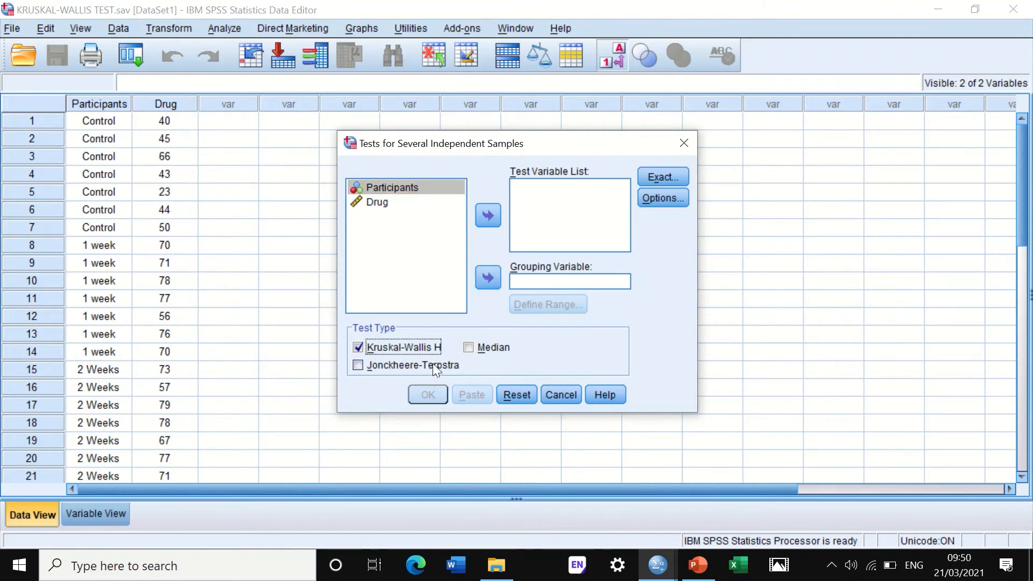
click(374, 203)
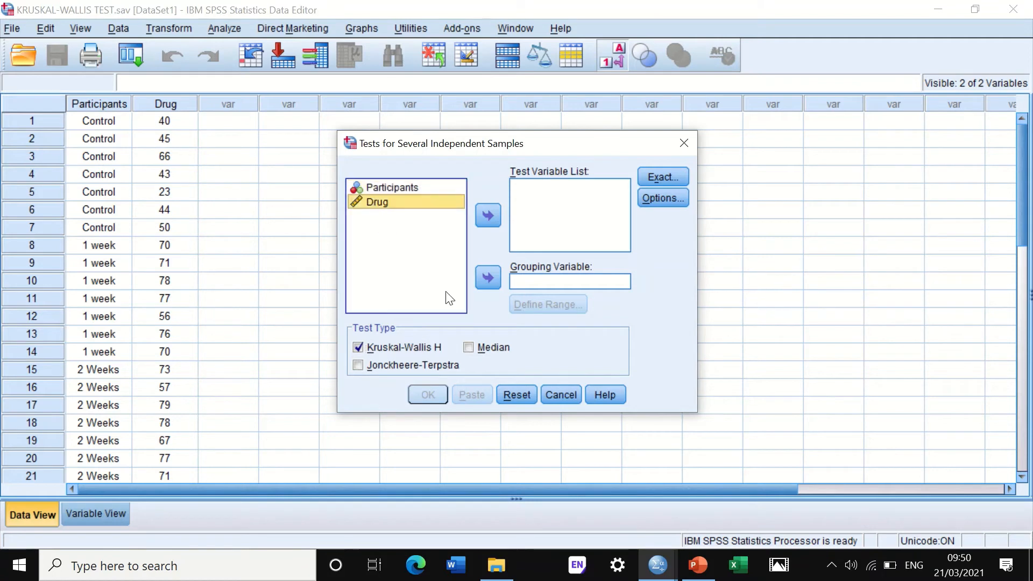
click(487, 216)
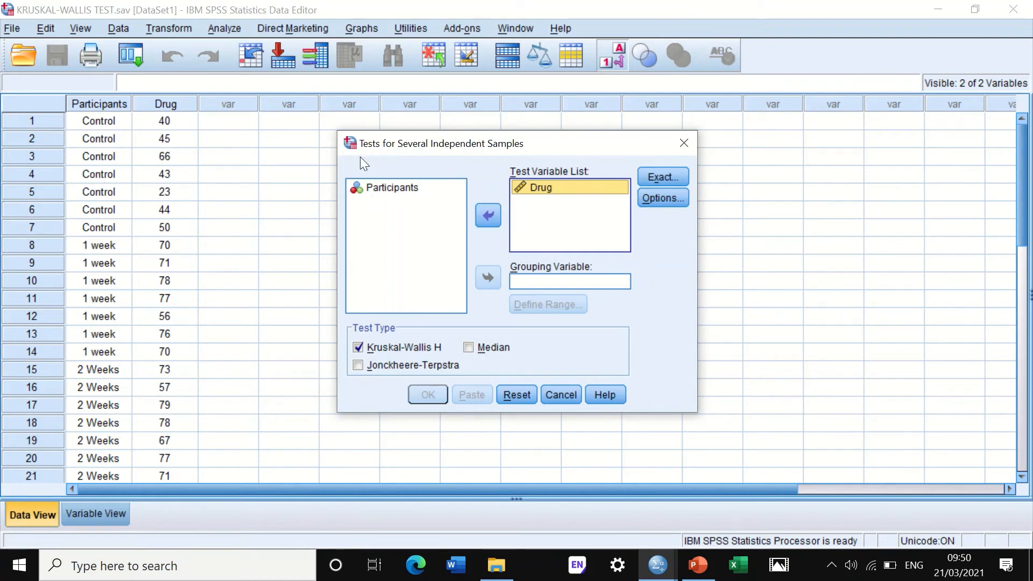
Assign Participants as the grouping variable and define its range from minimum 1 to maximum 3
click(395, 192)
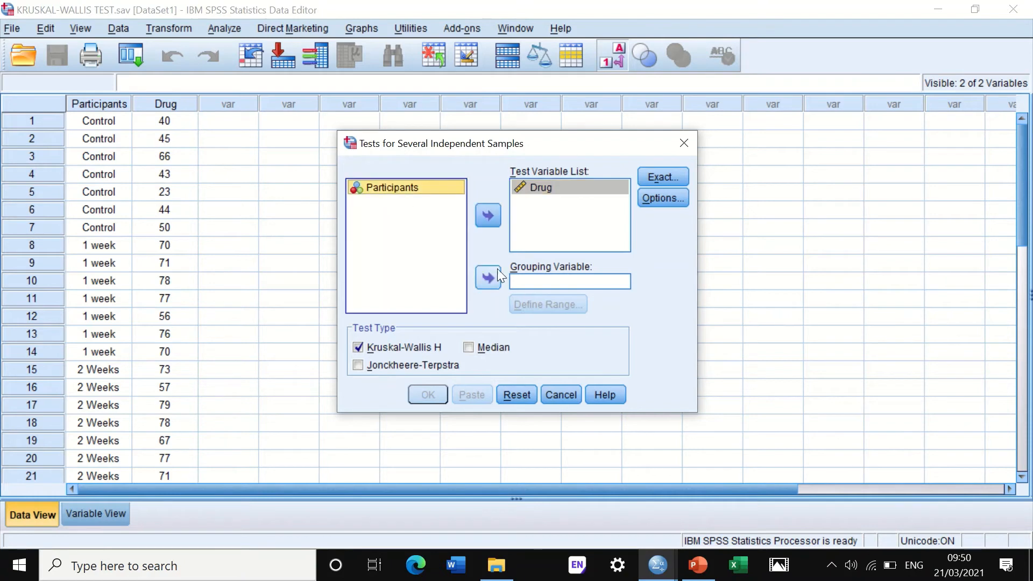
click(487, 277)
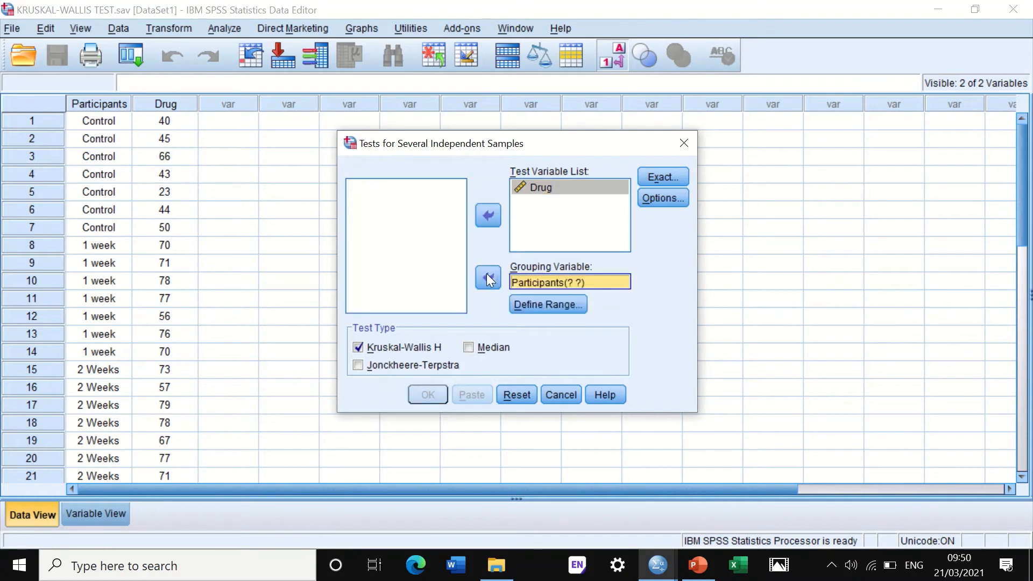
click(553, 305)
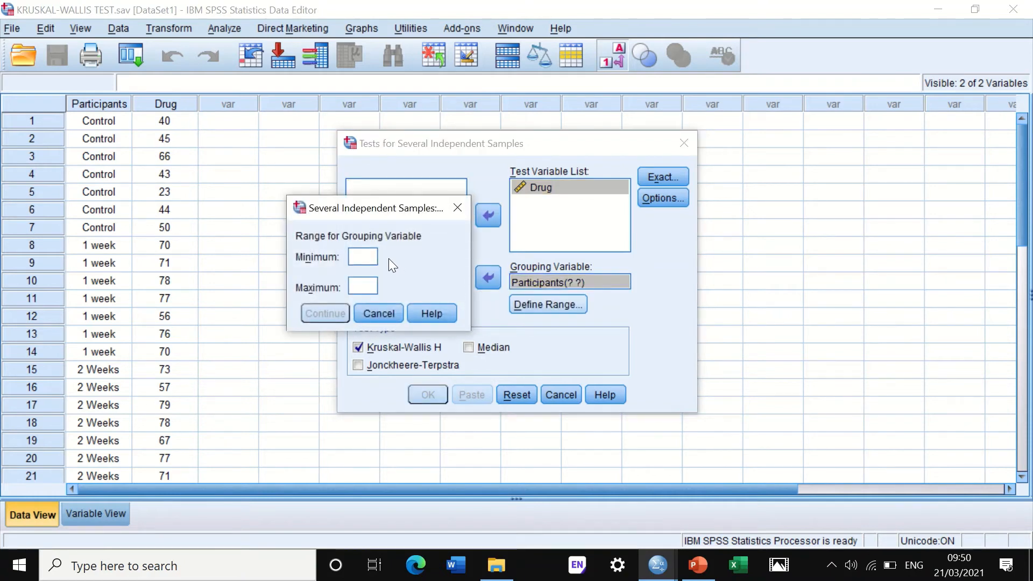
click(373, 284)
text(3)
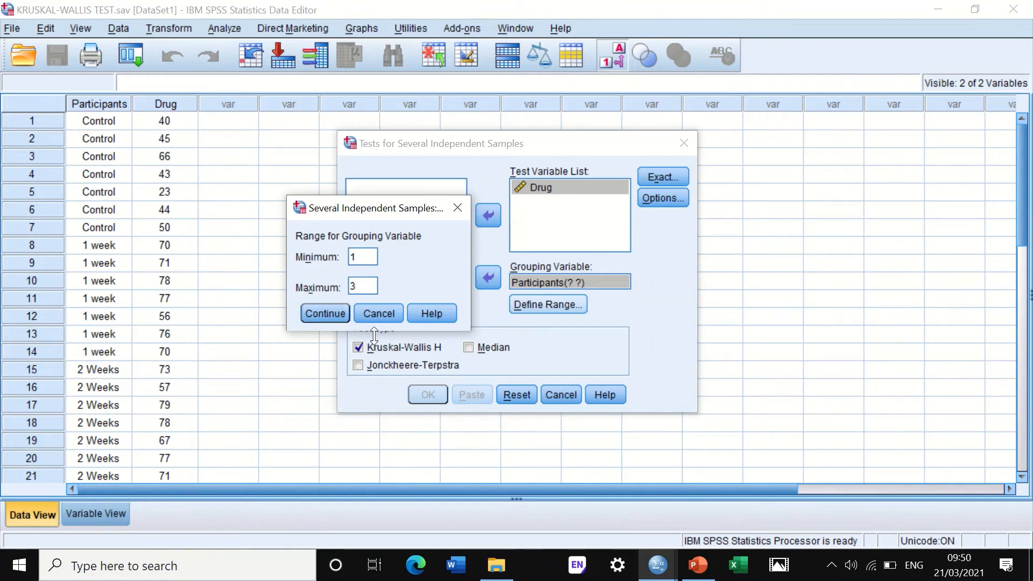
click(325, 313)
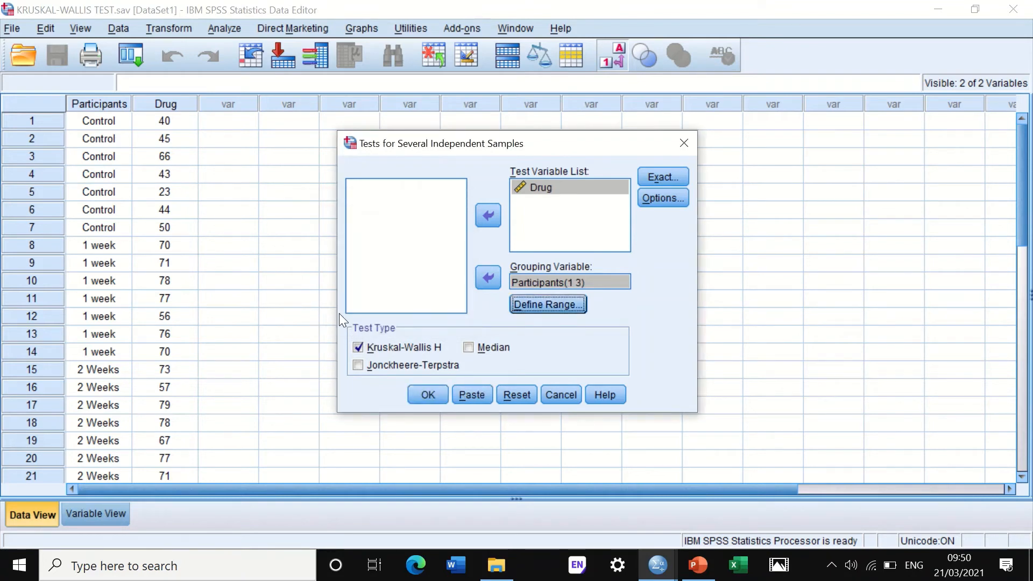
Run the Kruskal-Wallis test with asymptotic-only significance, descriptive statistics and missing cases excluded test-by-test
click(653, 176)
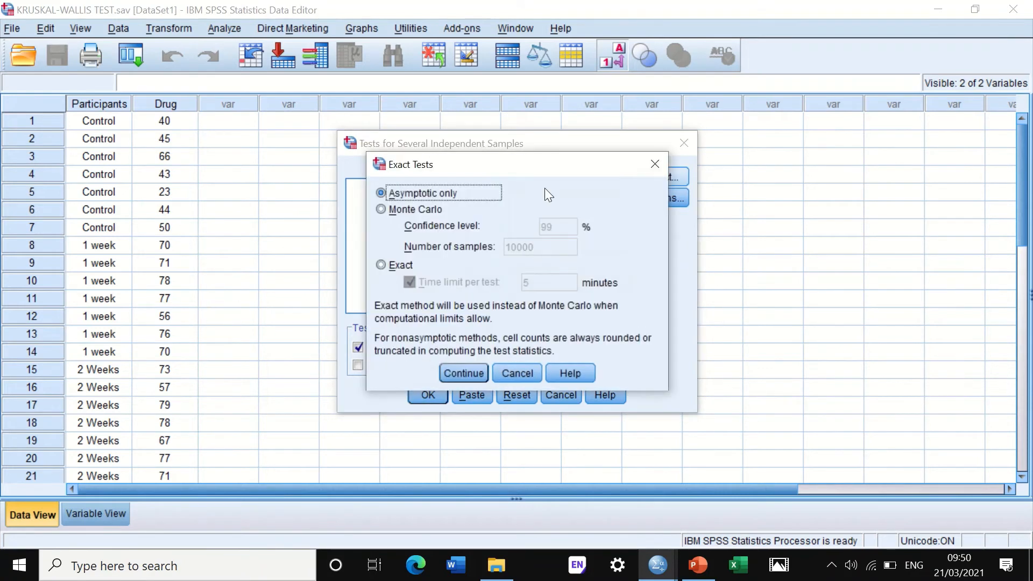
click(465, 372)
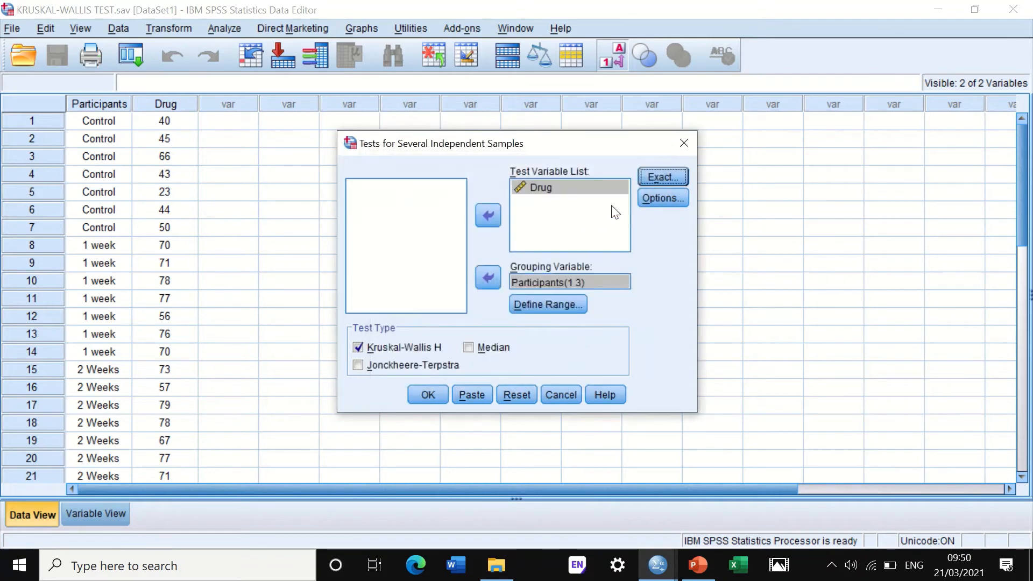
click(658, 199)
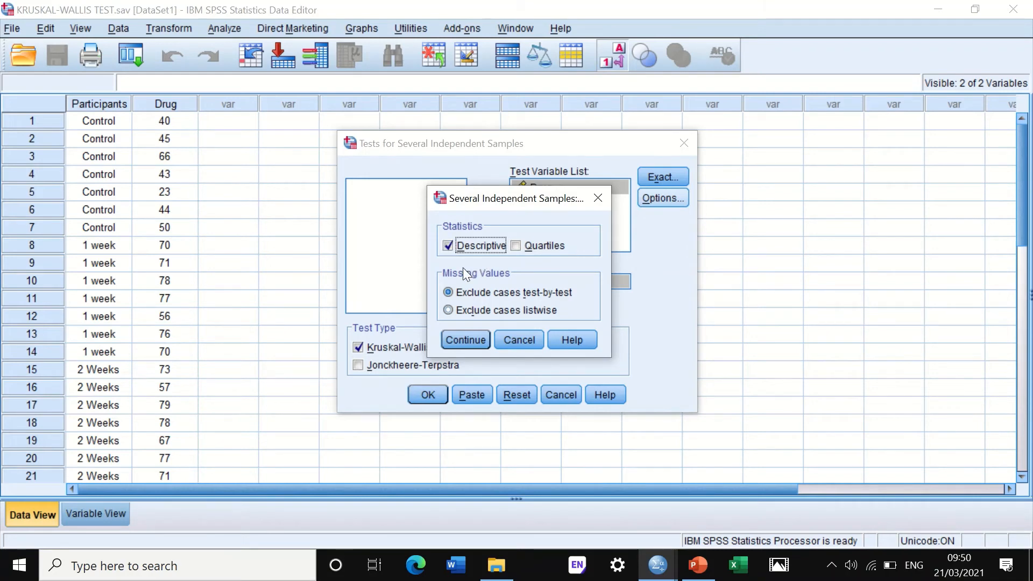
click(470, 338)
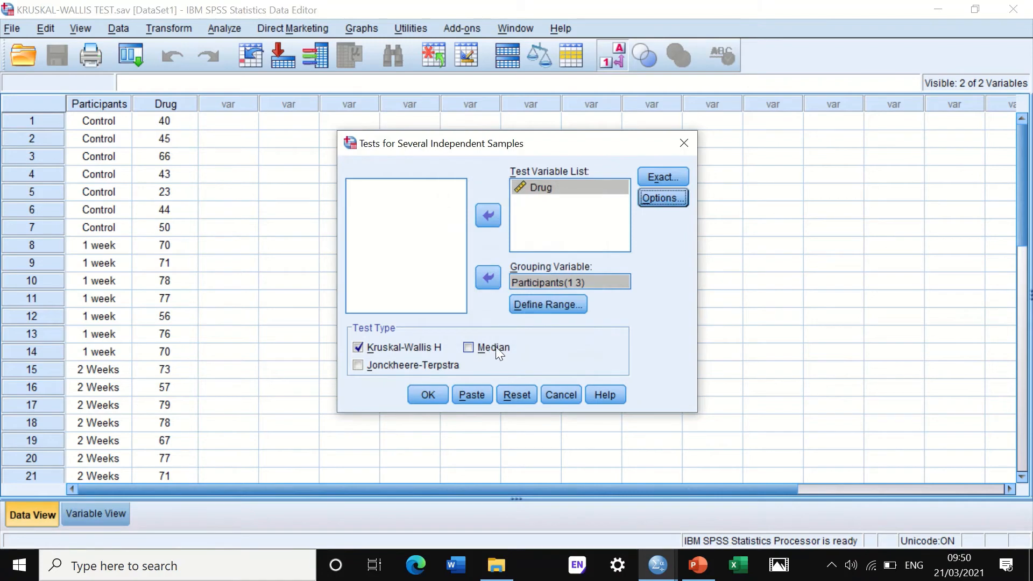
click(427, 394)
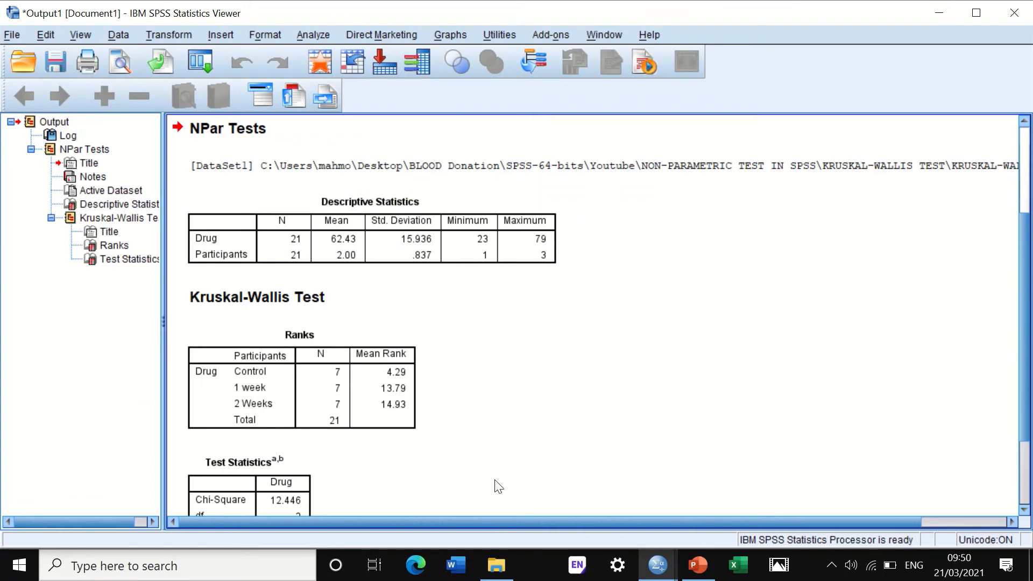
Examine the descriptive statistics, ranks and test statistics tables in the Kruskal-Wallis output
scroll(500, 395, down, 3)
scroll(508, 402, up, 7)
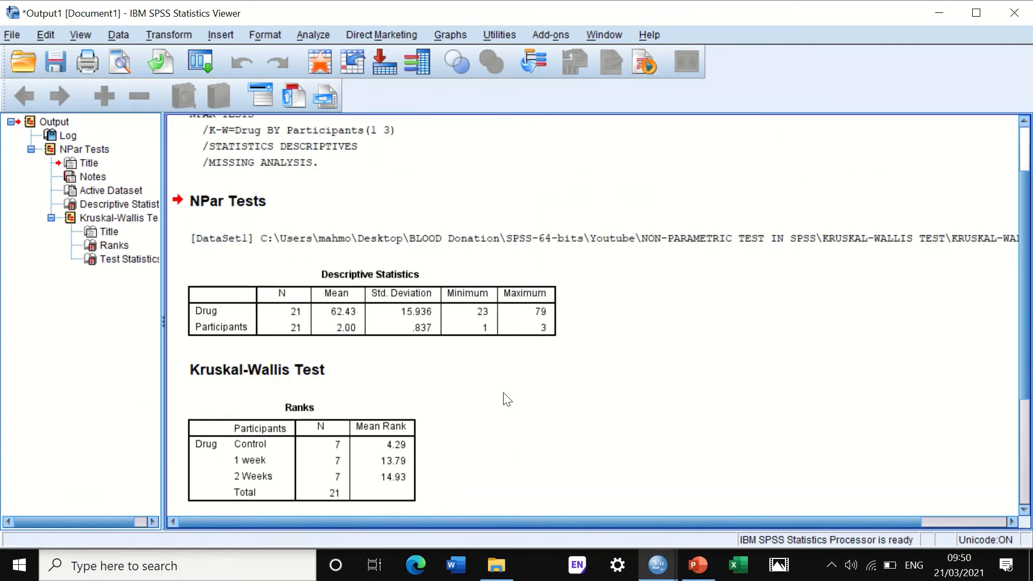
scroll(504, 399, down, 8)
scroll(505, 398, up, 9)
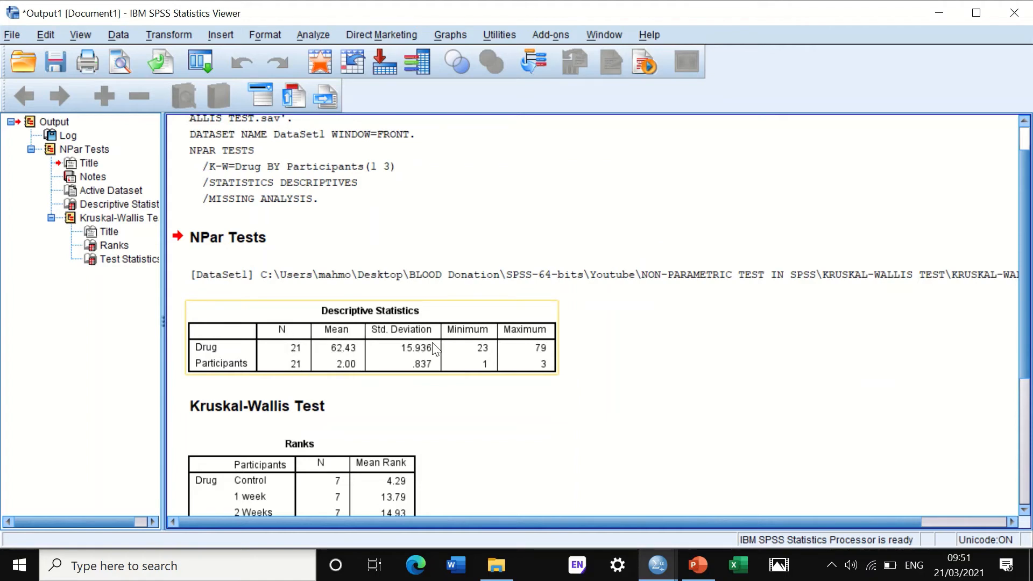
scroll(447, 396, down, 3)
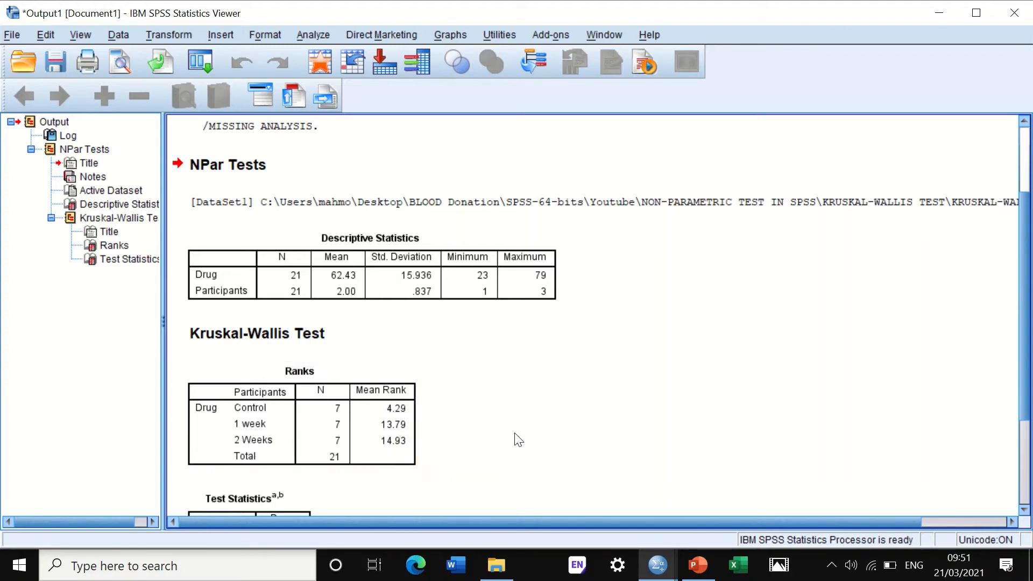
scroll(518, 439, down, 3)
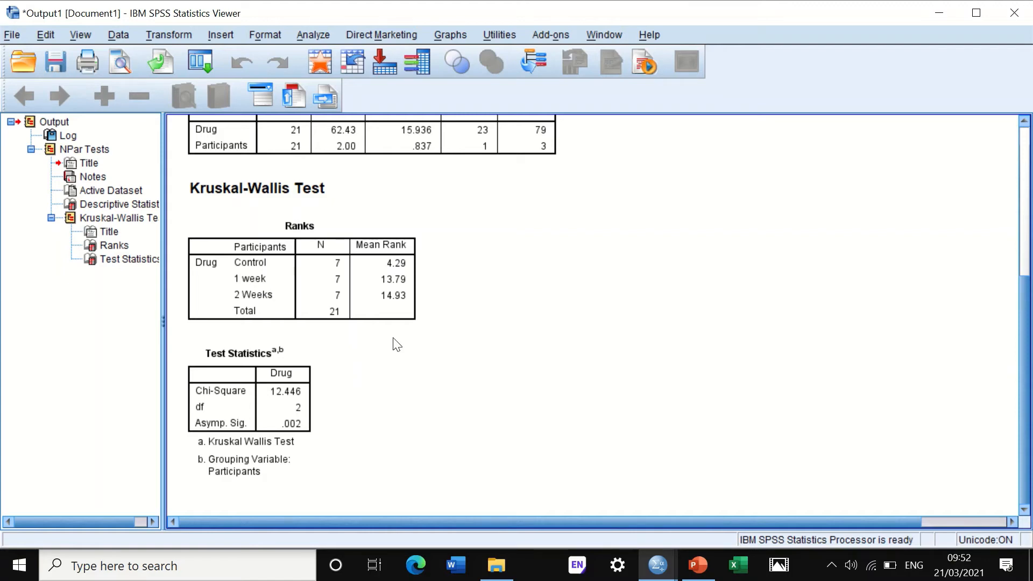
Set up a legacy nonparametric test for two independent samples with Participants as the grouping variable, defining groups 1 and 2
click(311, 33)
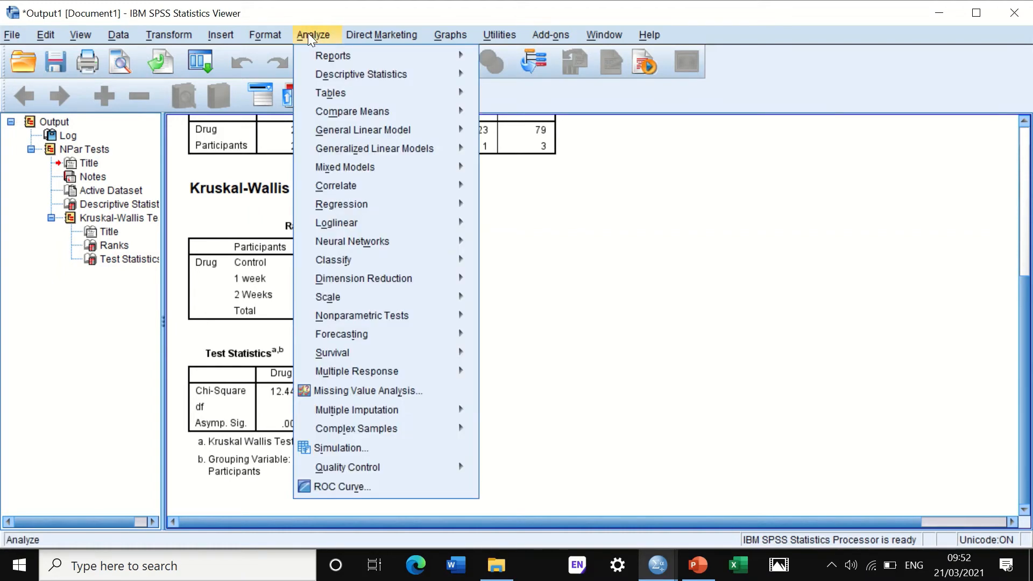
mouse_move(361, 315)
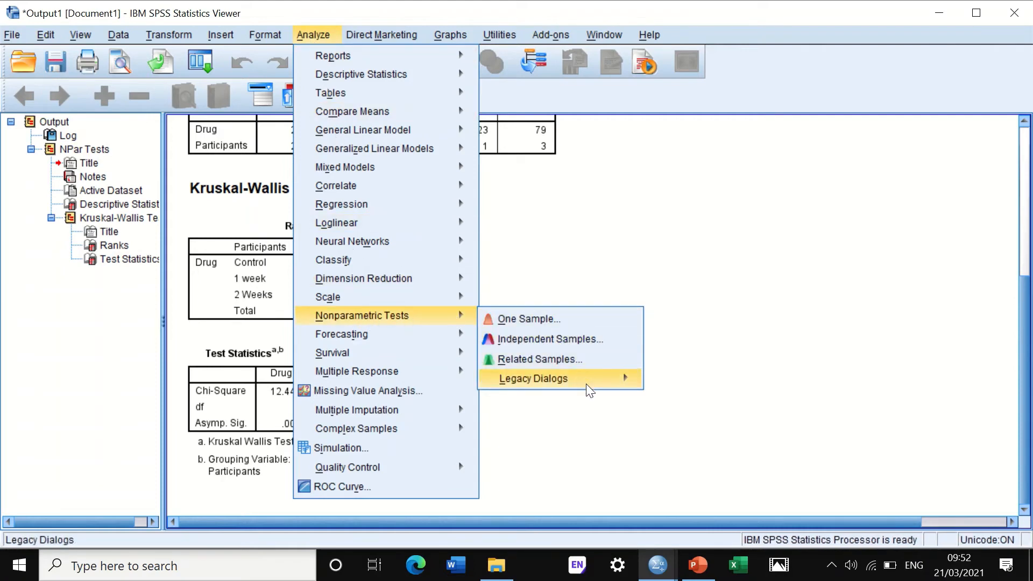
mouse_move(589, 389)
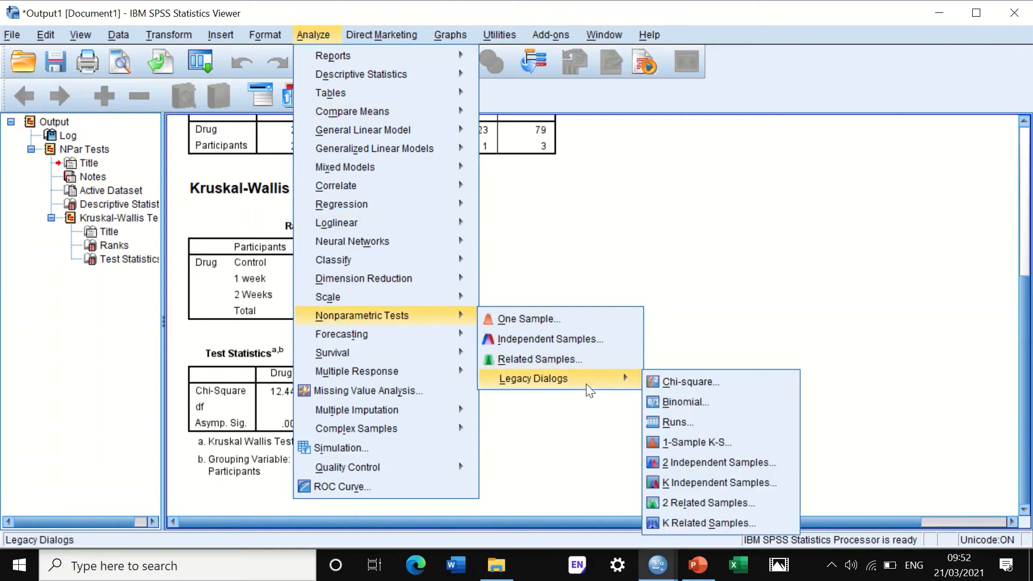
click(706, 466)
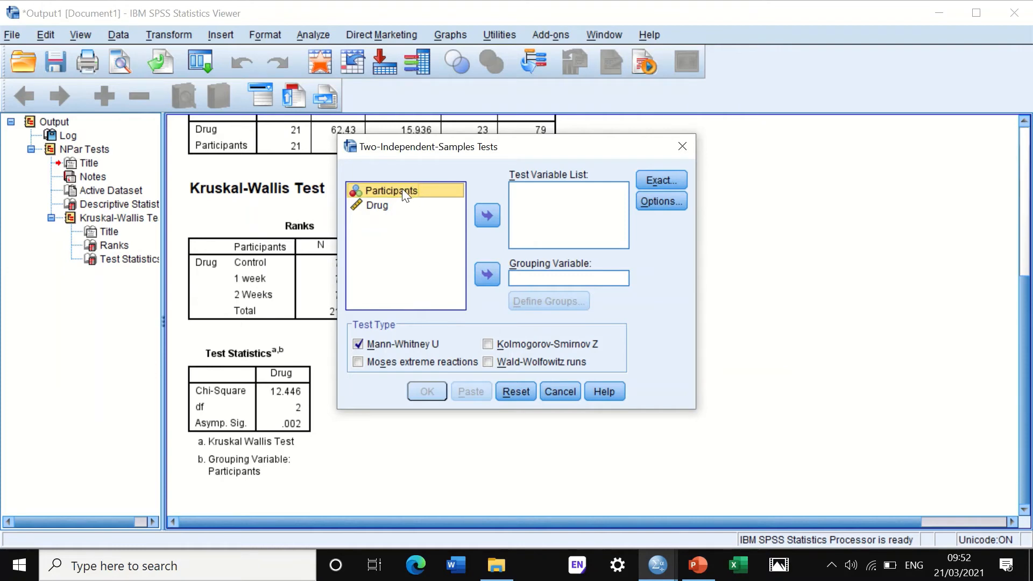
click(490, 275)
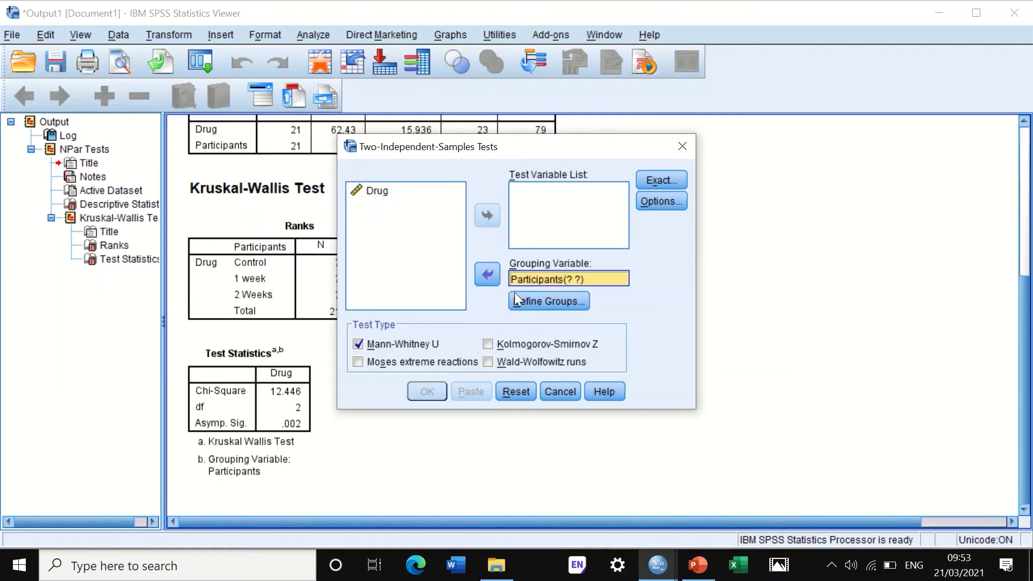
click(548, 309)
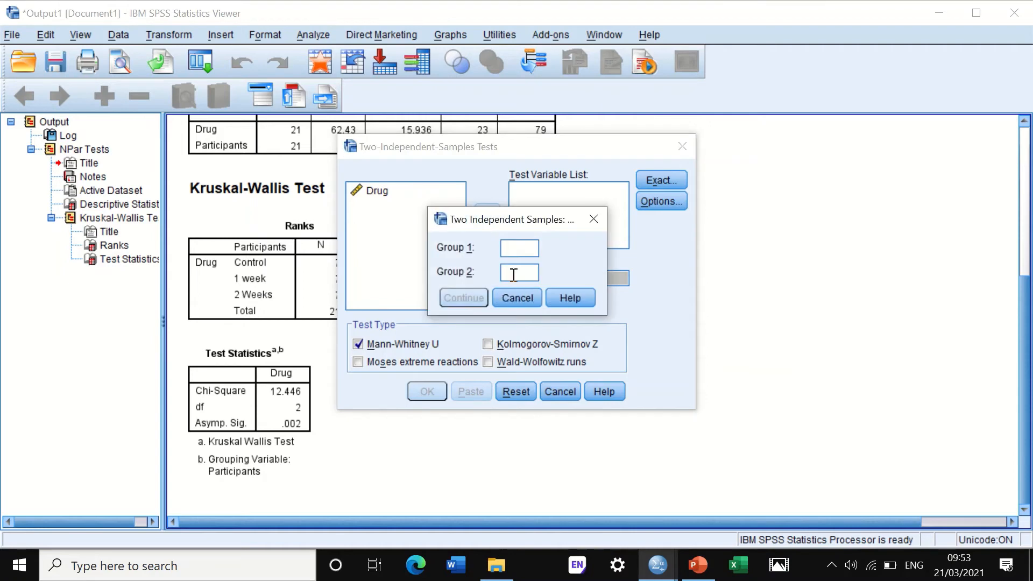
text(1)
click(518, 271)
text(2)
click(468, 297)
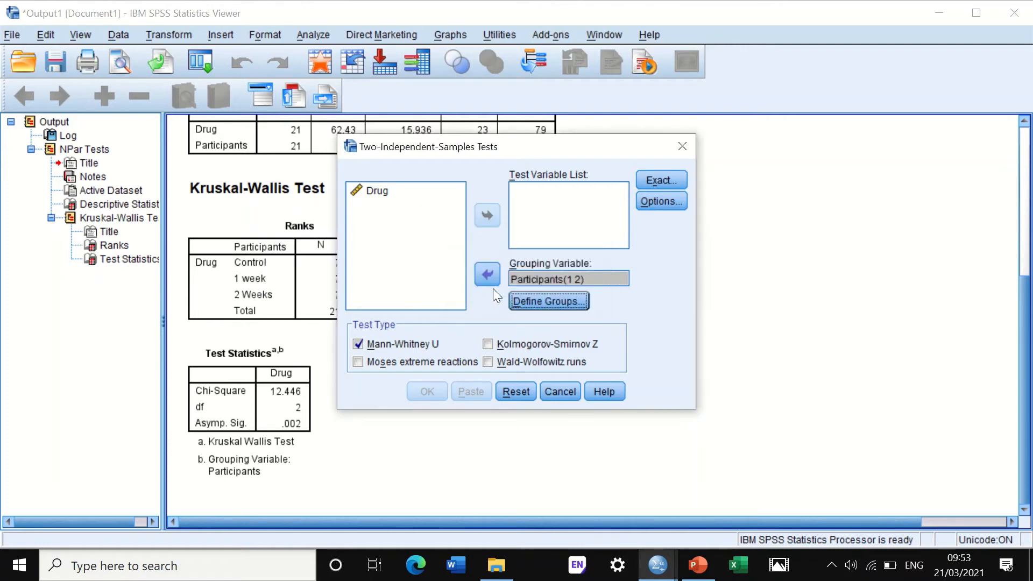
Add Drug as the test variable and keep Mann-Whitney U as the test type
click(378, 195)
click(487, 214)
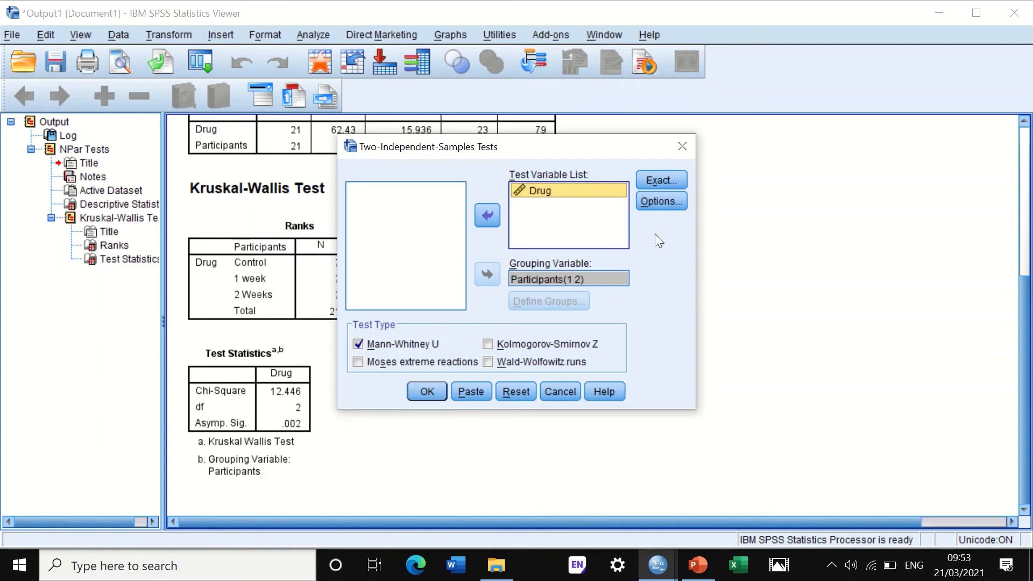
click(364, 341)
click(363, 342)
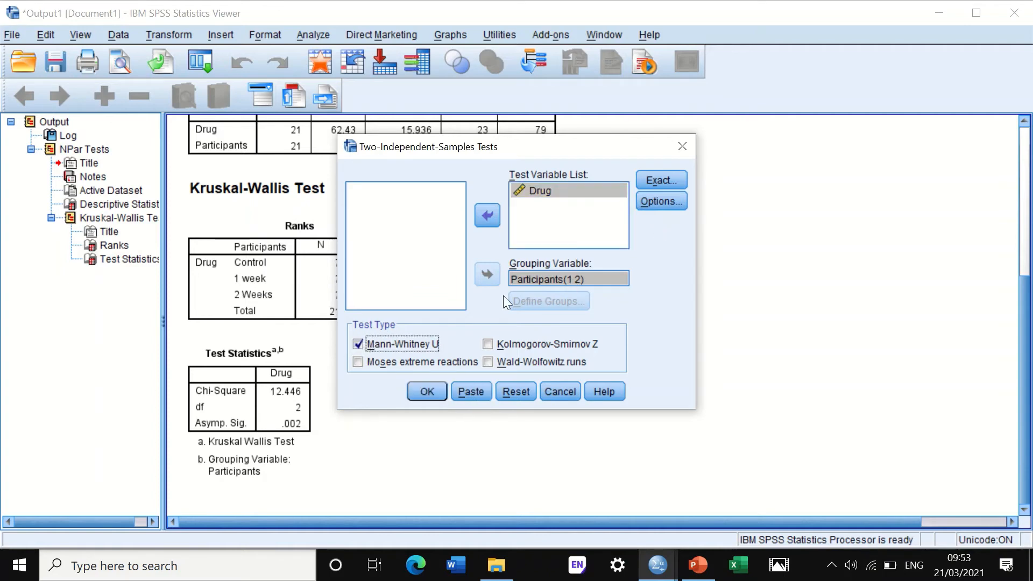
Run the Mann-Whitney test with descriptive statistics and missing cases excluded test-by-test
click(660, 179)
click(453, 376)
click(658, 201)
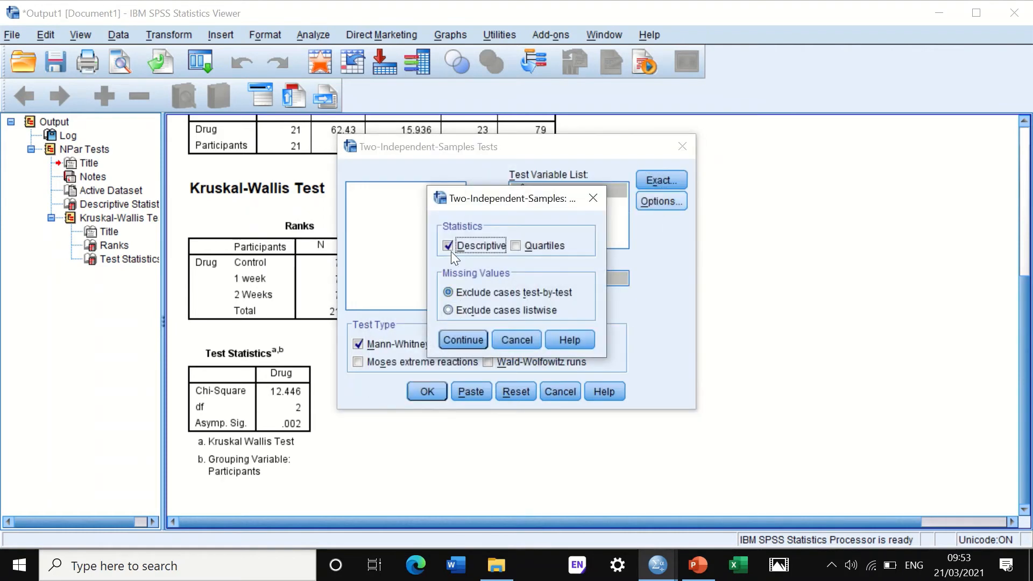
click(457, 336)
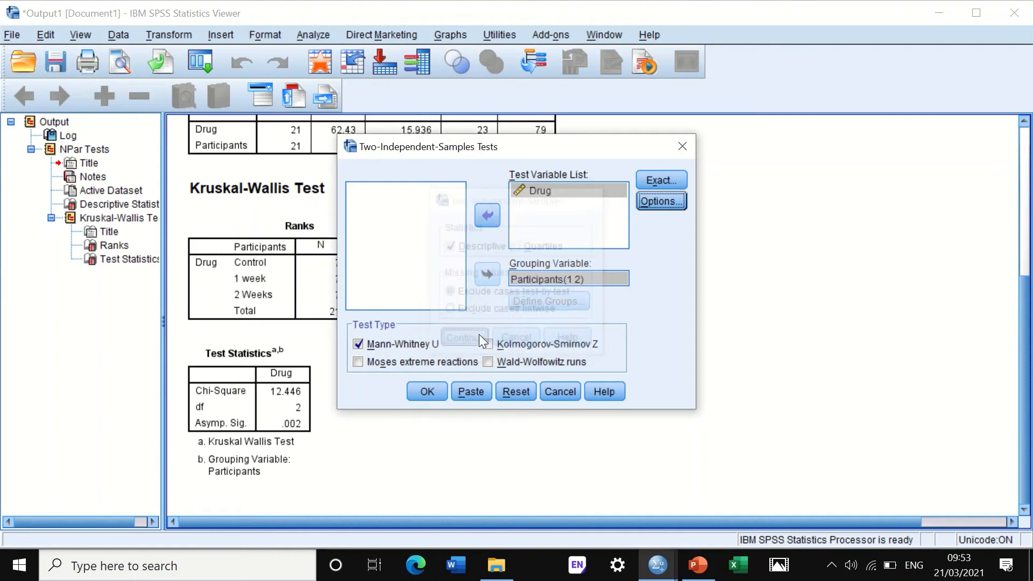
click(426, 392)
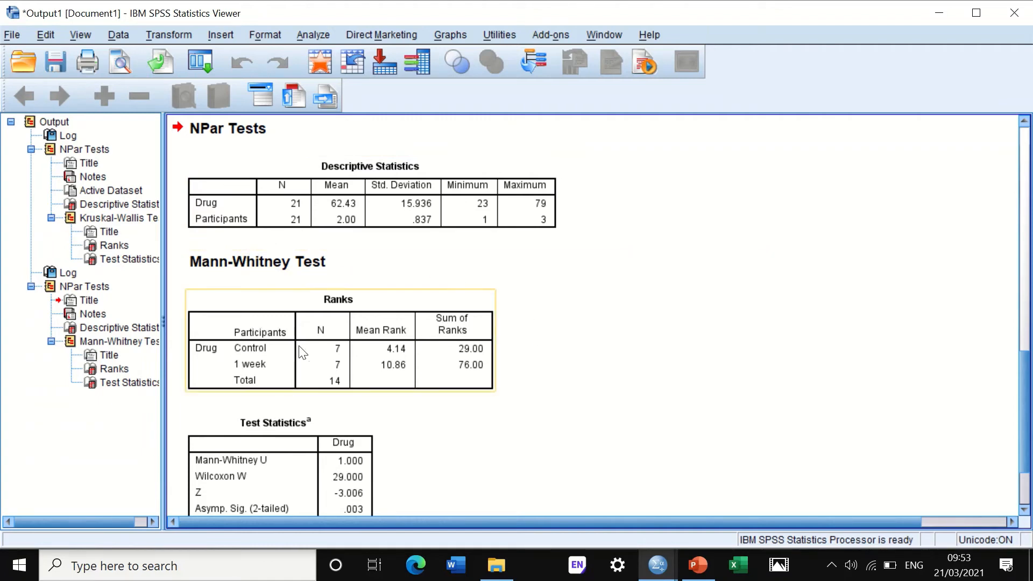
scroll(301, 381, down, 3)
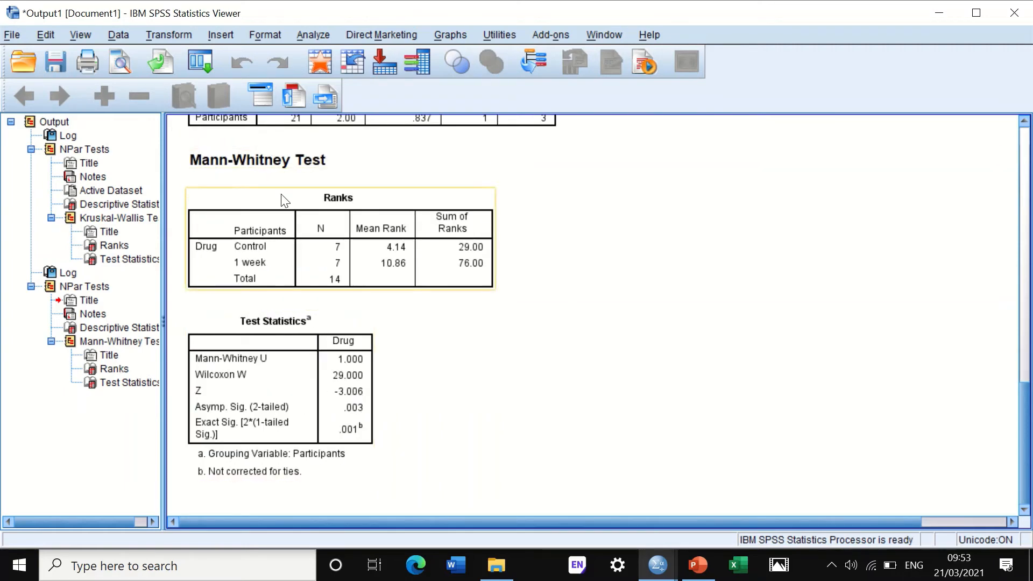
Recall the two-independent-samples test, set Group 2 of Participants to 3, and run the Mann-Whitney test for groups 1 and 3
click(205, 55)
click(251, 89)
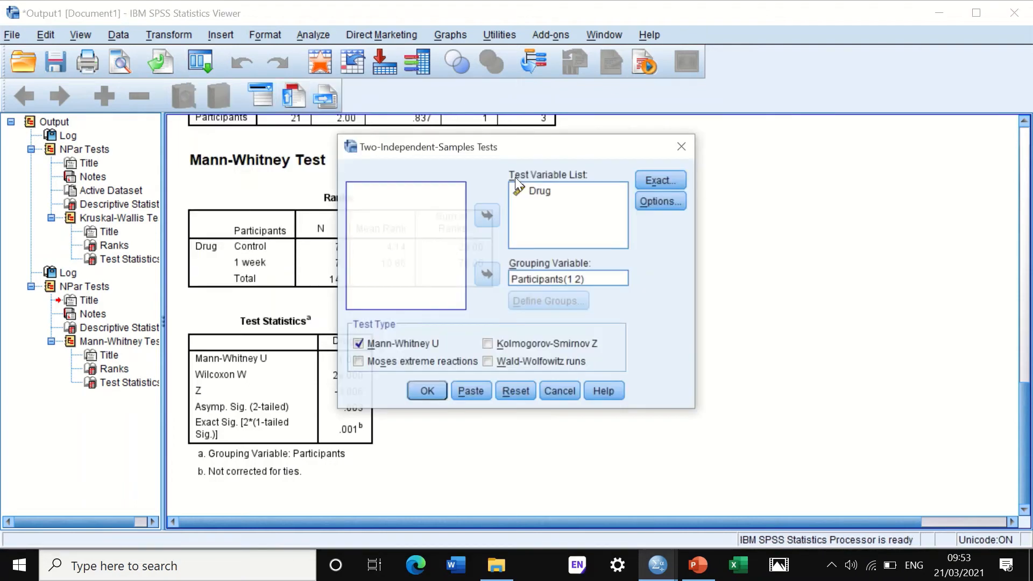
click(525, 277)
click(541, 297)
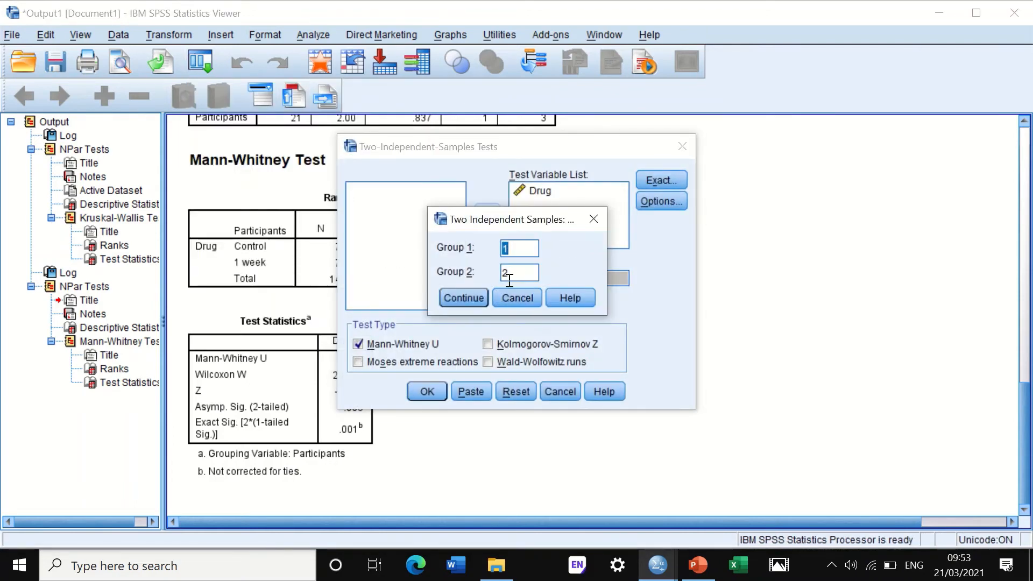
drag(511, 273, 500, 274)
text(3)
click(465, 294)
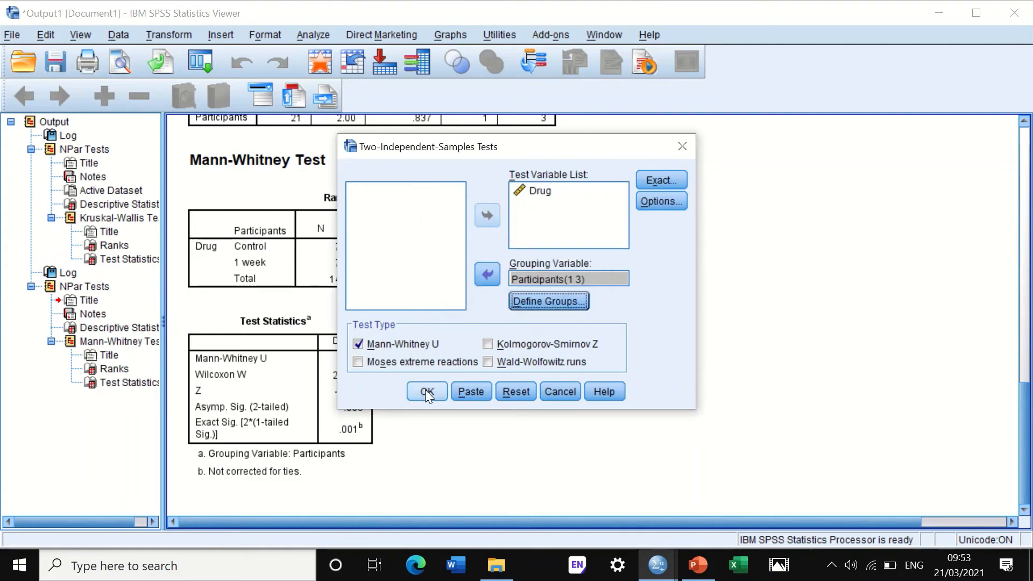
click(425, 389)
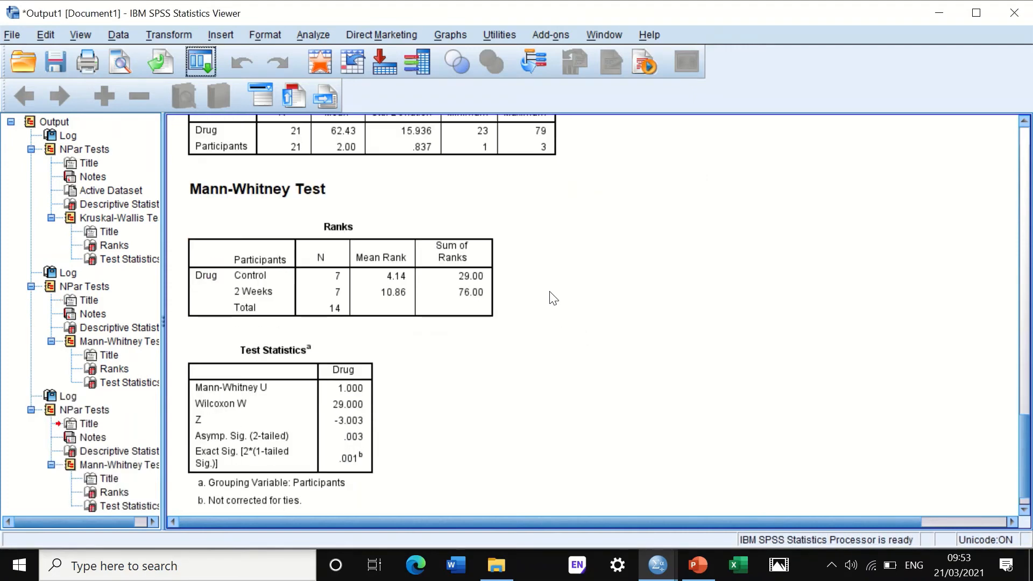
Examine the ranks and test statistics tables for the Control versus 2 Weeks comparison
scroll(552, 300, up, 3)
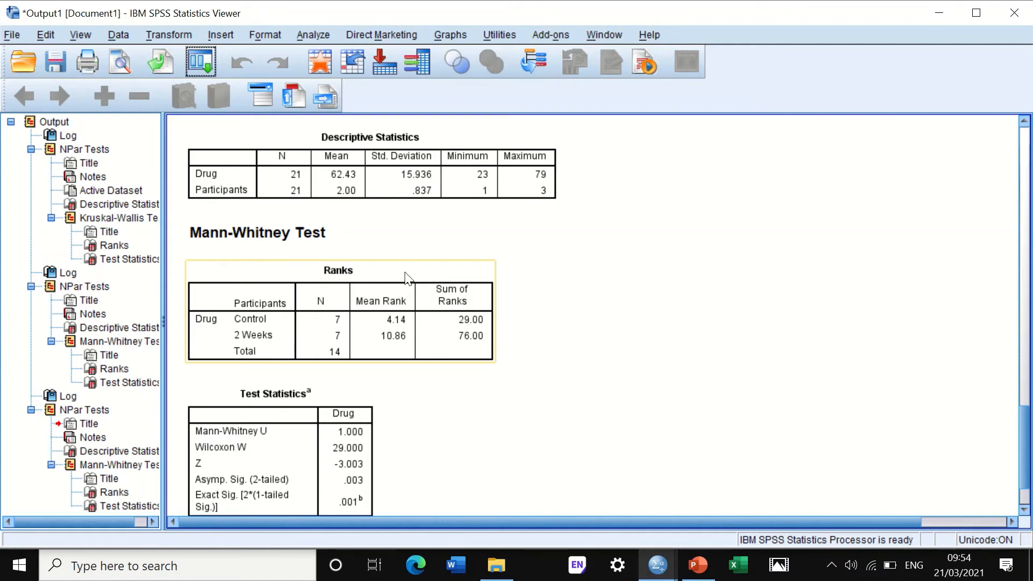
scroll(406, 280, down, 3)
scroll(405, 277, up, 7)
scroll(405, 276, down, 4)
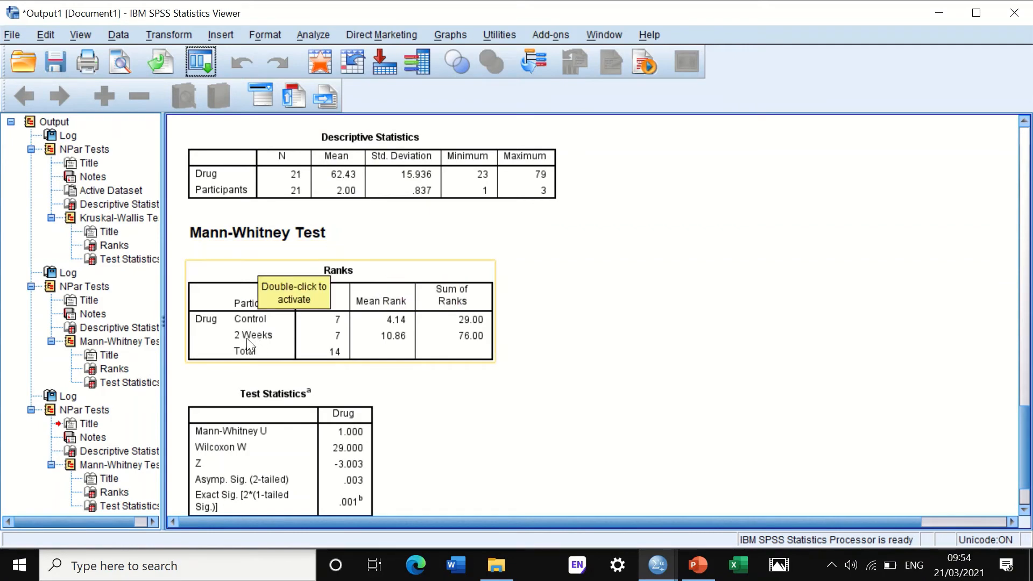
scroll(438, 339, down, 3)
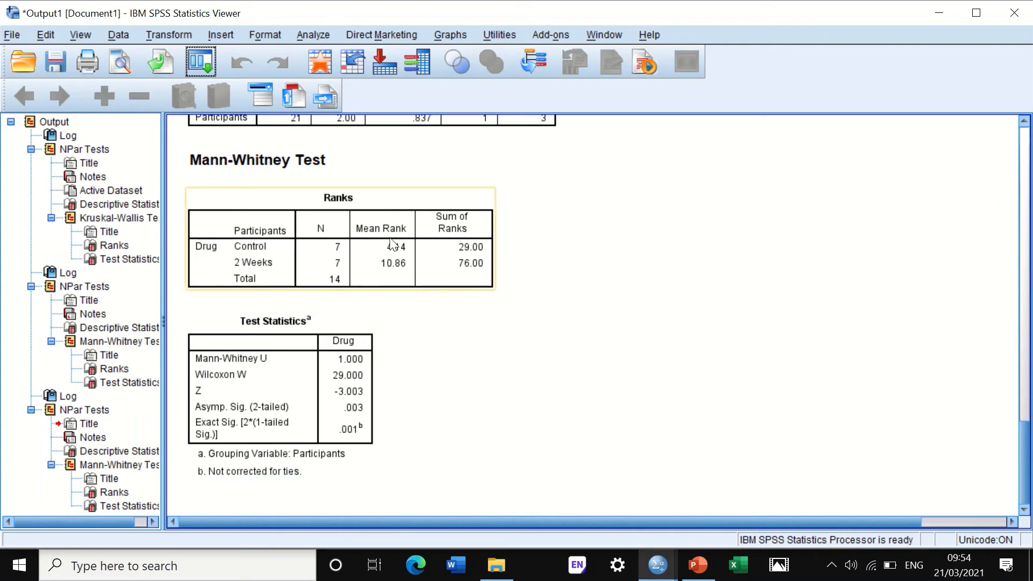
Recall the two-independent-samples test, set Group 1 of Participants to 2, and run the Mann-Whitney test for groups 2 and 3
click(201, 57)
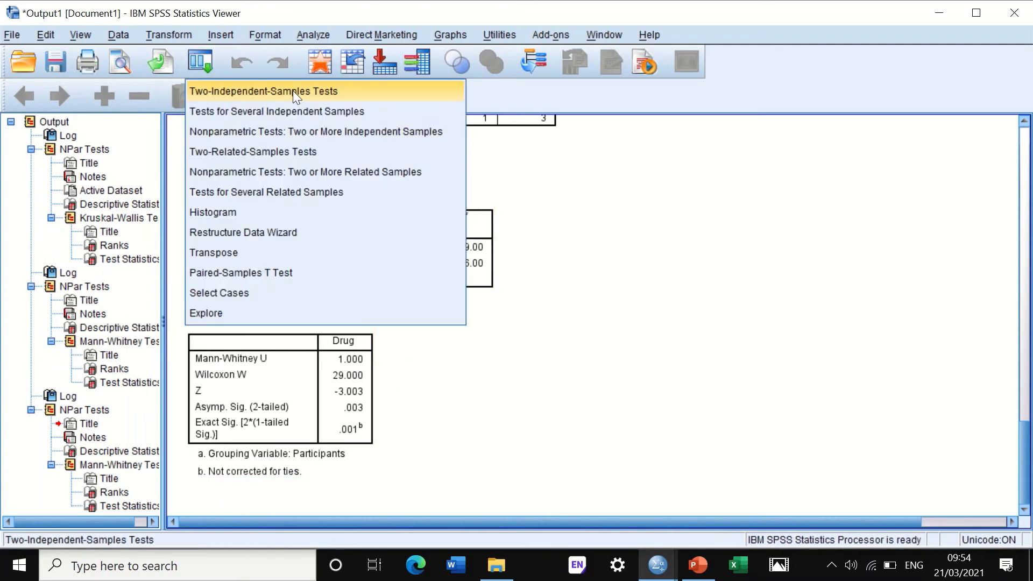
click(267, 91)
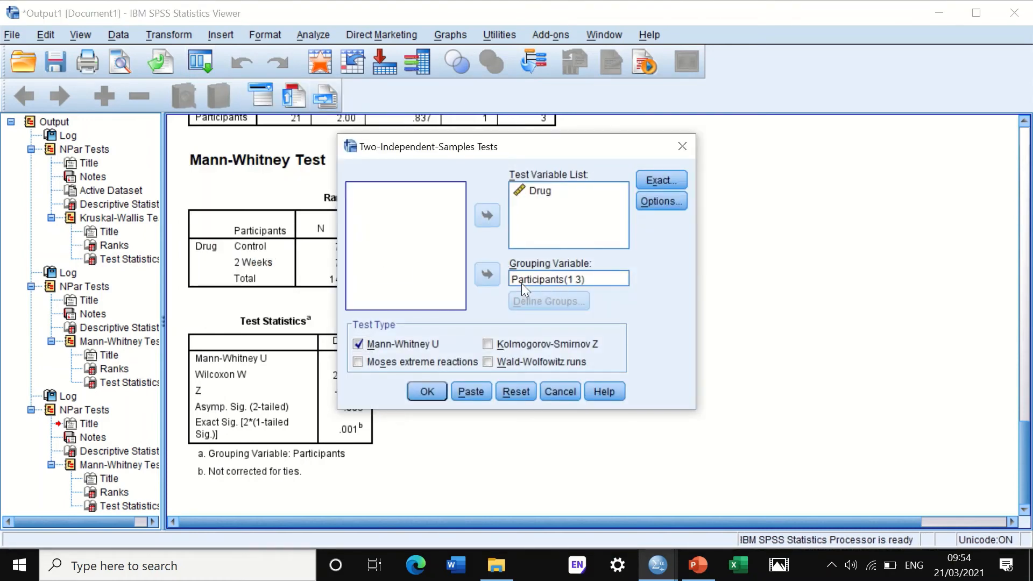
click(529, 280)
click(545, 296)
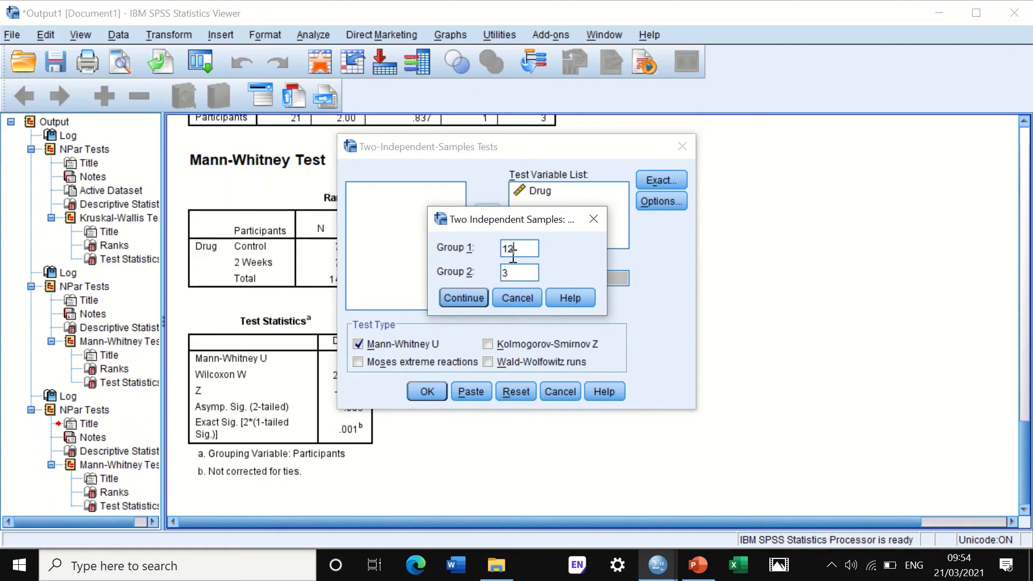
key(BackSpace)
key(BackSpace)
text(2)
click(461, 299)
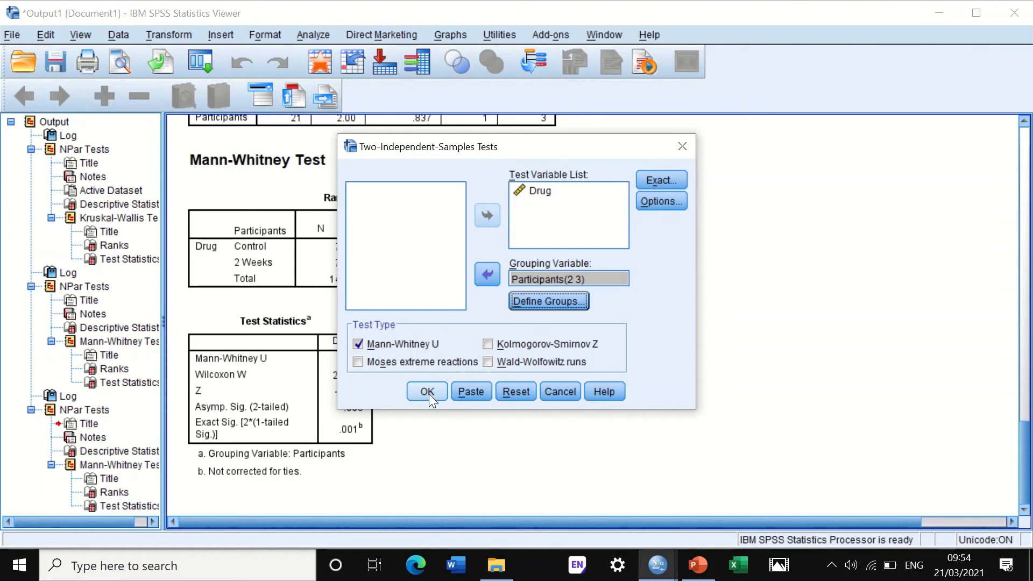
click(428, 393)
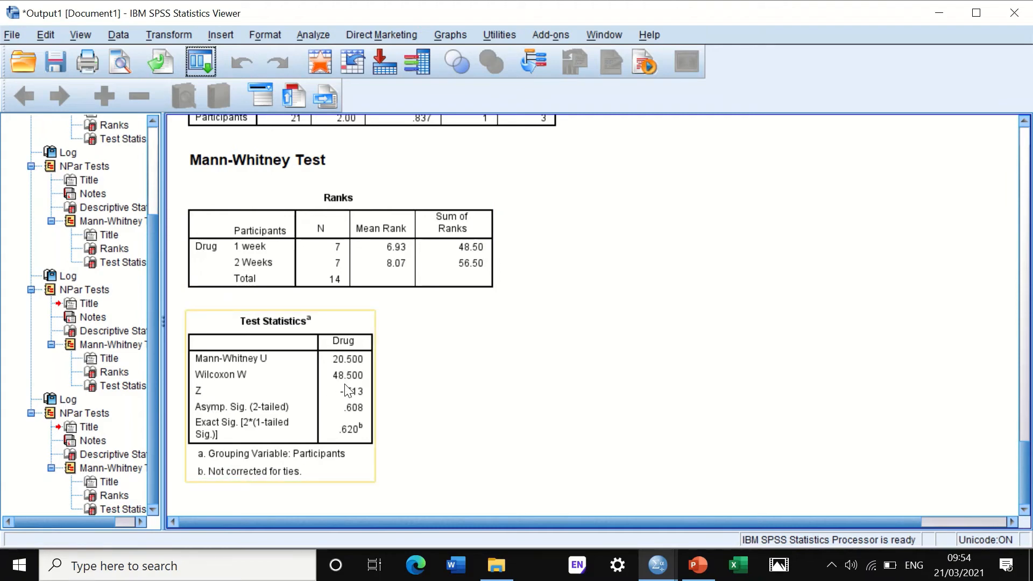
Review the Kruskal-Wallis results and all three pairwise Mann-Whitney results in the output, and return to the data set
scroll(392, 412, up, 10)
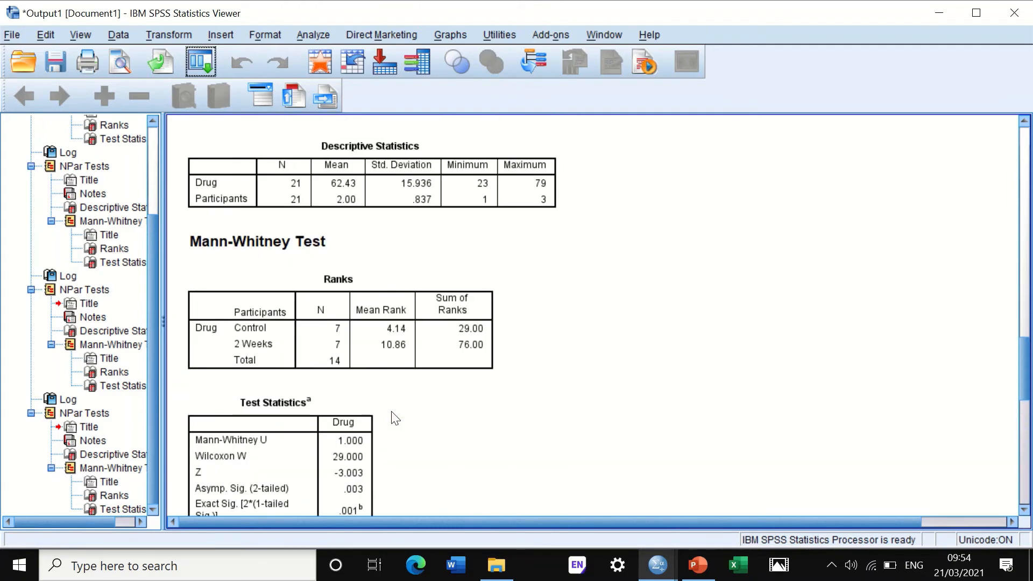
scroll(395, 418, up, 8)
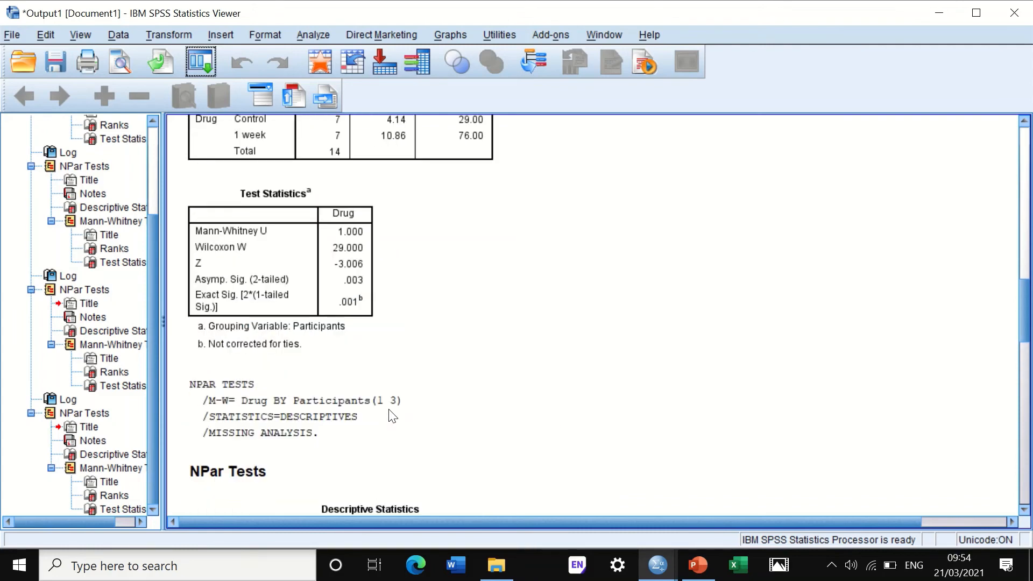
scroll(392, 417, up, 15)
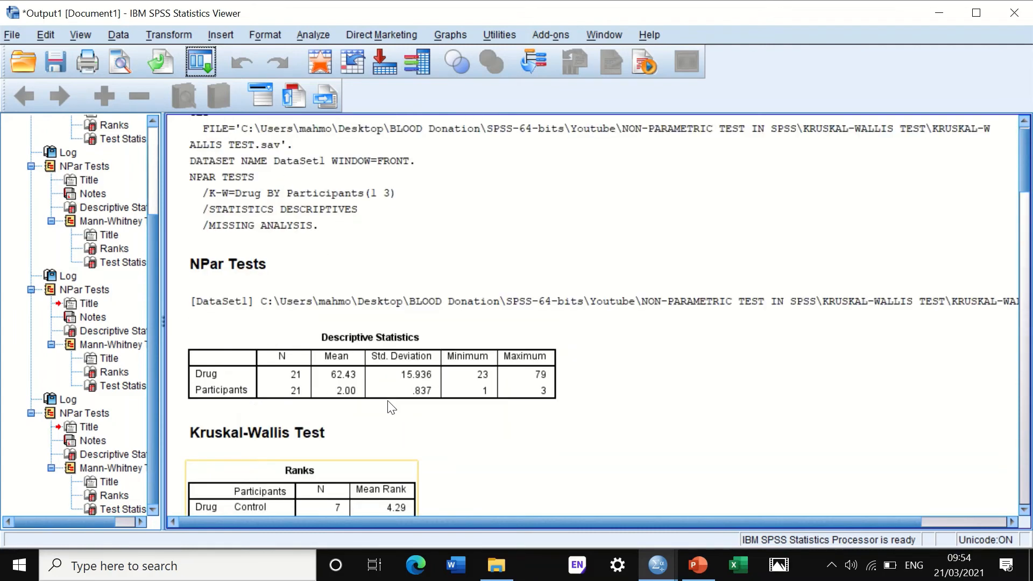
scroll(391, 408, down, 3)
scroll(392, 407, down, 3)
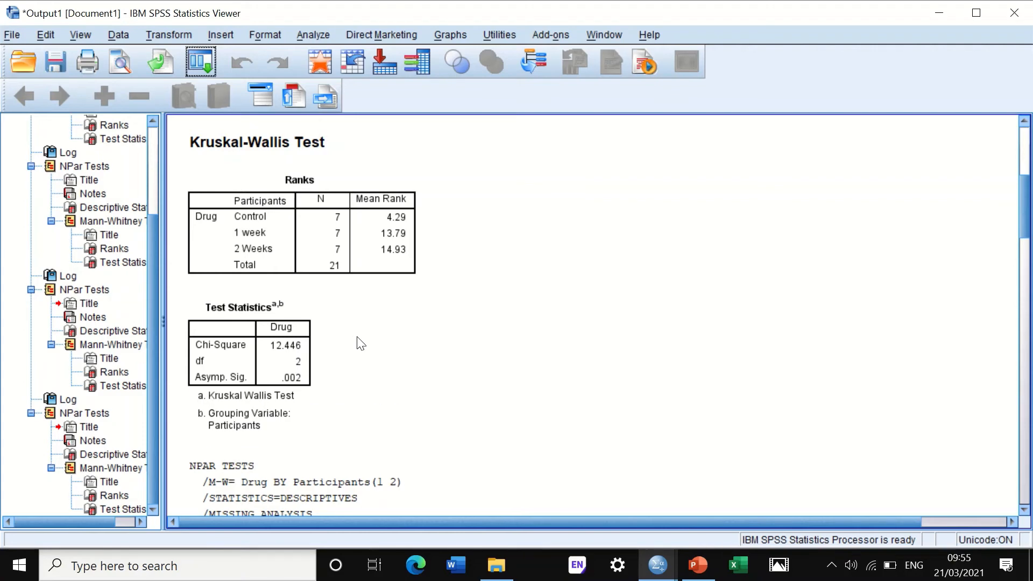
scroll(357, 344, down, 7)
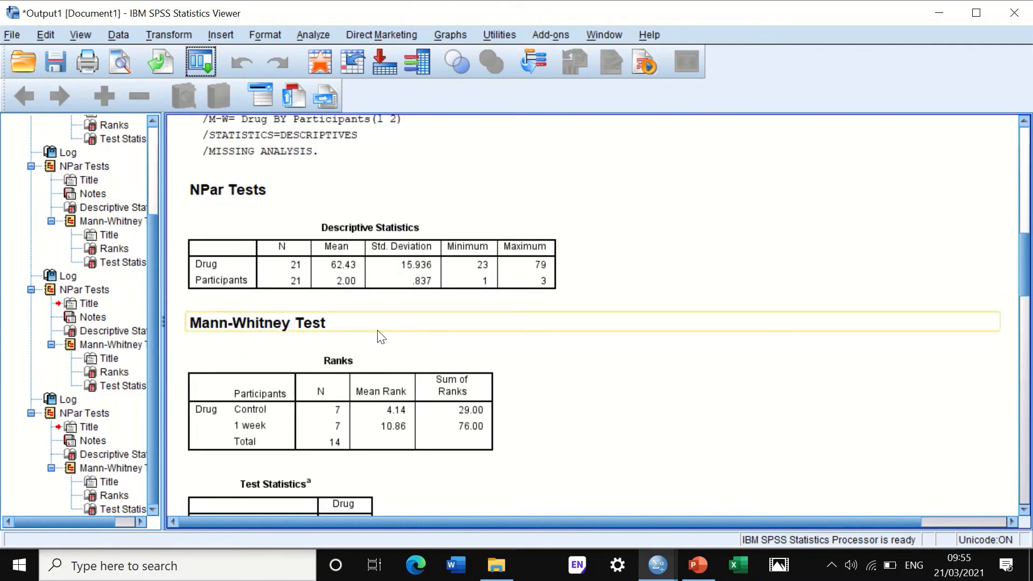
scroll(404, 347, down, 1)
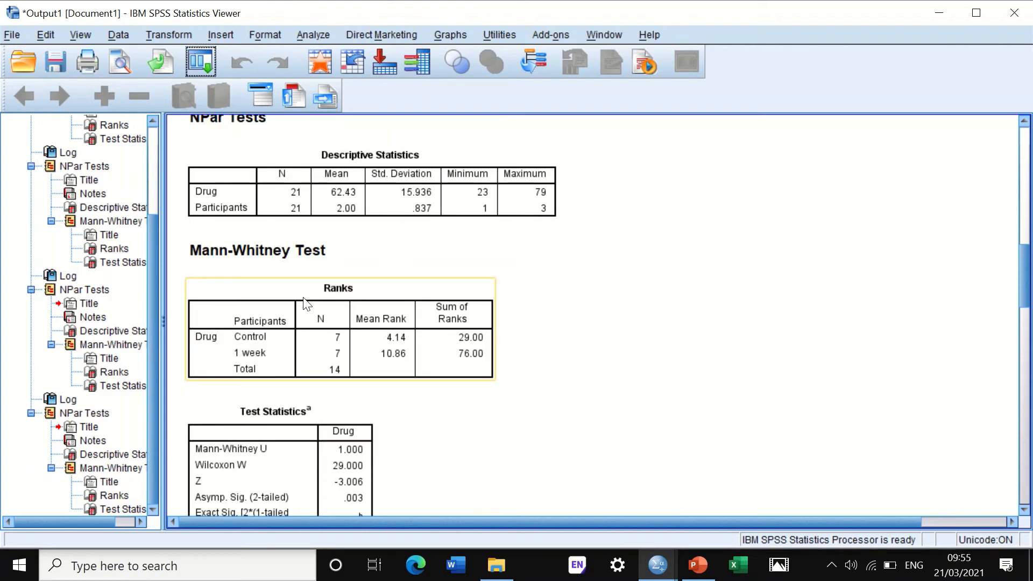
scroll(395, 339, down, 1)
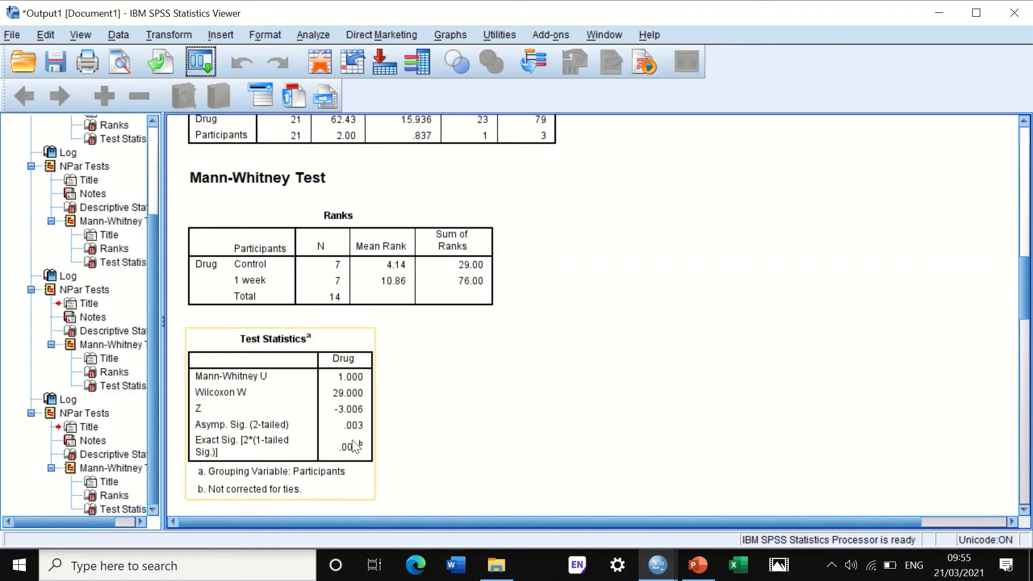
scroll(353, 444, down, 1)
scroll(353, 447, down, 8)
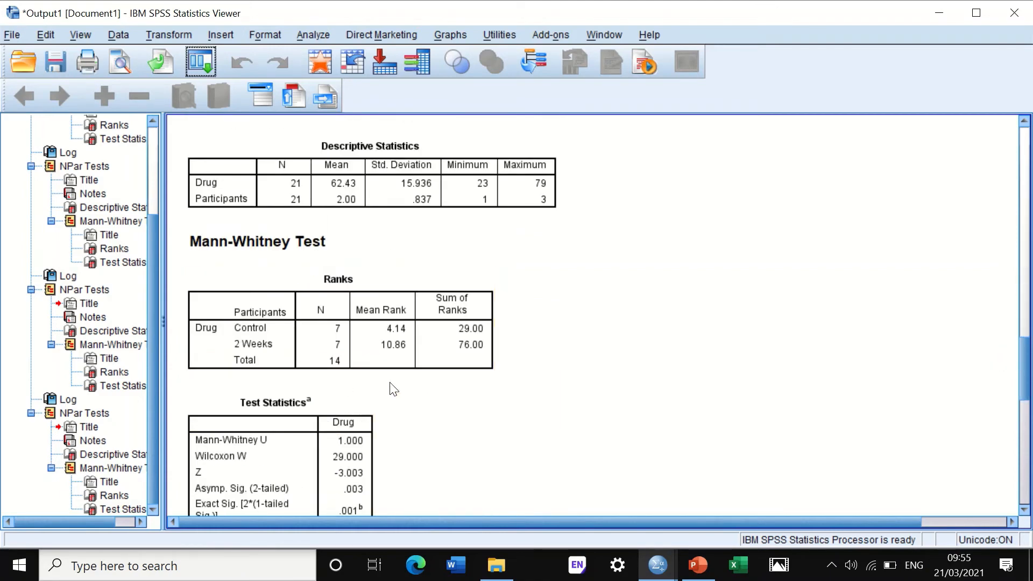
scroll(354, 431, down, 2)
scroll(365, 411, down, 9)
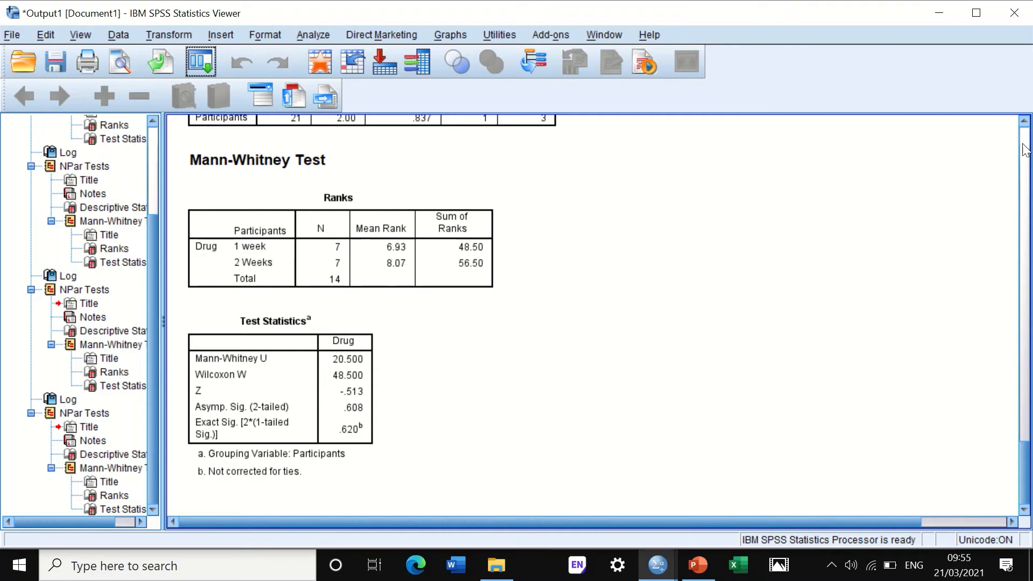
click(943, 13)
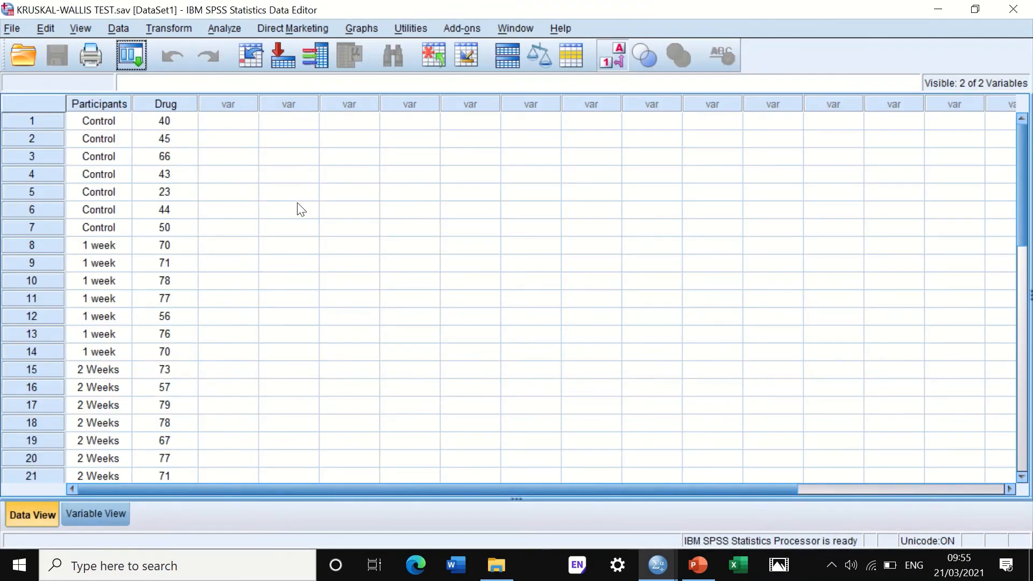
Start a nonparametric independent-samples analysis, reset its settings, and choose Customize analysis as the objective
click(227, 24)
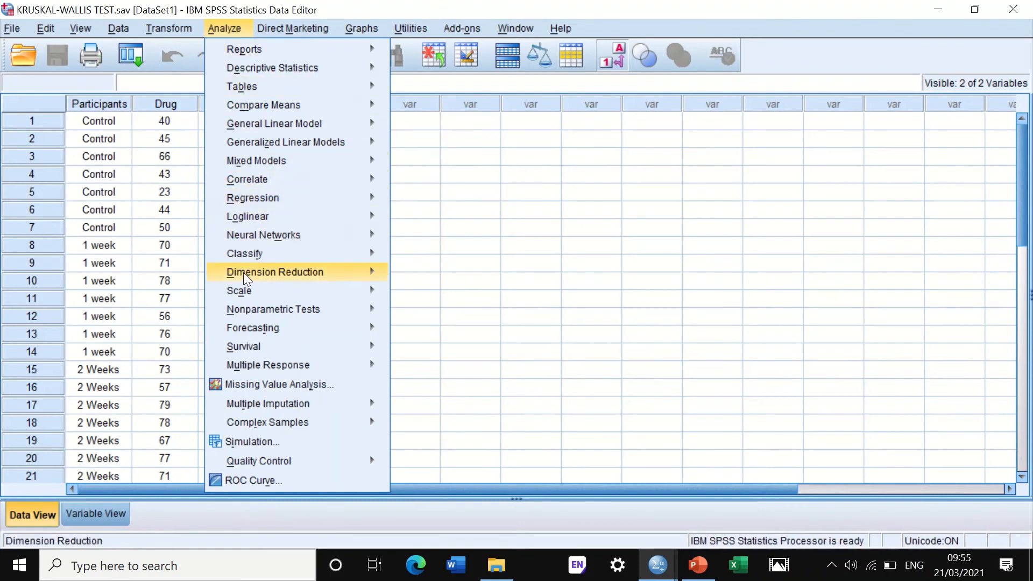
mouse_move(287, 311)
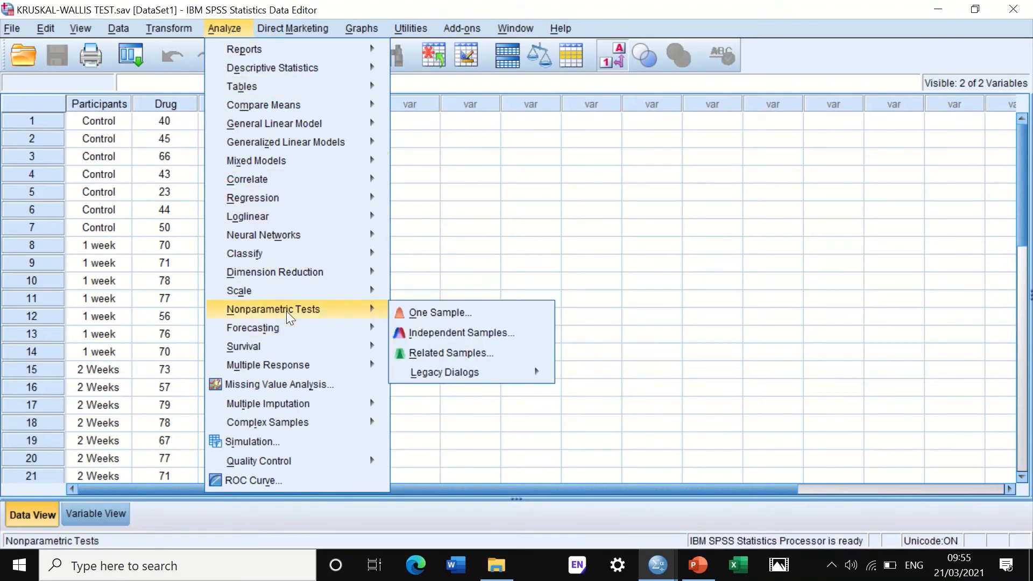
click(466, 334)
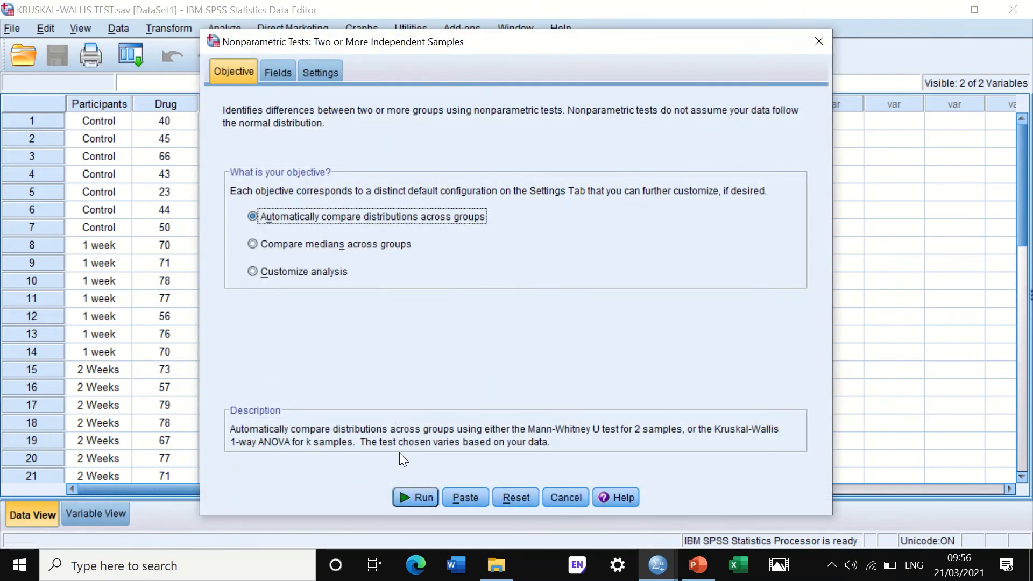
click(521, 497)
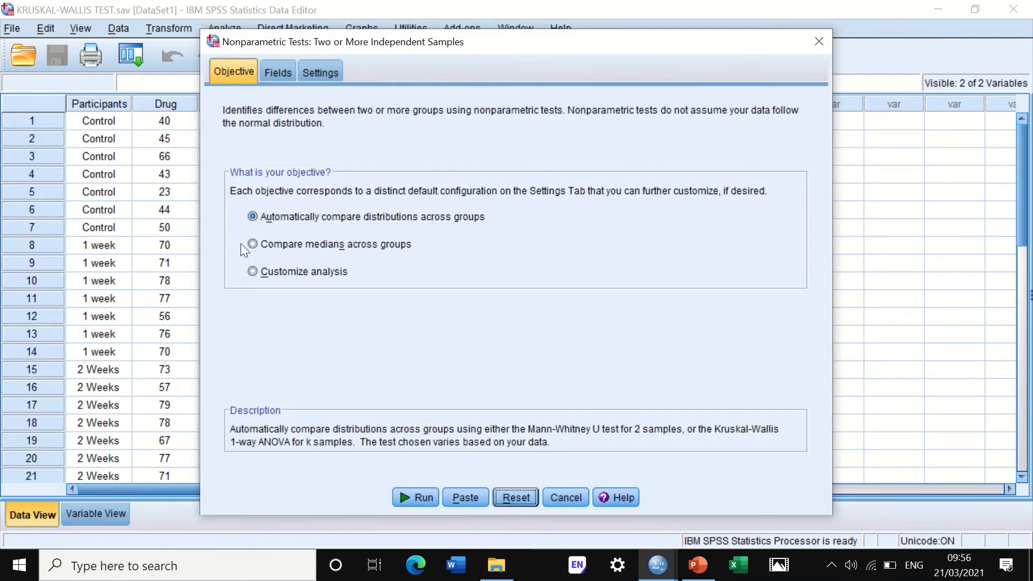
click(253, 270)
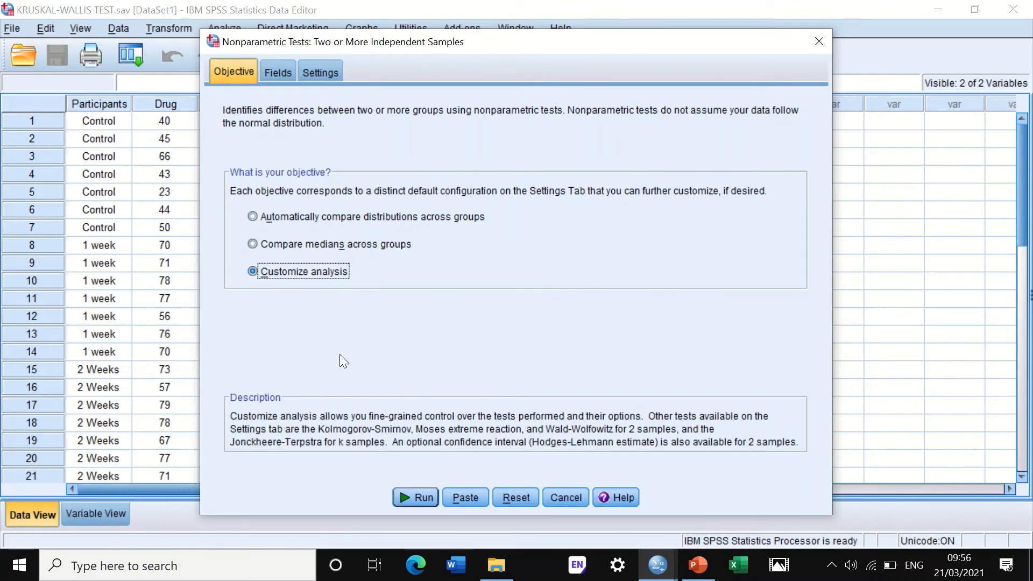
Assign Participants as the groups field and Drug as the test field
click(279, 70)
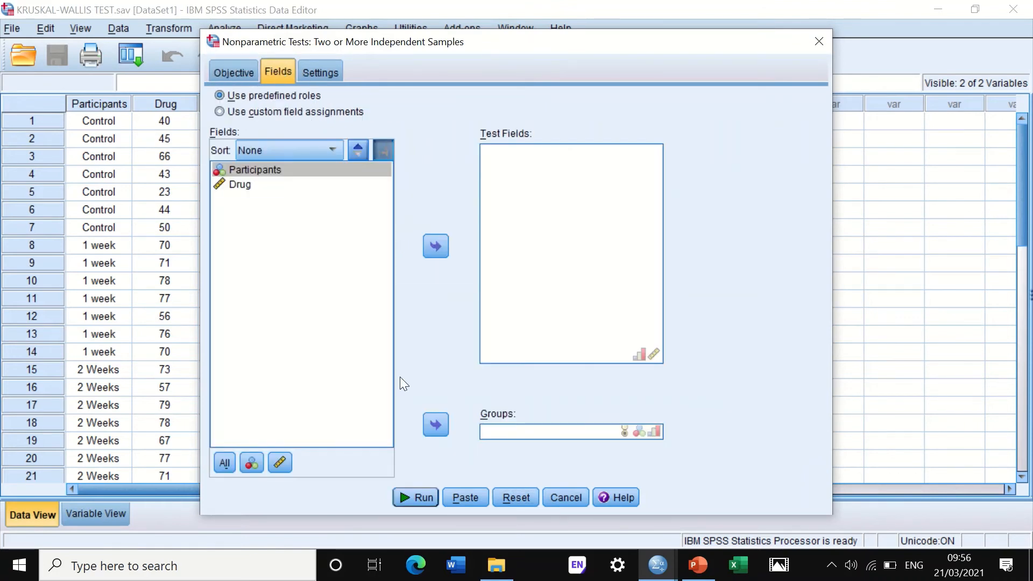
click(247, 172)
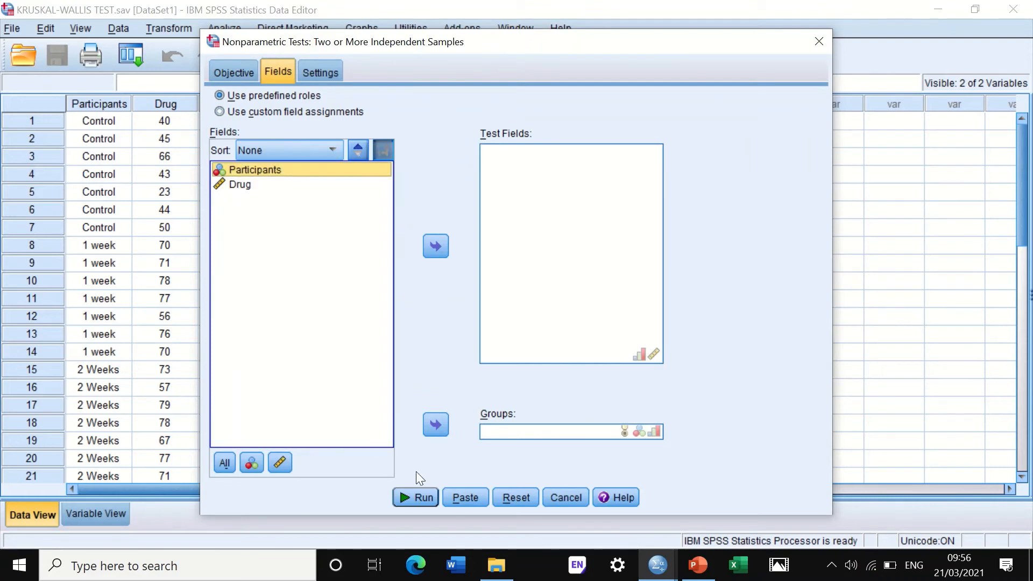
click(436, 424)
click(242, 170)
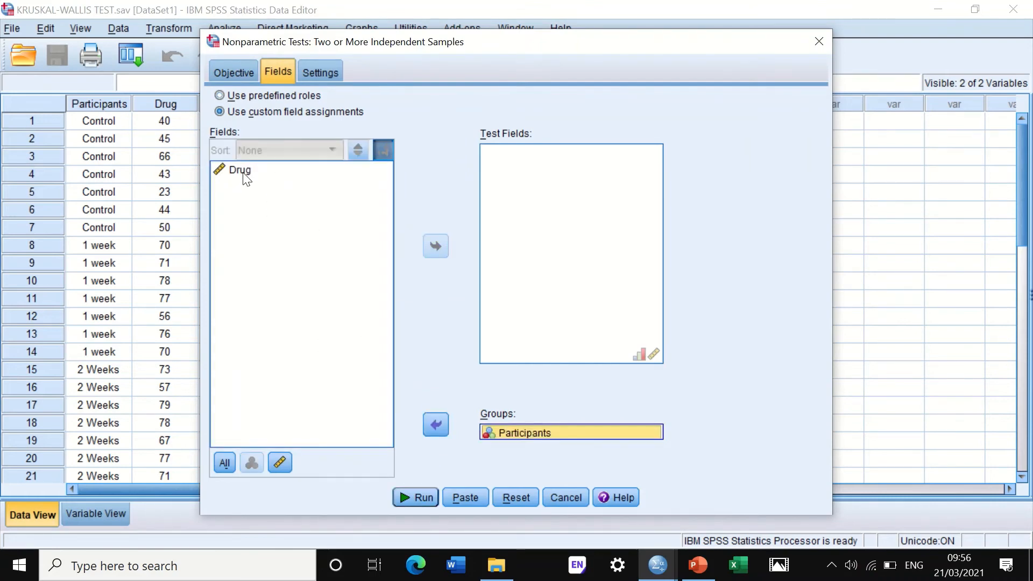
click(435, 246)
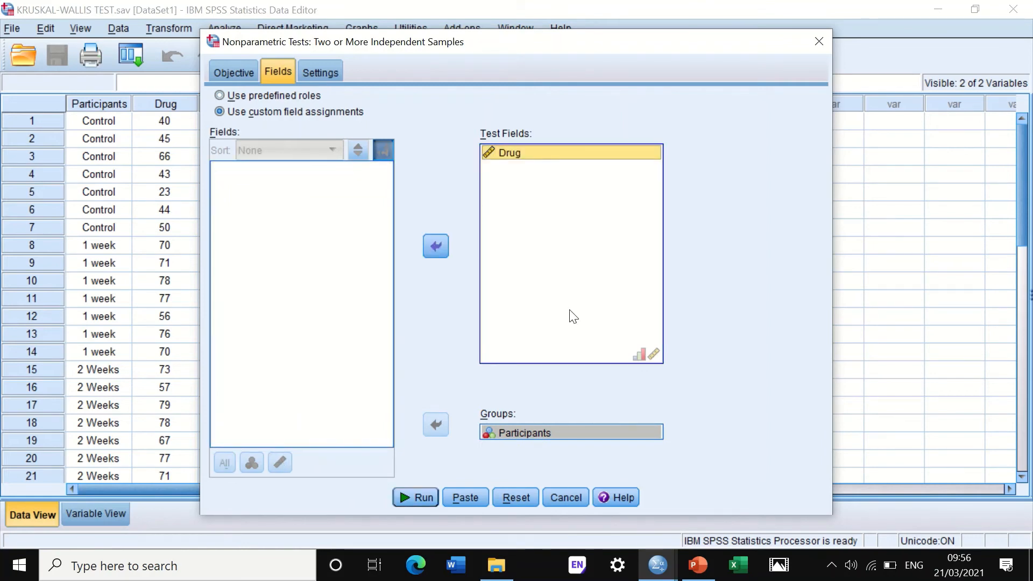
Customize the tests to Kruskal-Wallis 1-way ANOVA with All pairwise multiple comparisons, and run the analysis
click(321, 71)
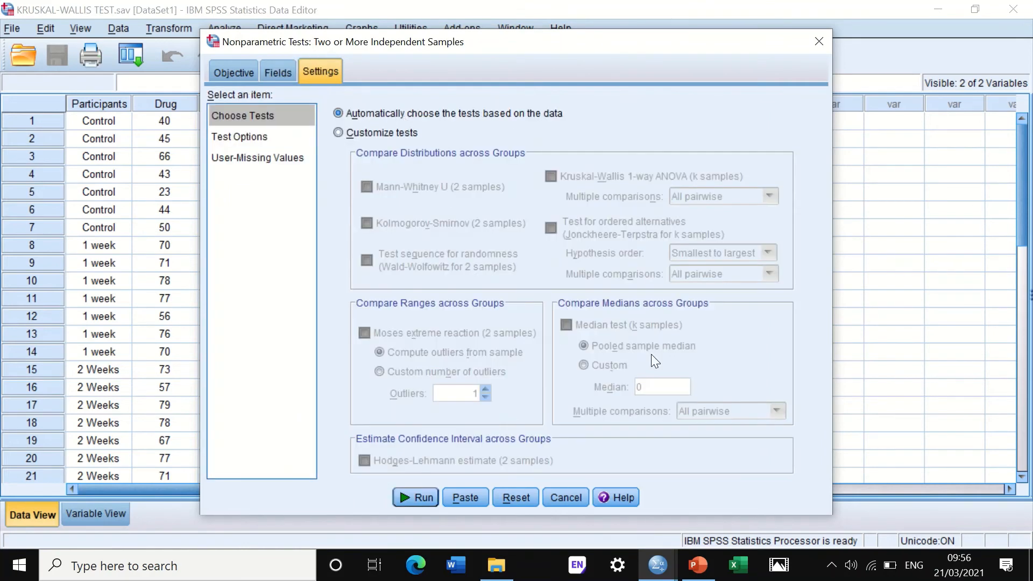
click(356, 134)
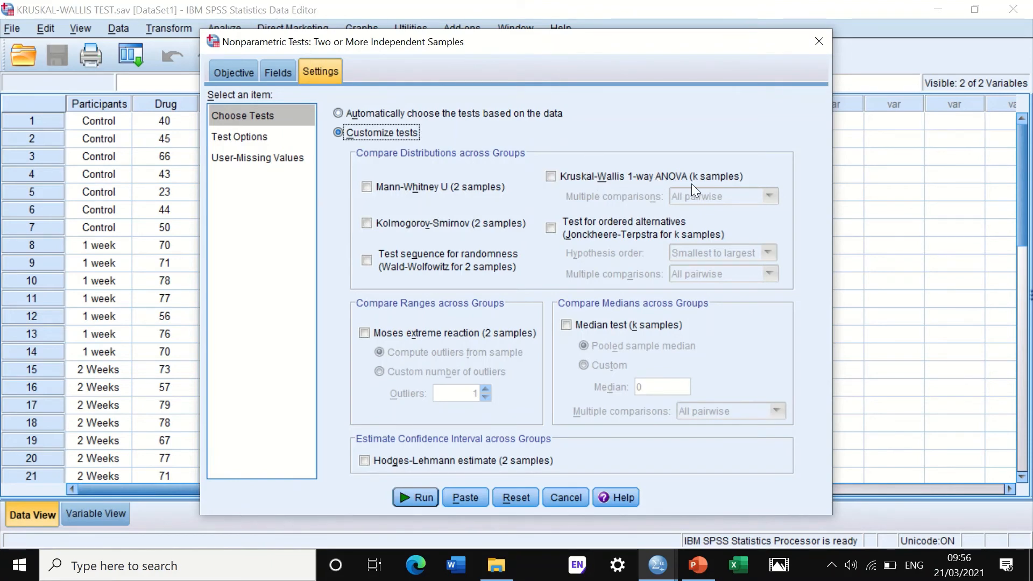
click(550, 176)
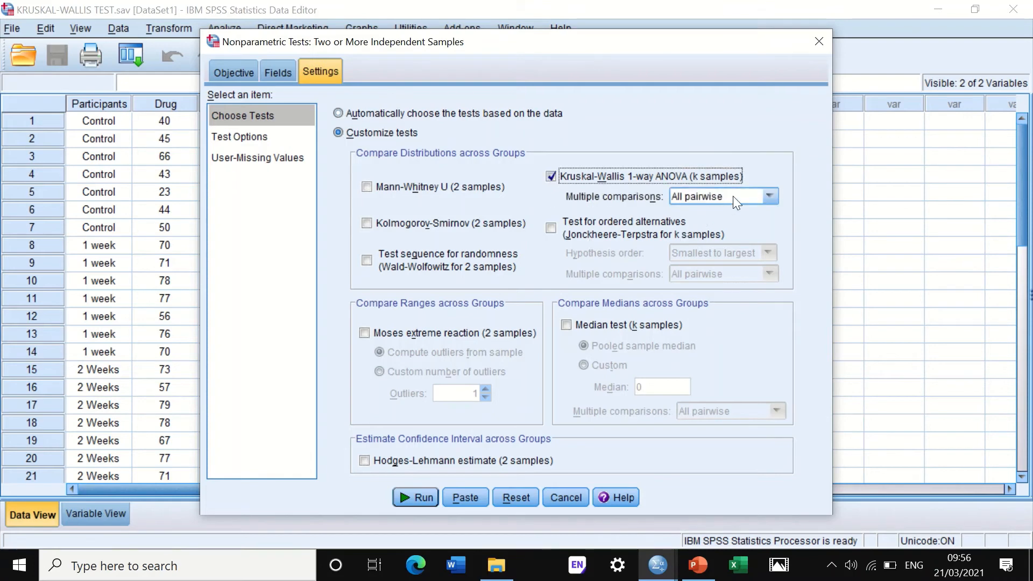
click(755, 196)
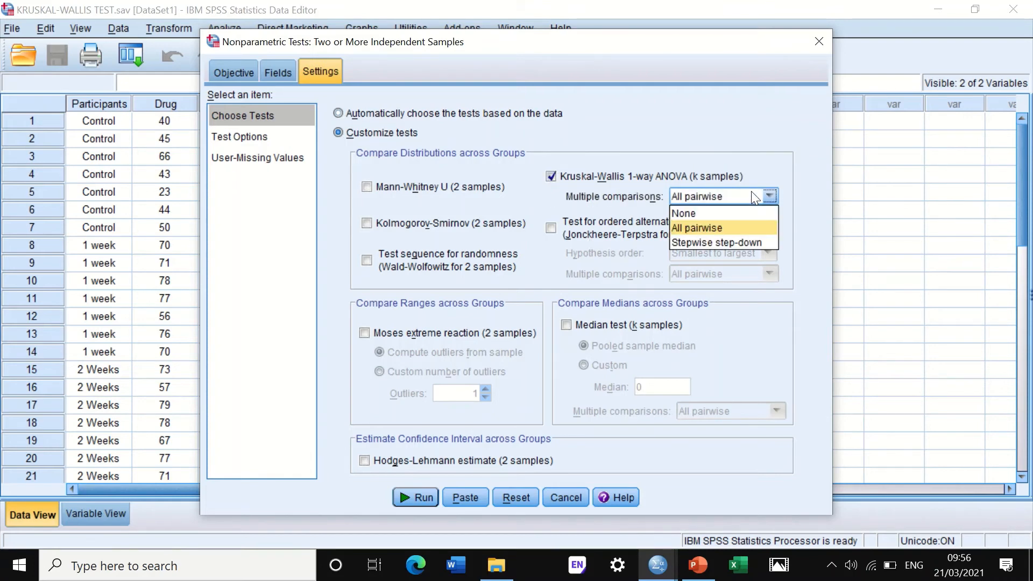
click(720, 226)
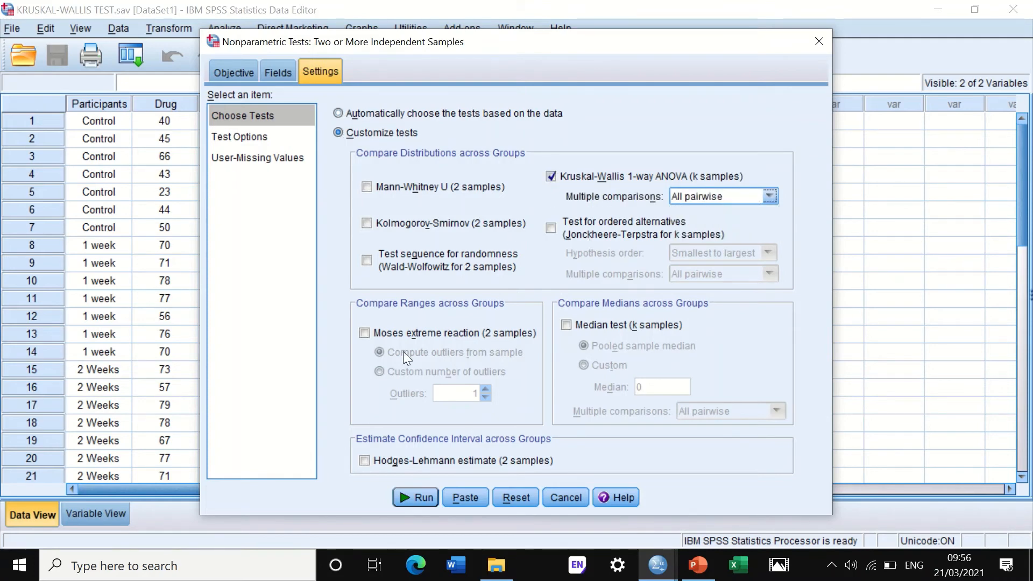
click(417, 498)
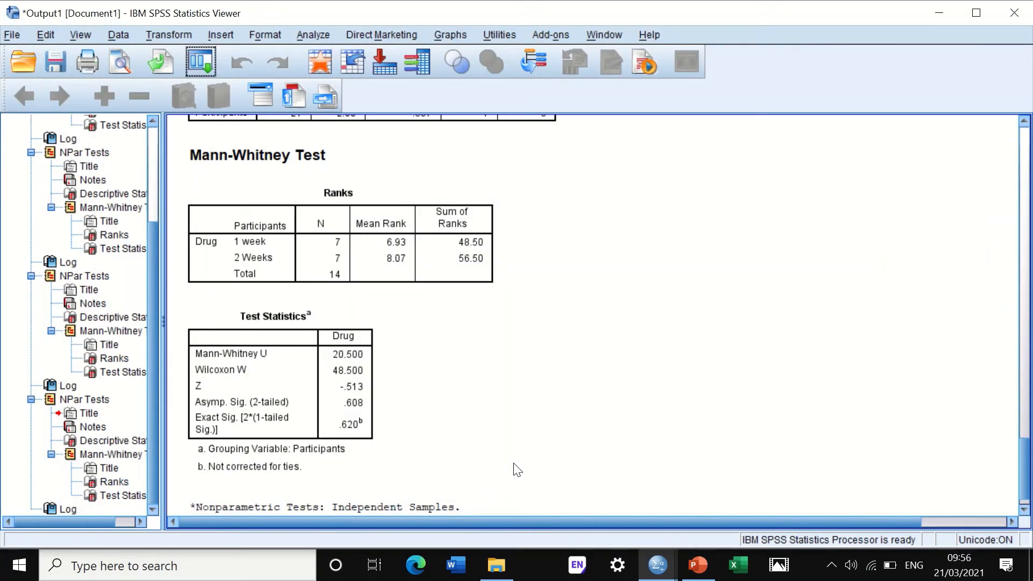
Open the Hypothesis Test Summary in the Model Viewer and examine the Kruskal-Wallis box plot and test statistics
scroll(583, 387, down, 1)
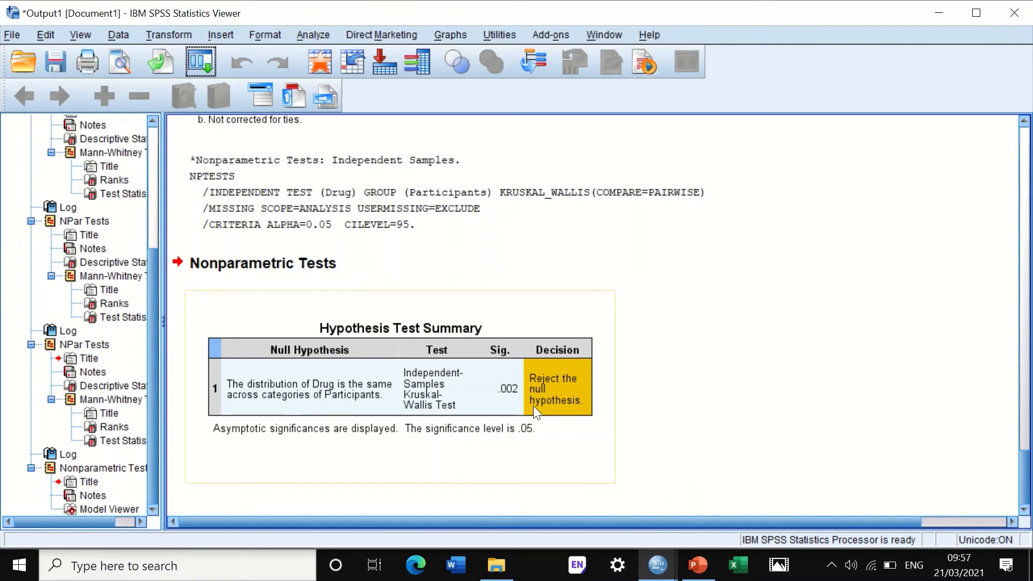
click(460, 351)
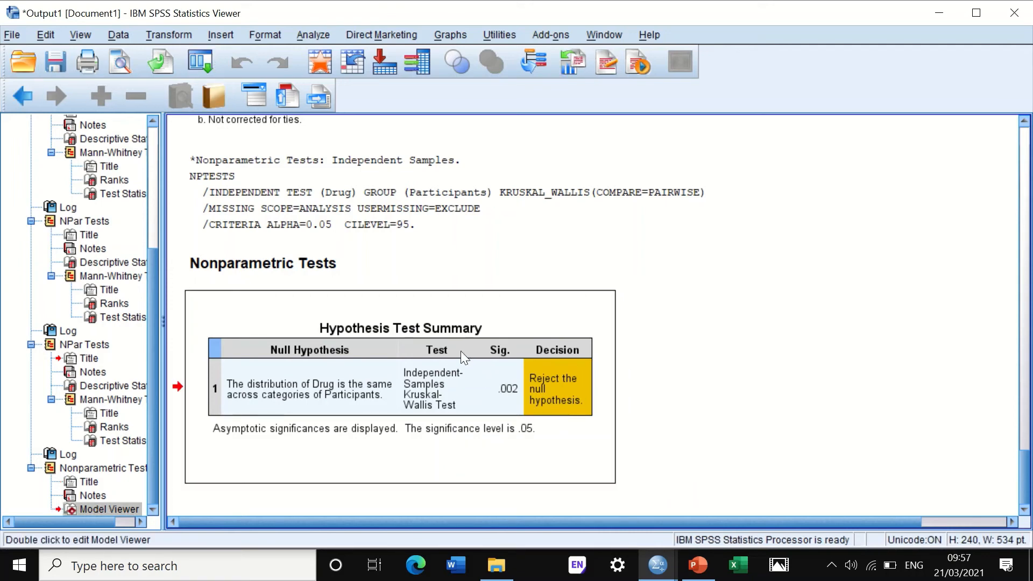
double_click(463, 354)
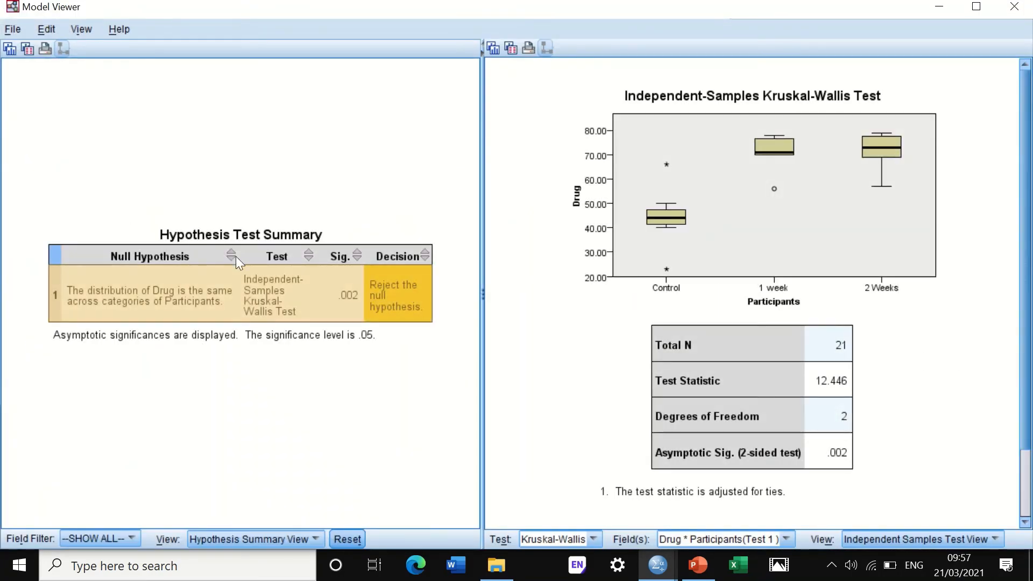
scroll(867, 203, down, 1)
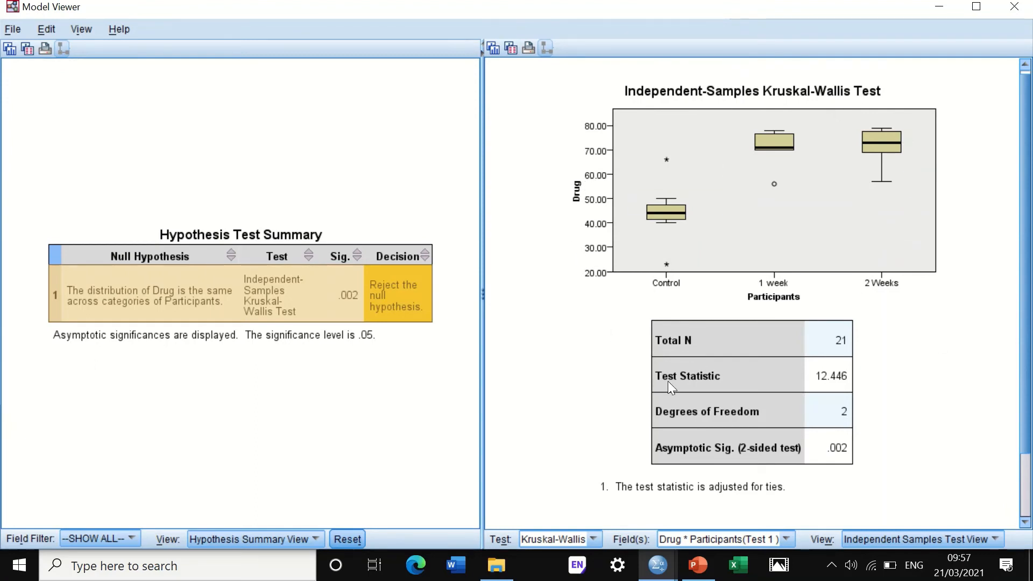
Show the Pairwise Comparisons view, examine the adjusted significance for each pair of groups, and return to the output
click(974, 539)
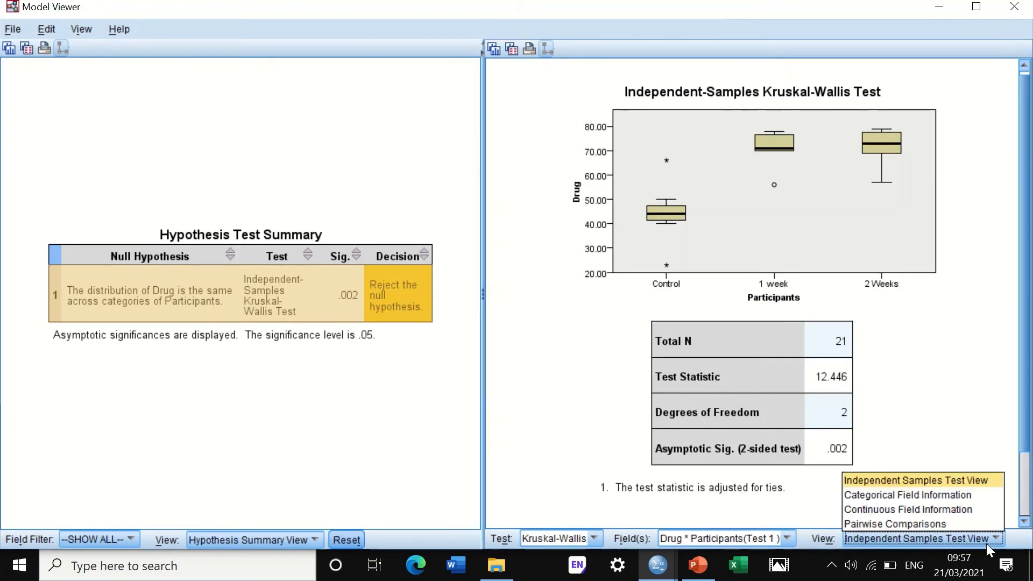
click(935, 524)
scroll(899, 362, down, 2)
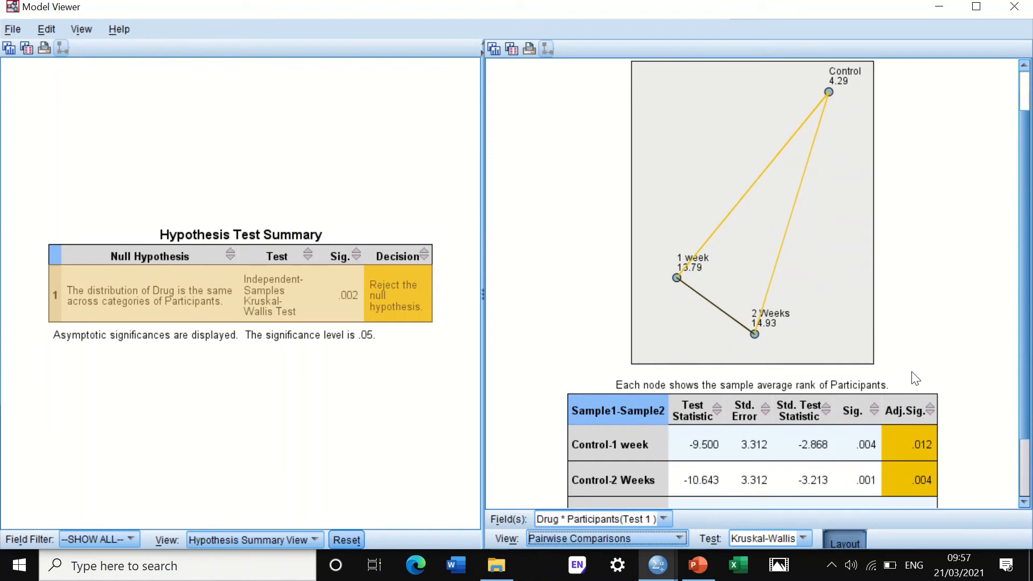
scroll(913, 377, down, 3)
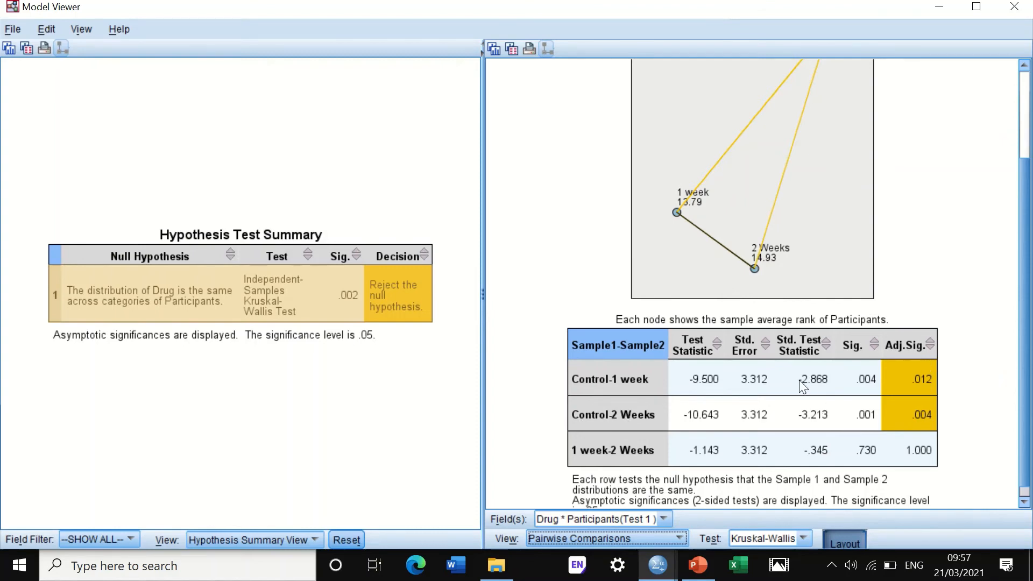
click(941, 6)
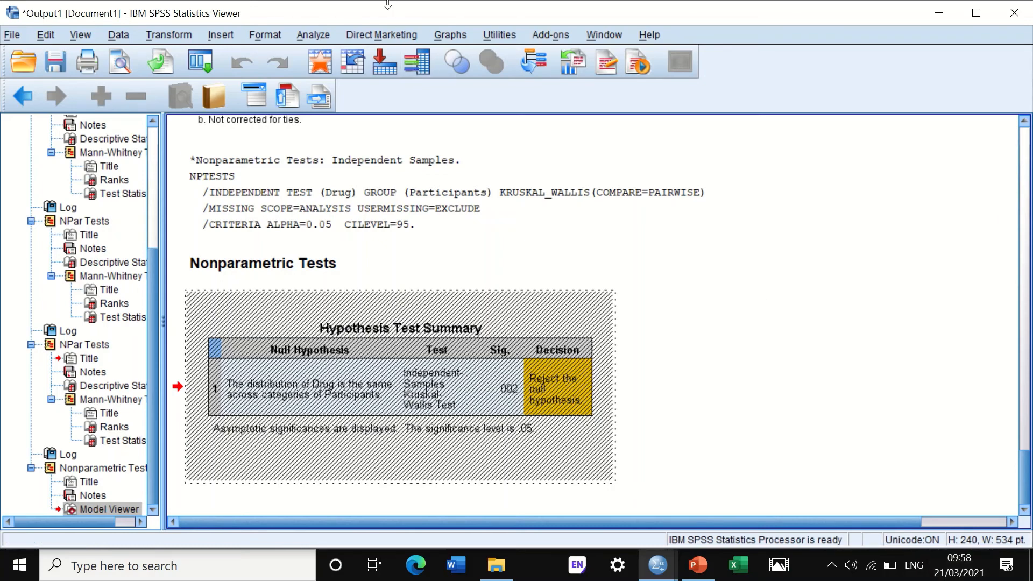
mouse_move(387, 5)
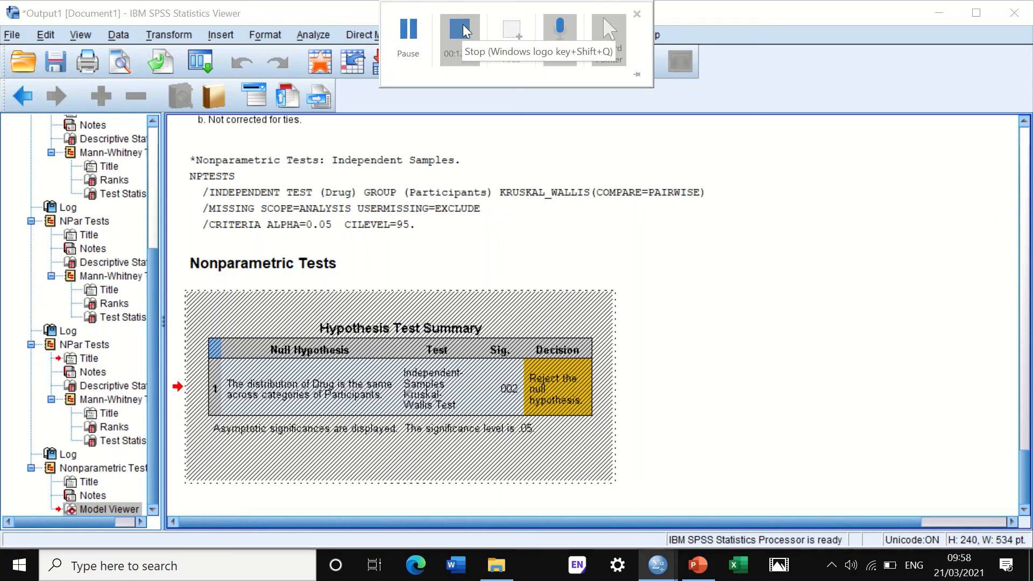
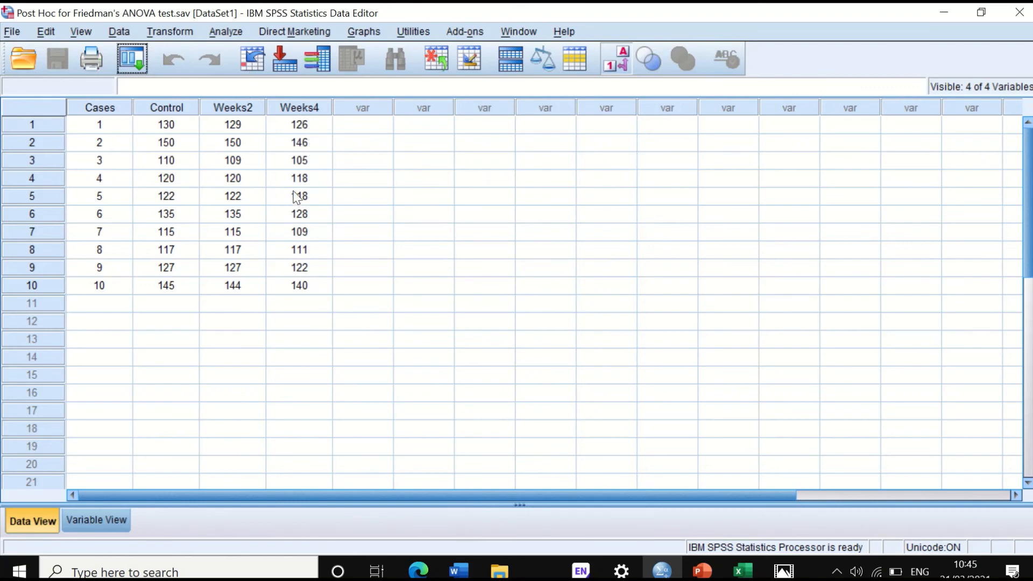
Start the legacy nonparametric test for several related samples with Friedman as the test type
click(234, 34)
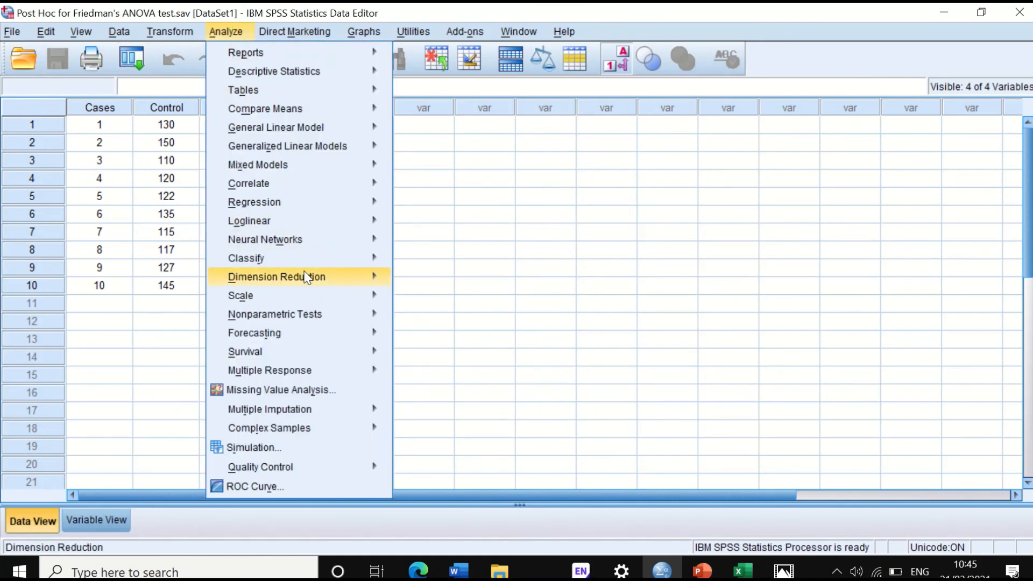
mouse_move(310, 280)
mouse_move(311, 318)
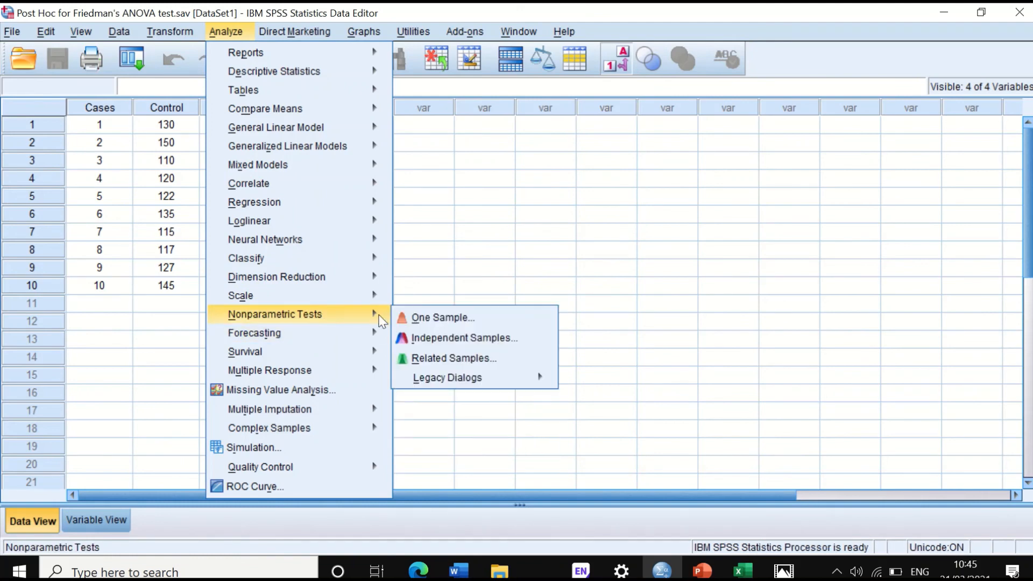
mouse_move(507, 371)
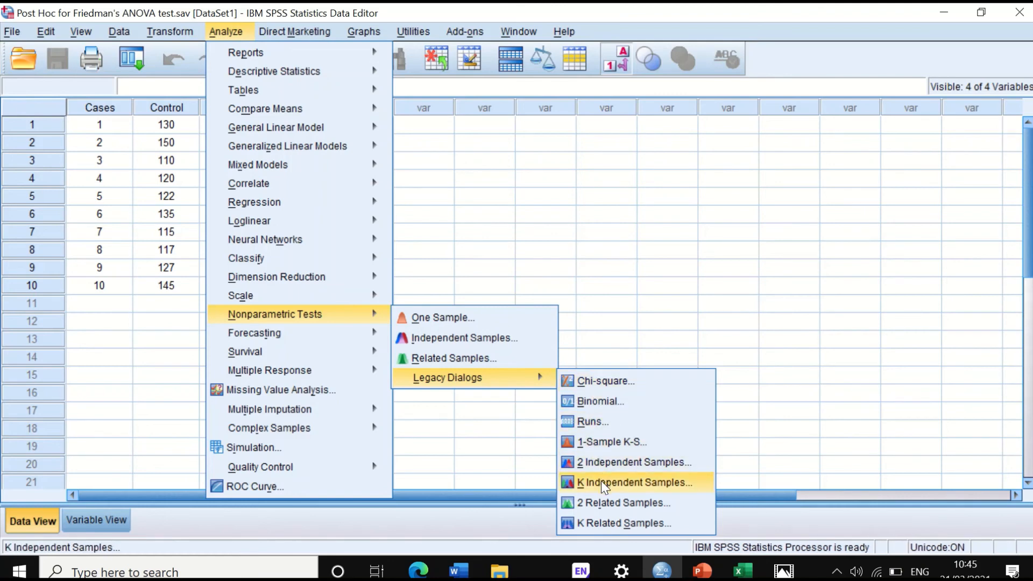
click(602, 523)
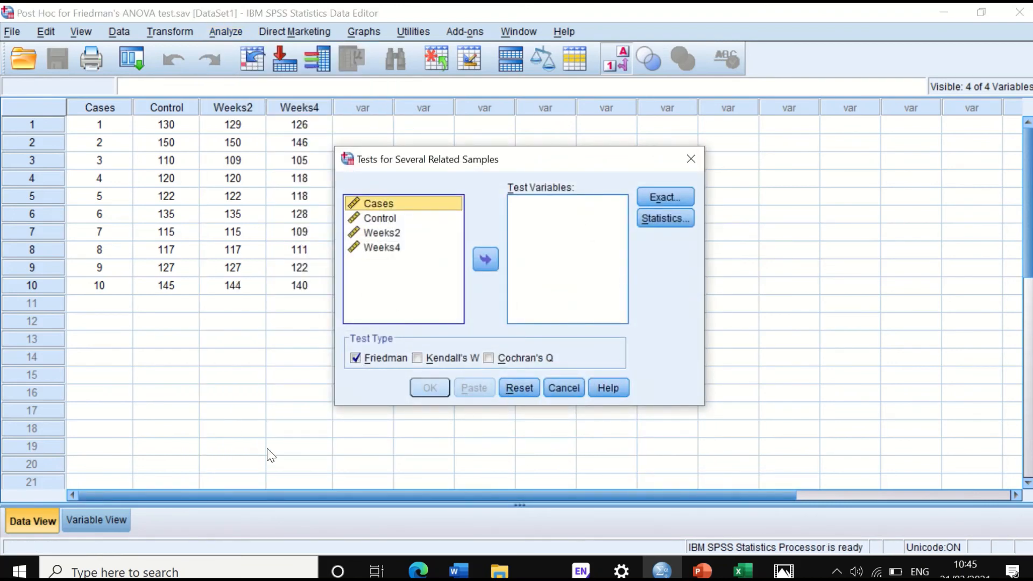
click(354, 359)
click(354, 356)
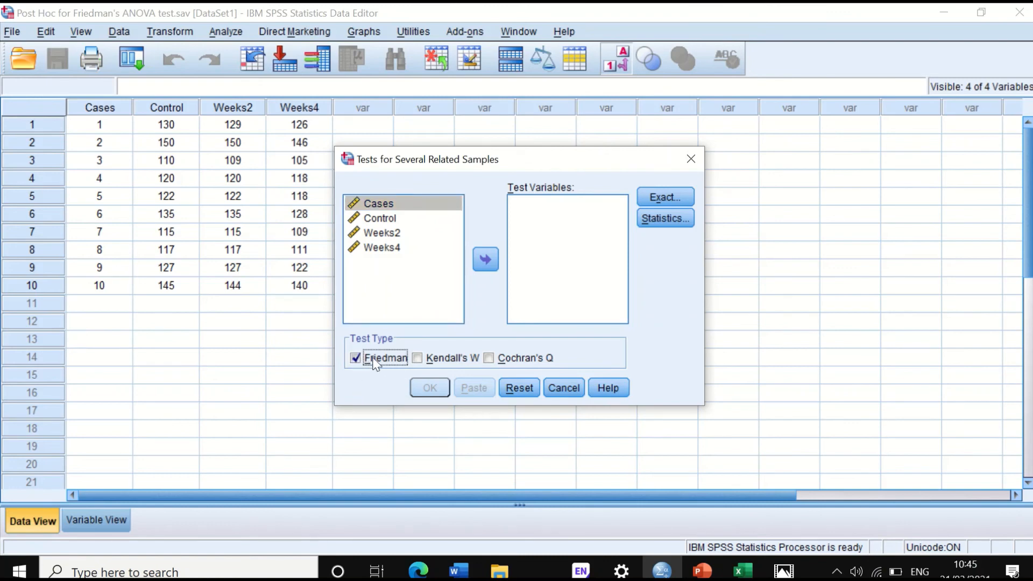
Add Control, Weeks2 and Weeks4 as the test variables of the Friedman test
click(393, 218)
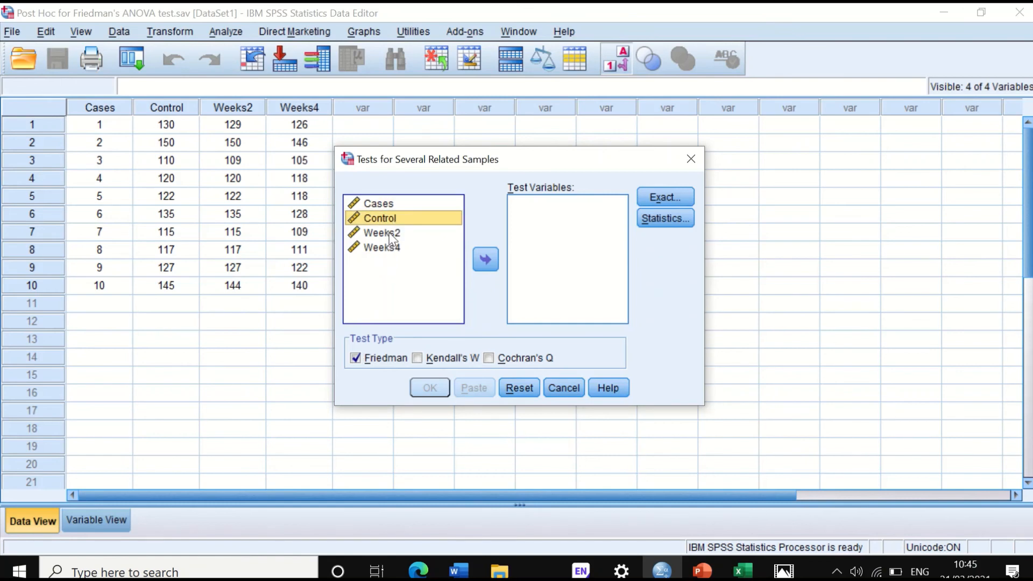
ctrl+click(389, 232)
ctrl+click(385, 247)
click(484, 264)
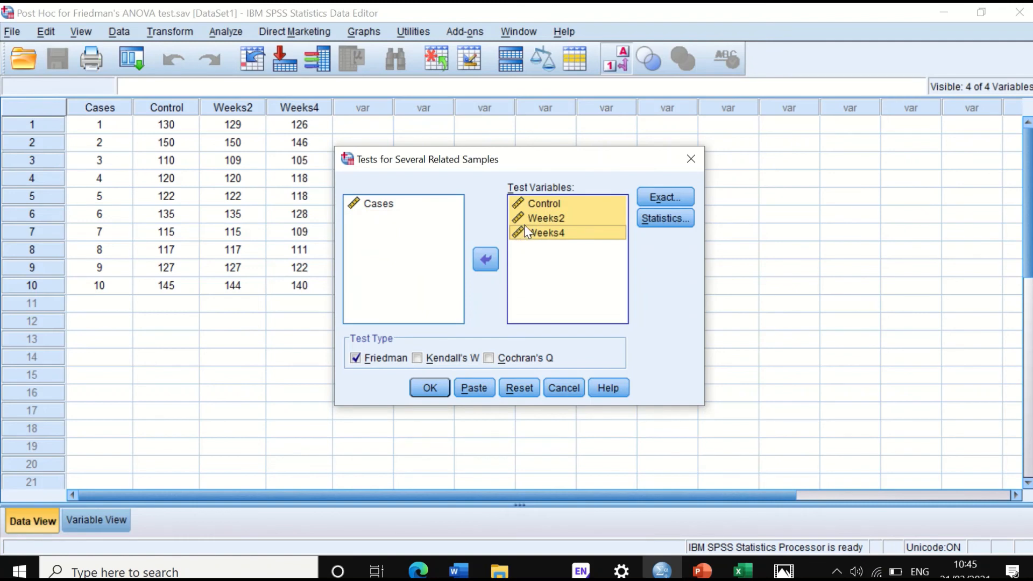
Keep the asymptotic-only method, include descriptive statistics, and run the Friedman test
click(658, 197)
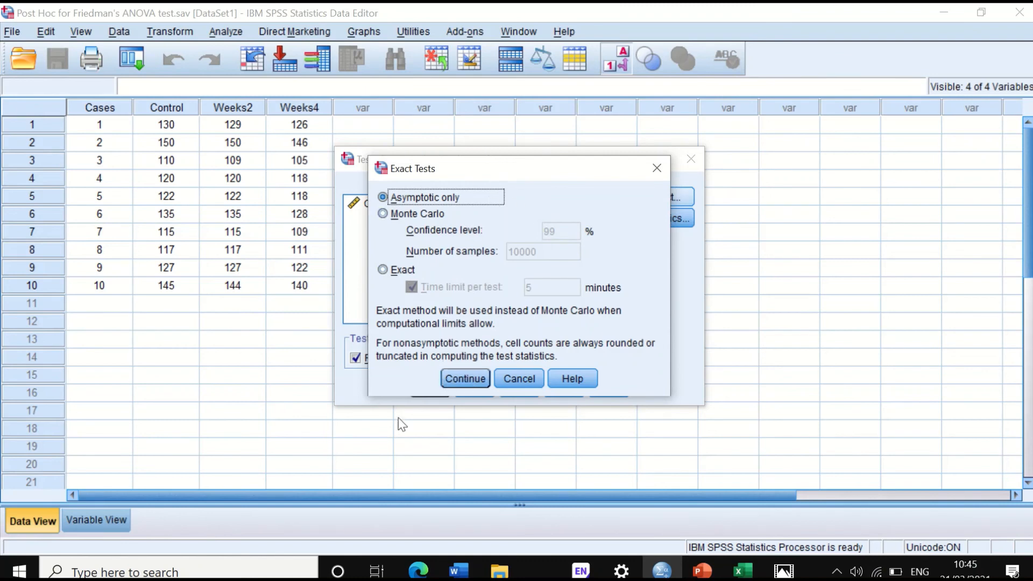
click(463, 380)
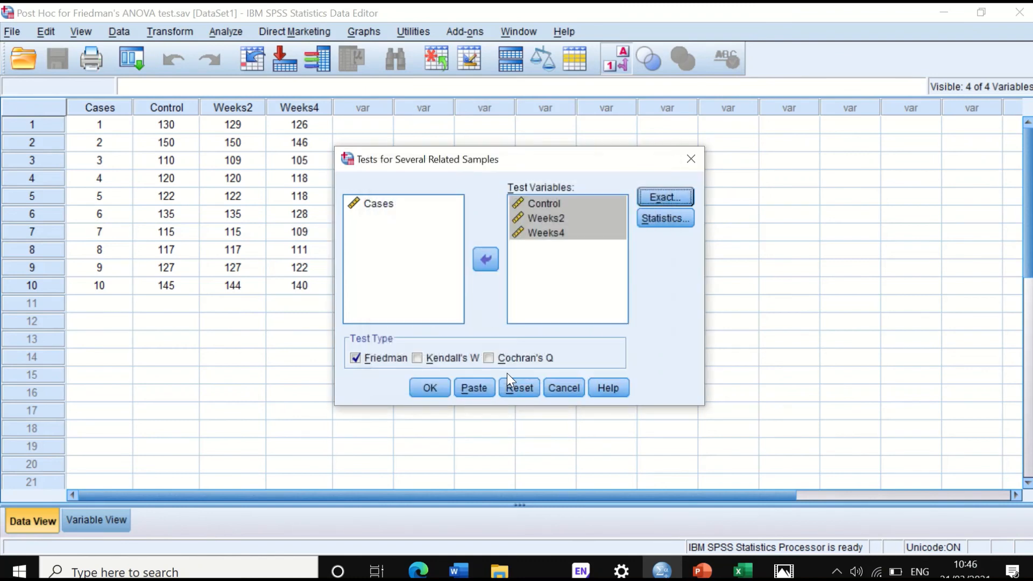
click(661, 222)
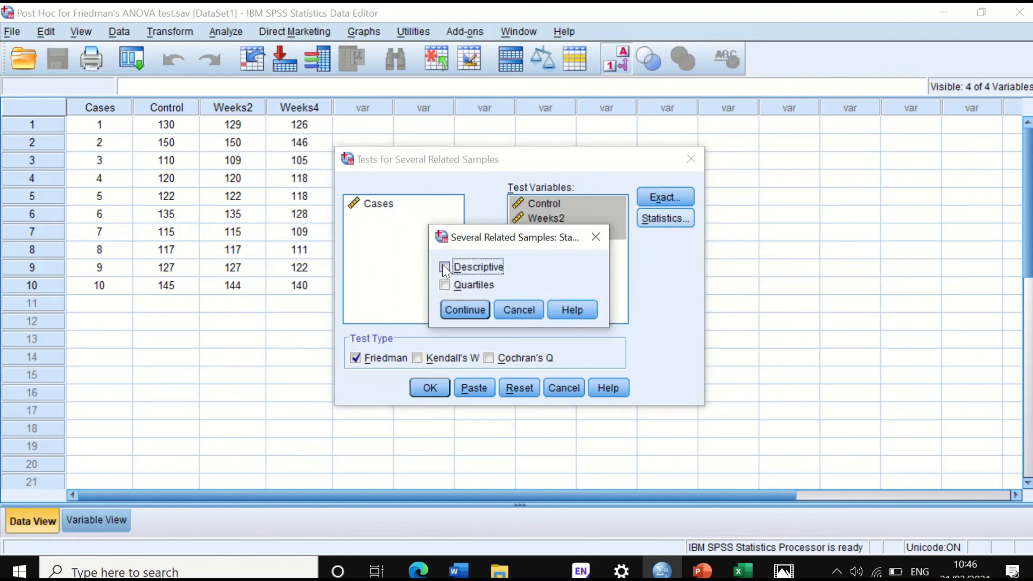
click(469, 316)
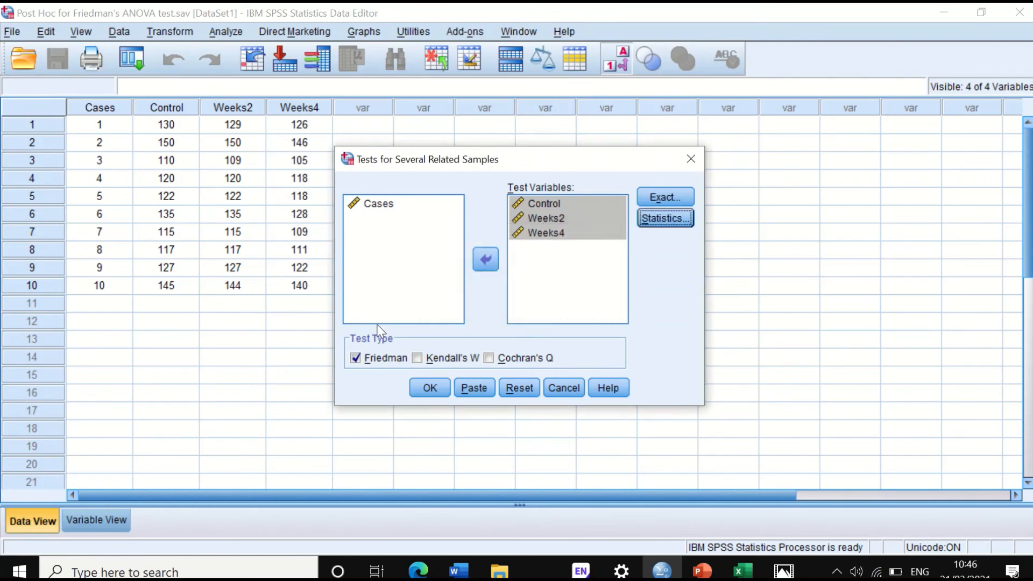
click(435, 388)
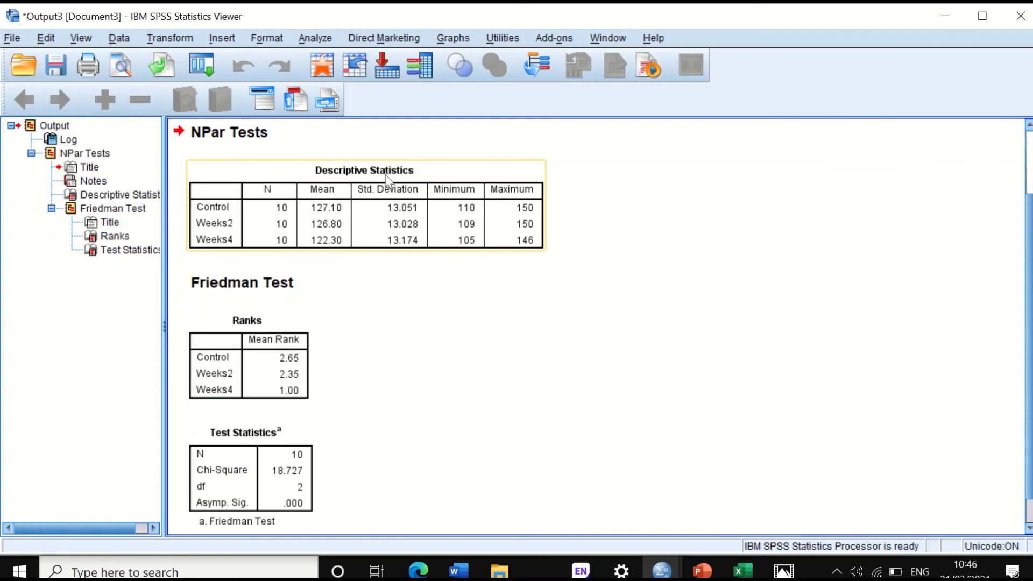
scroll(286, 242, down, 1)
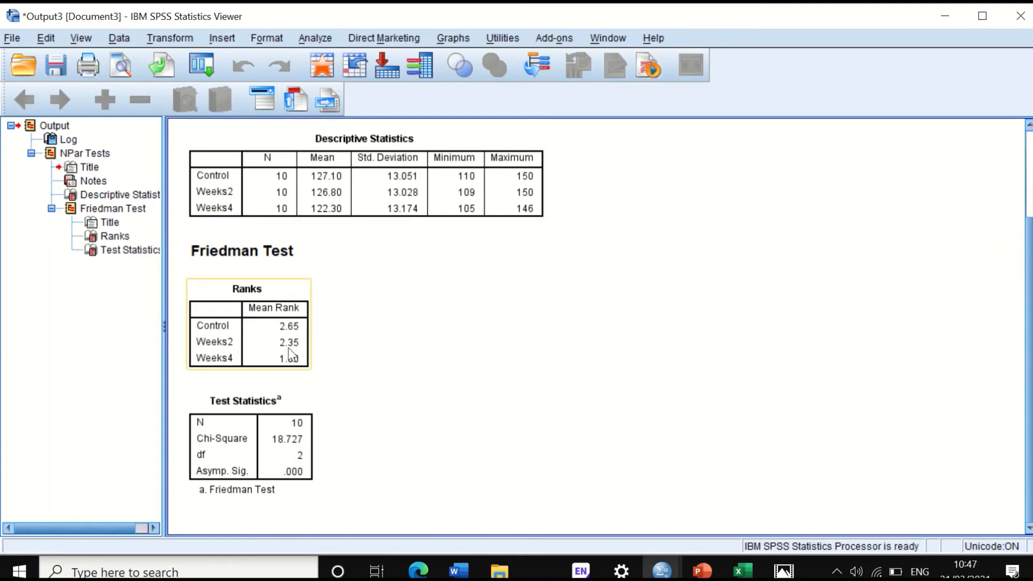
Start the legacy nonparametric test for two related samples and move its dialog clear of the window's corner
click(315, 40)
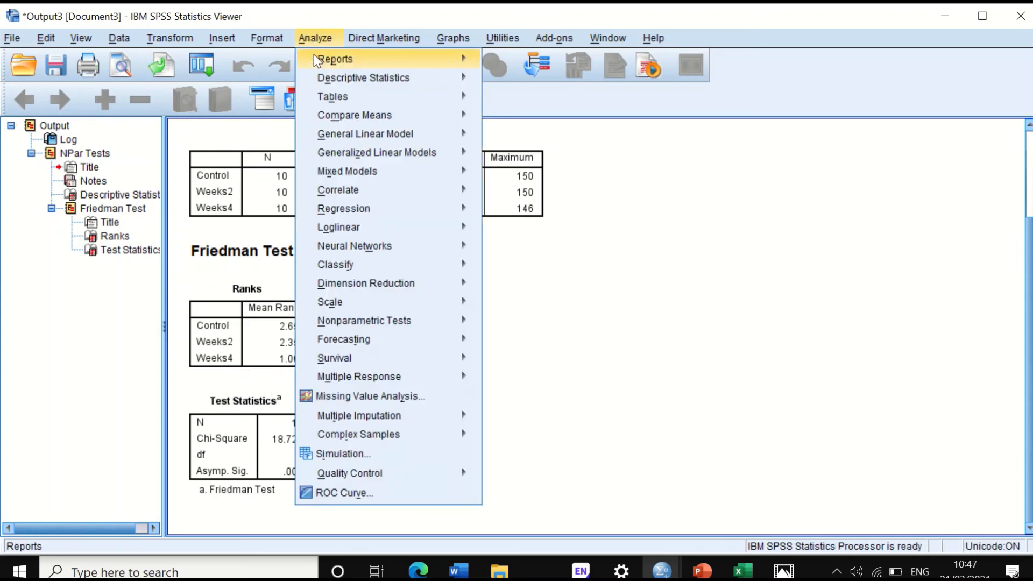
mouse_move(377, 326)
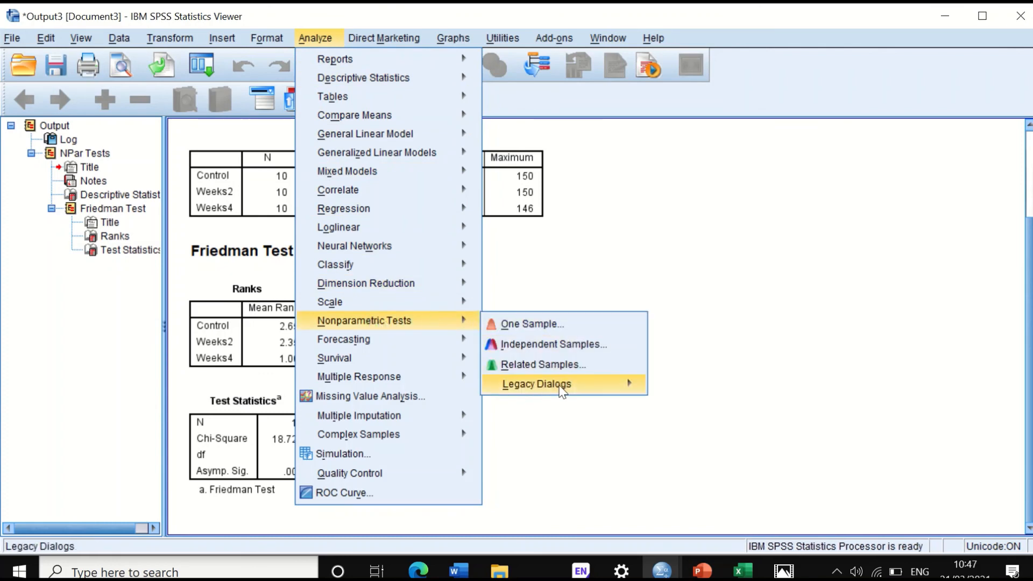
mouse_move(561, 391)
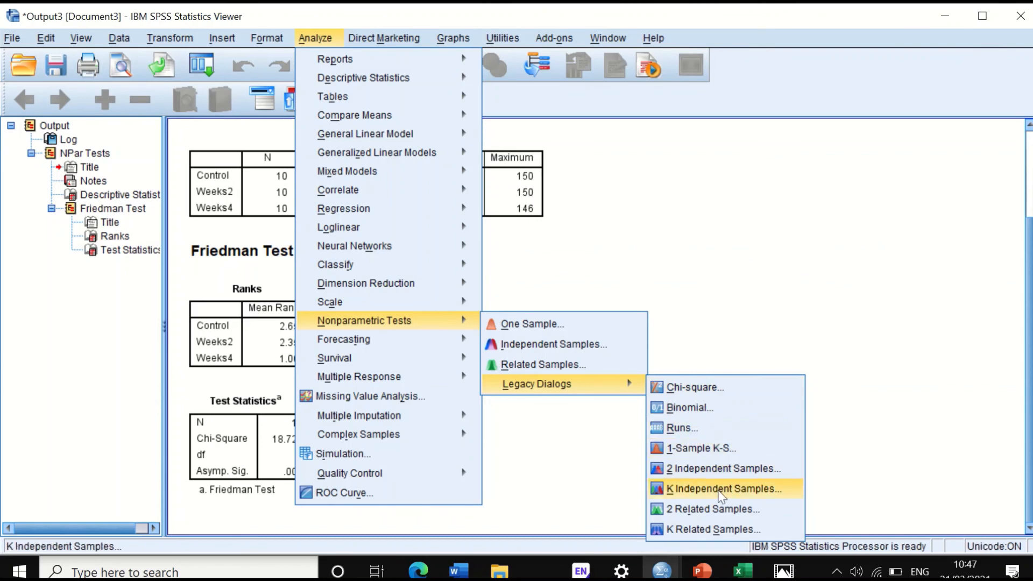
click(717, 511)
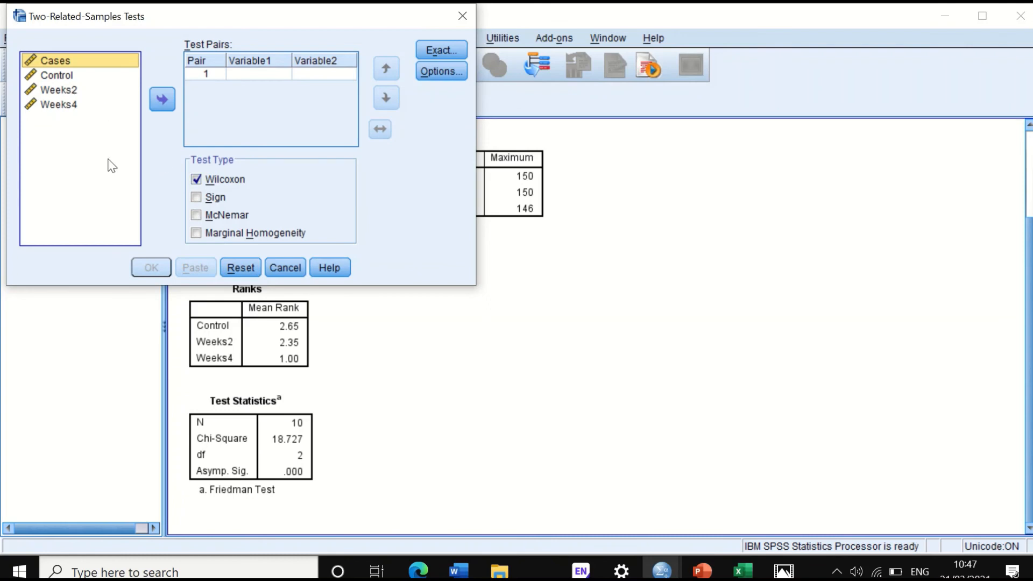
drag(229, 18, 317, 87)
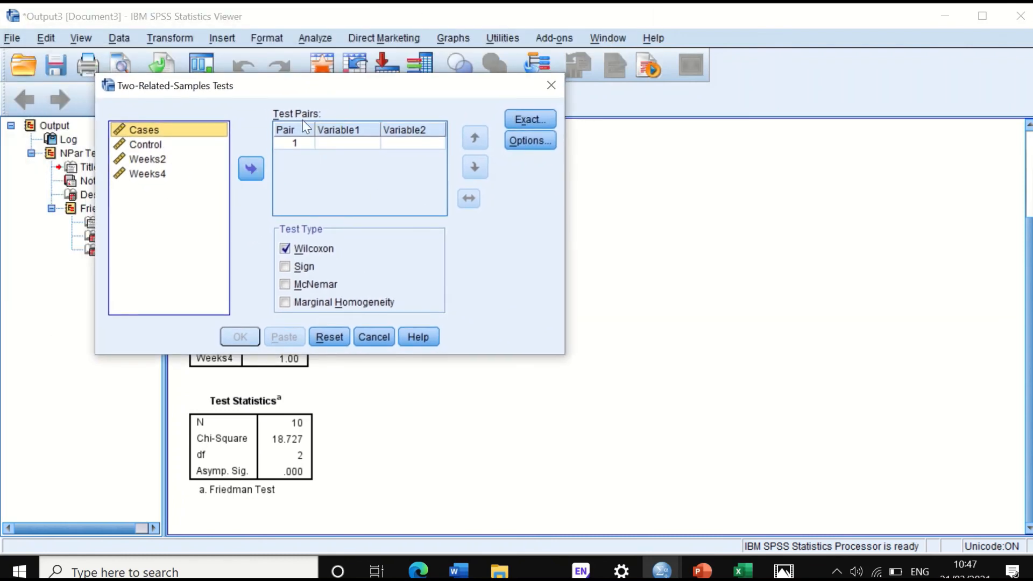
Define three Wilcoxon test pairs: Control with Weeks2, Control with Weeks4, and Weeks2 with Weeks4
click(144, 143)
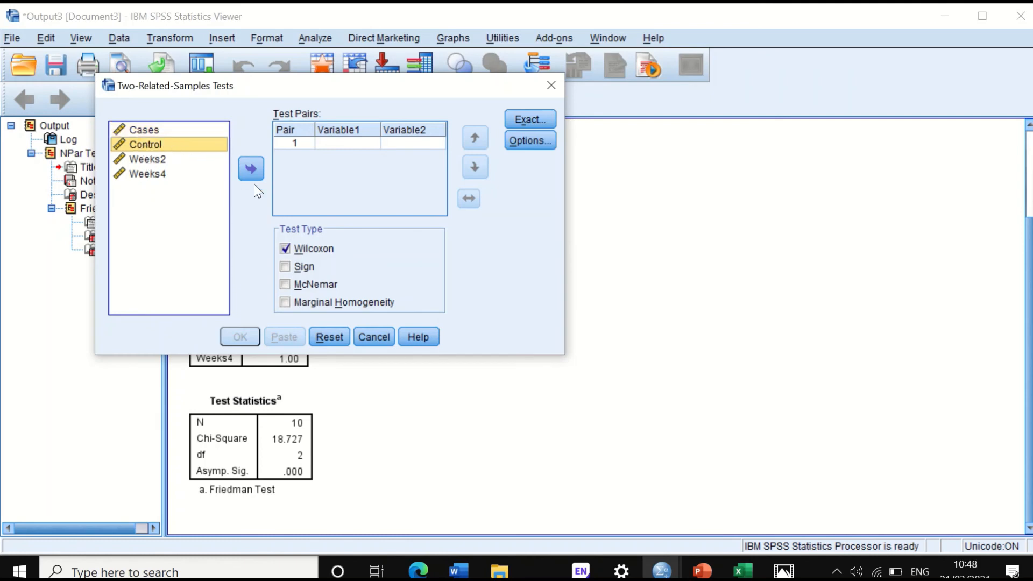
double_click(150, 144)
click(149, 157)
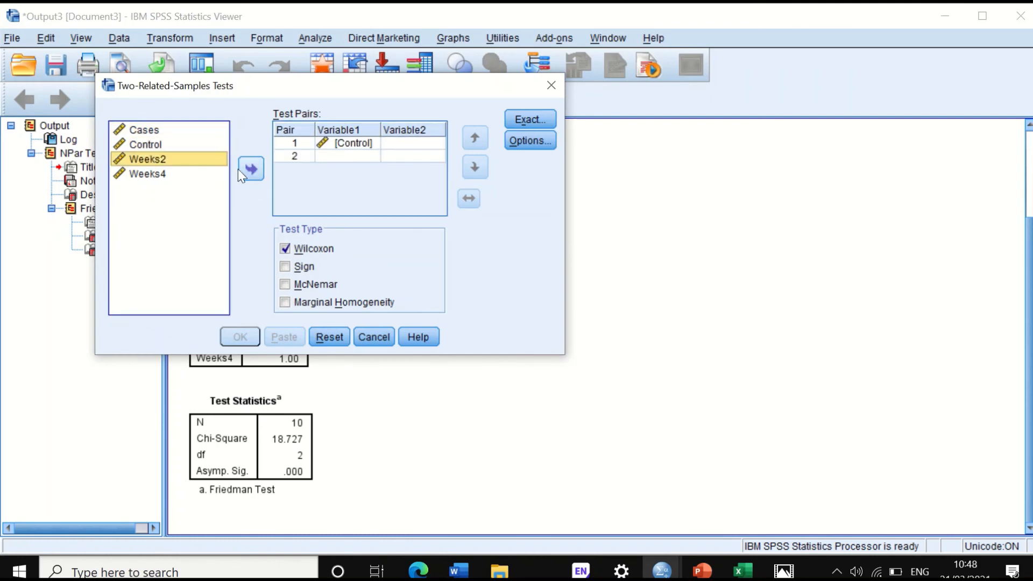
click(243, 169)
double_click(145, 143)
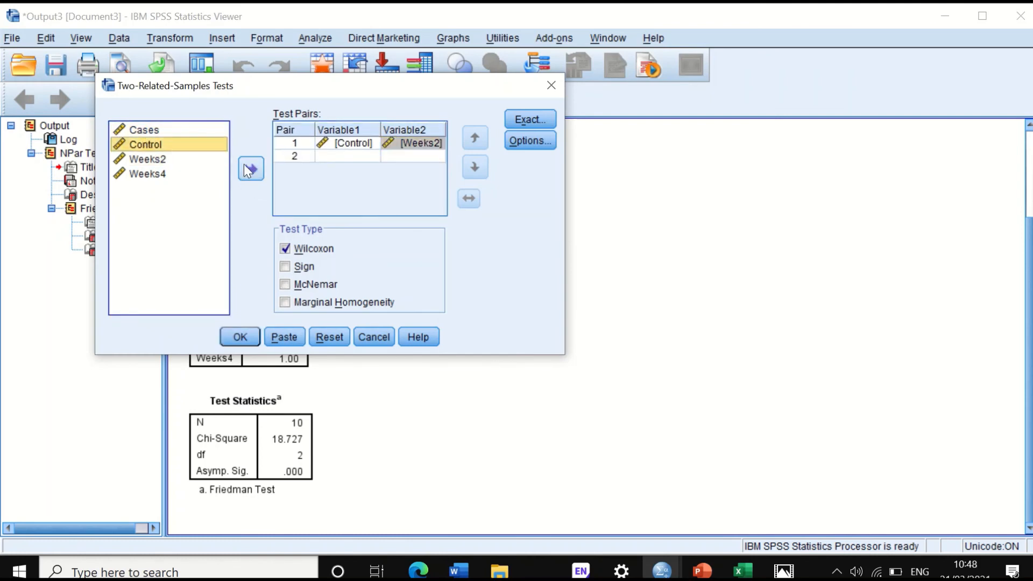
click(152, 174)
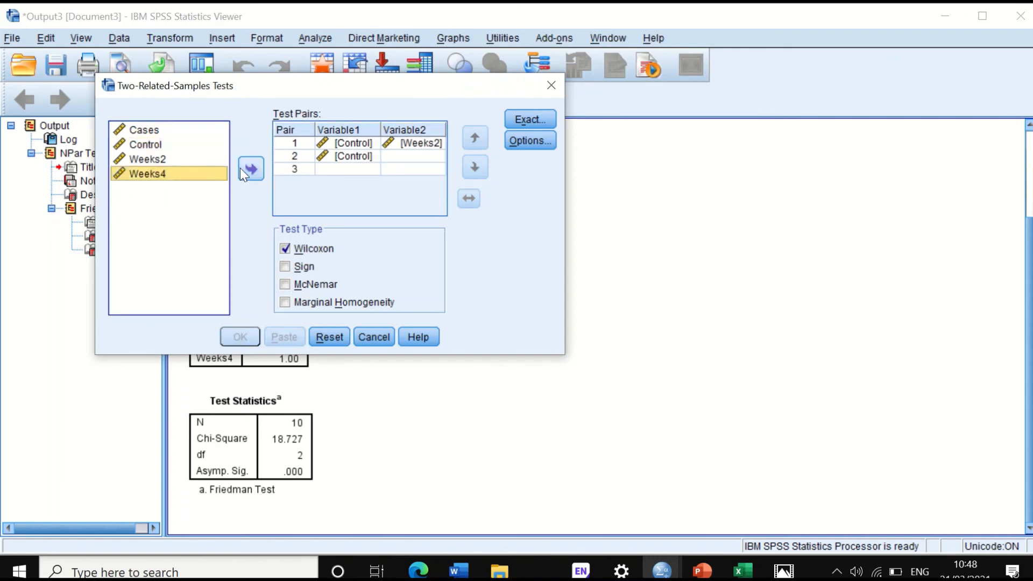
click(242, 169)
click(151, 157)
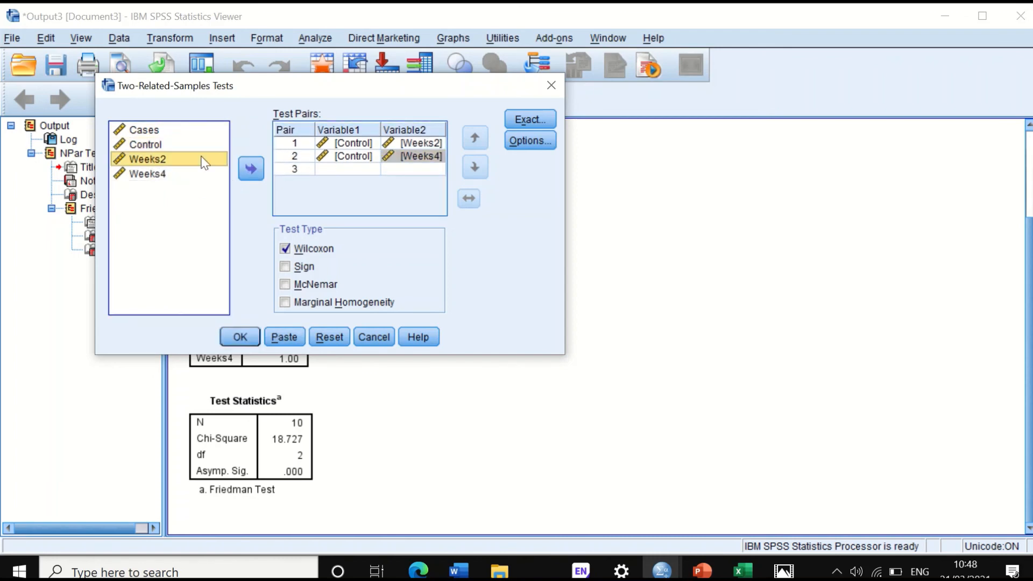
click(242, 169)
click(159, 175)
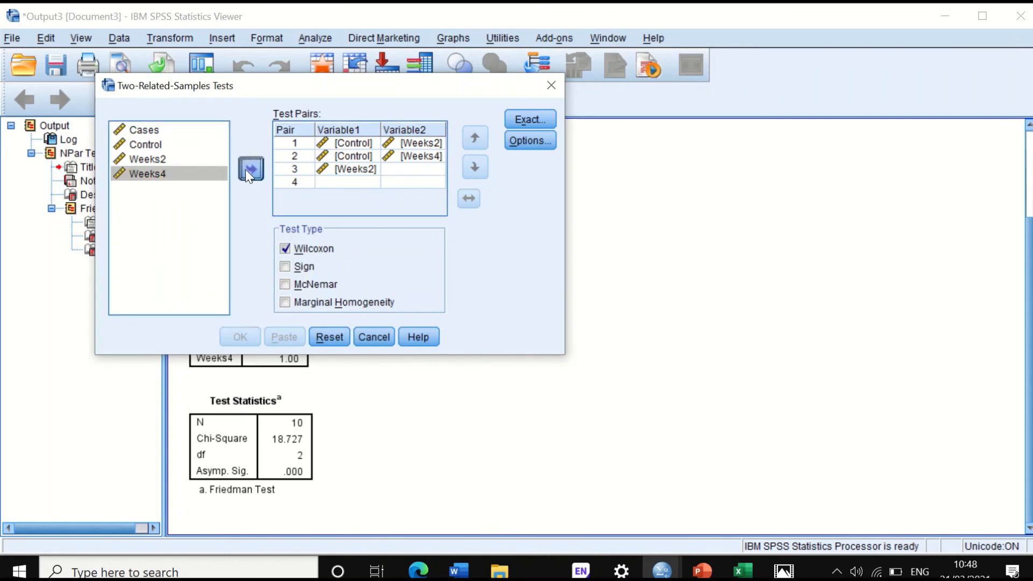
click(249, 169)
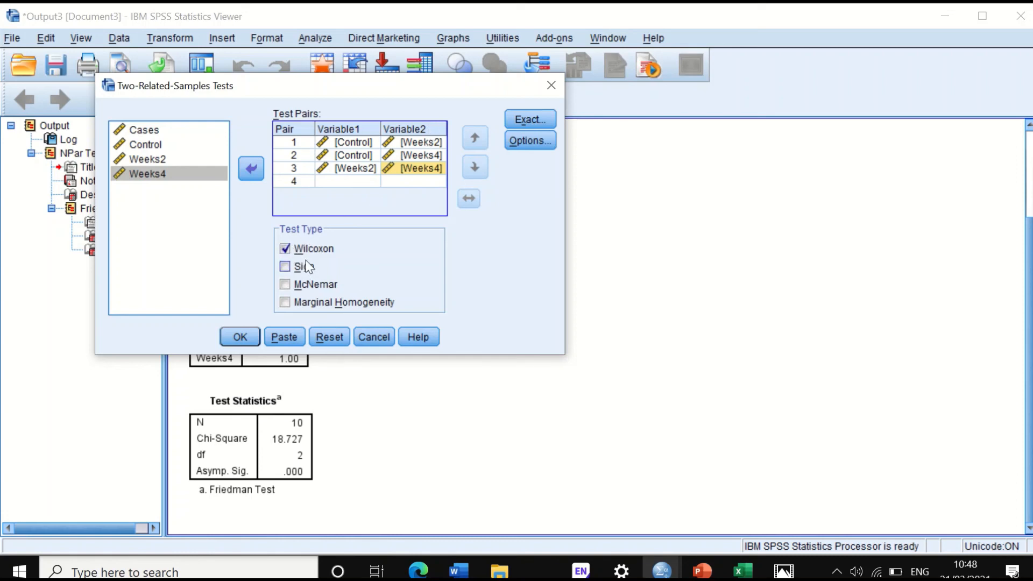
Keep the exact test settings, include descriptive statistics with cases excluded test-by-test, and run the Wilcoxon tests
click(525, 119)
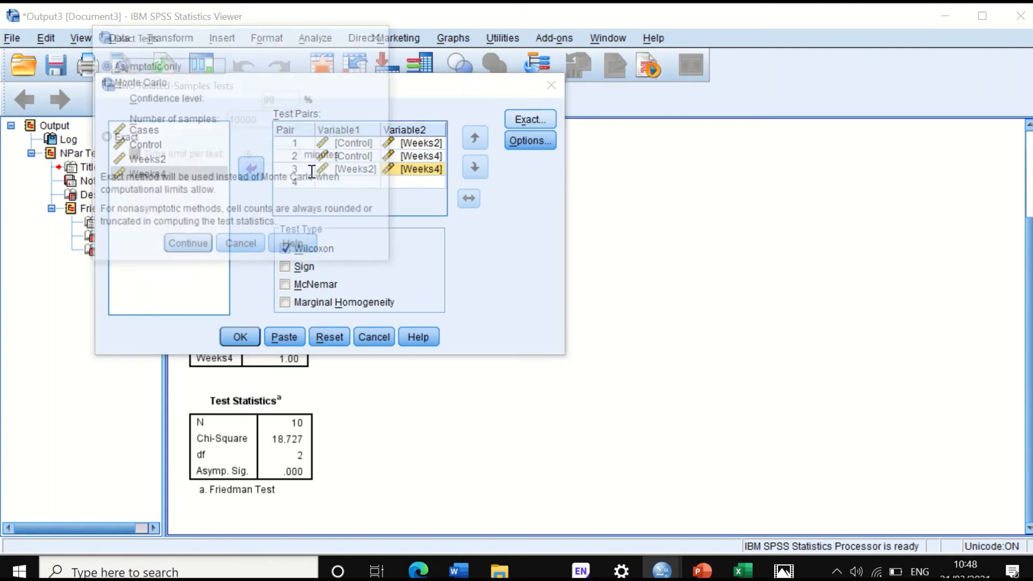
click(197, 248)
click(548, 142)
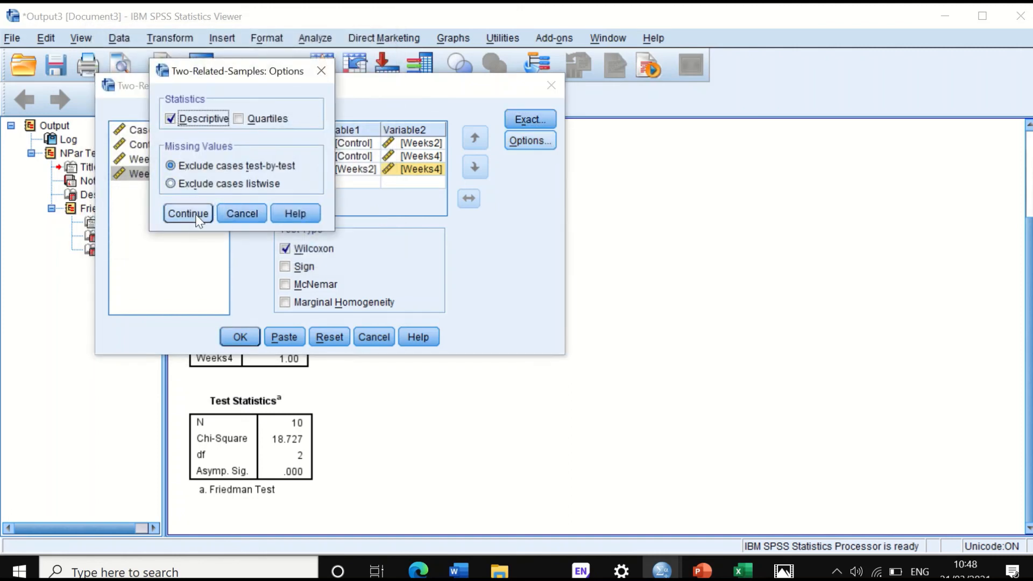
click(195, 215)
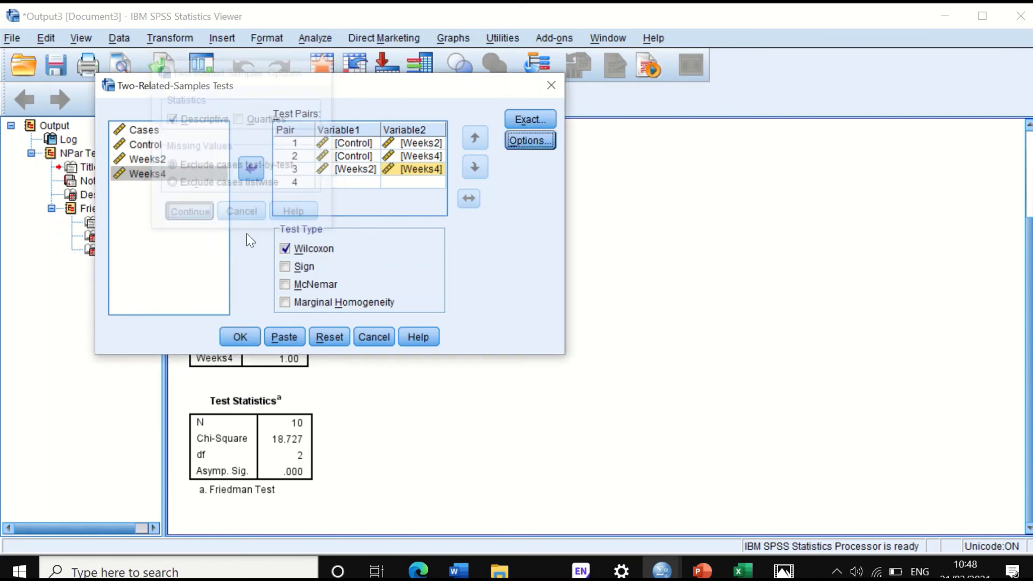
click(243, 337)
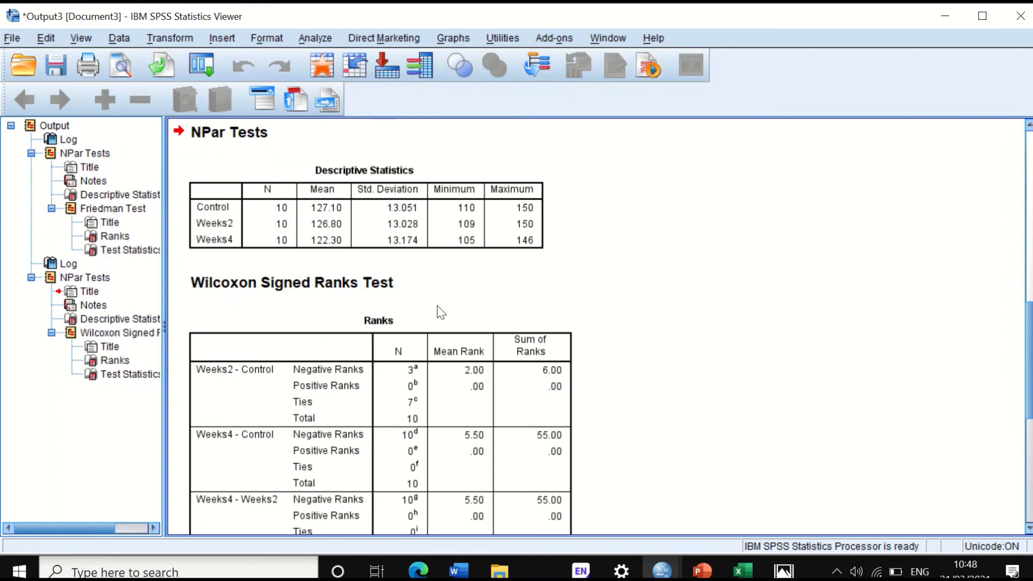
Examine the Wilcoxon ranks and test statistics for each pair alongside the Friedman test statistics
scroll(440, 312, down, 3)
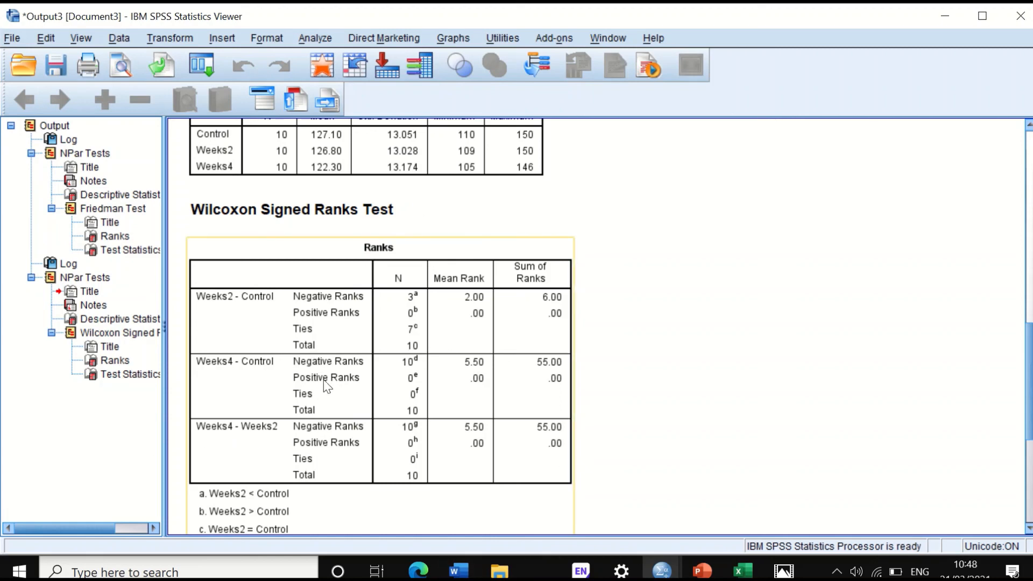
scroll(454, 395, down, 10)
scroll(509, 263, up, 5)
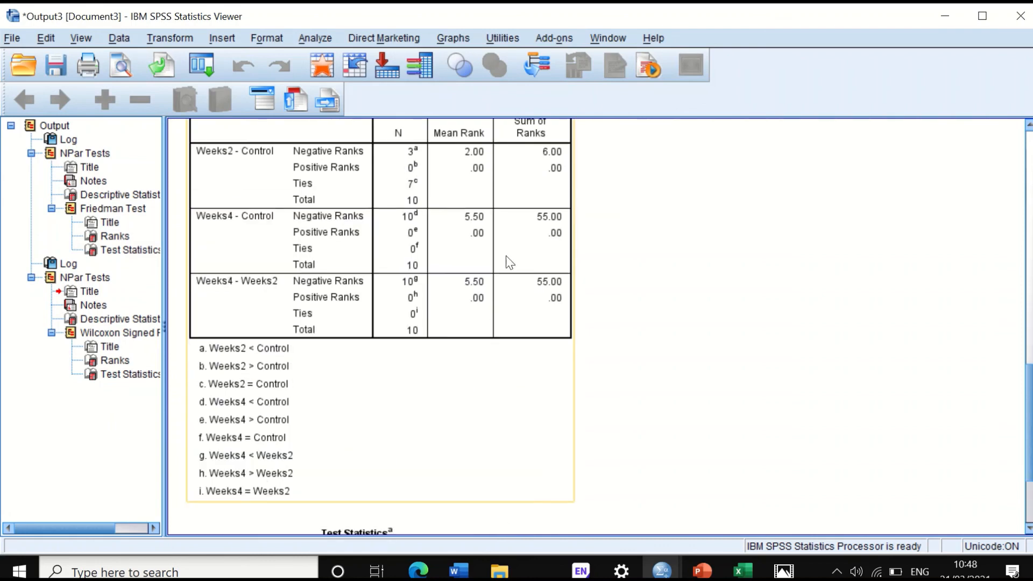
scroll(538, 320, down, 5)
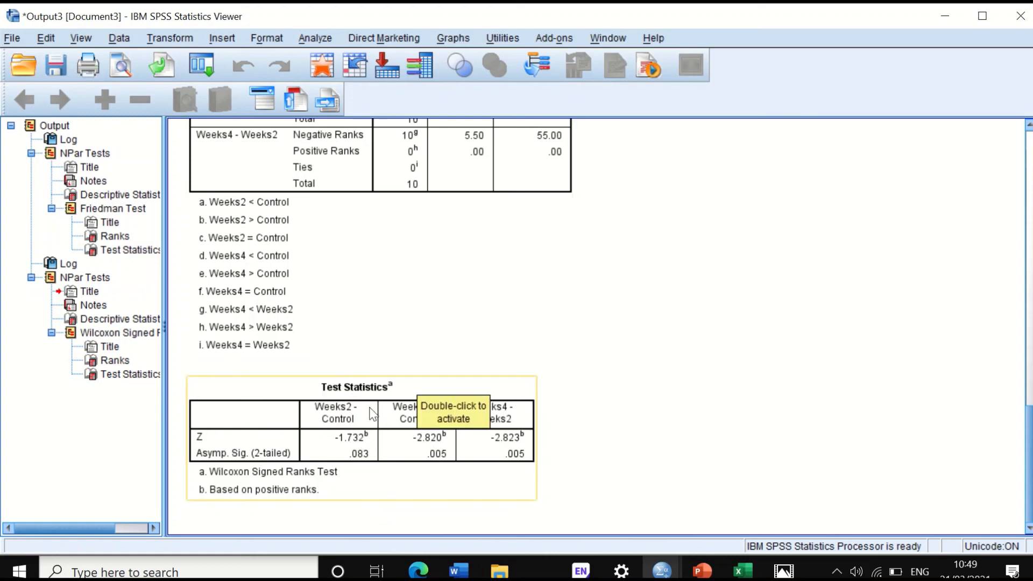
scroll(458, 408, up, 10)
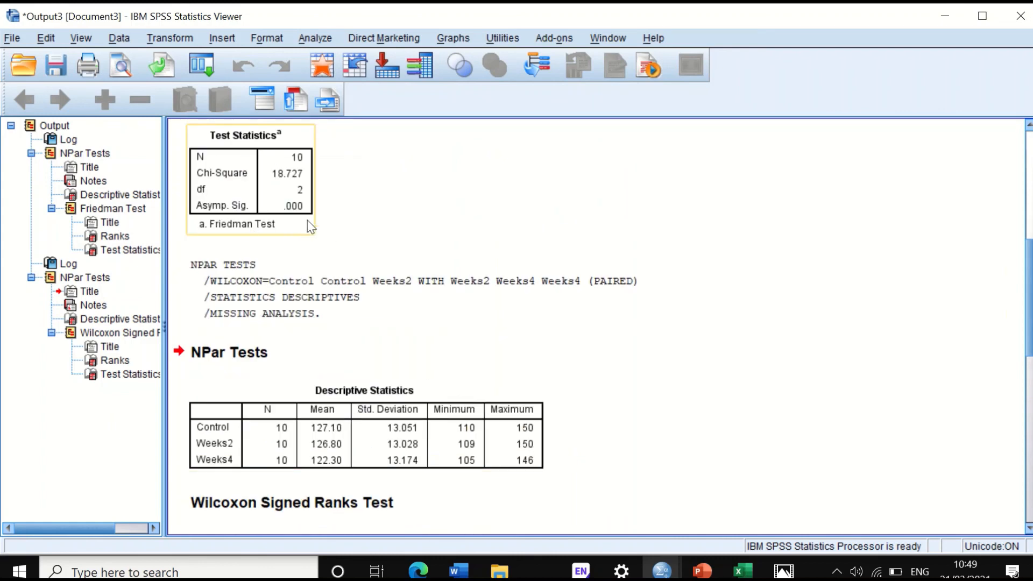
scroll(338, 254, down, 10)
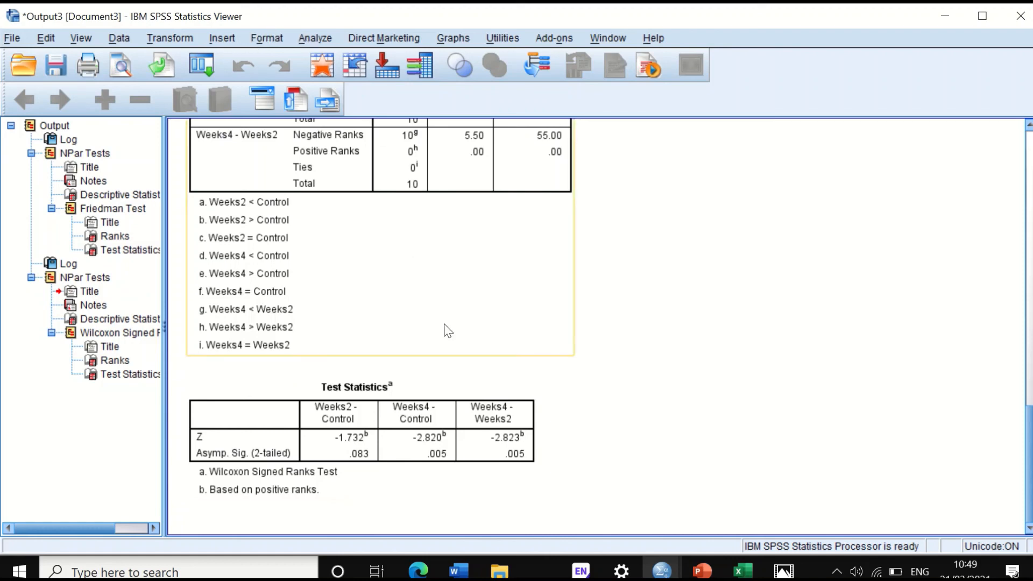
Start the nonparametric test for two or more related samples with a customized analysis as the objective
click(315, 38)
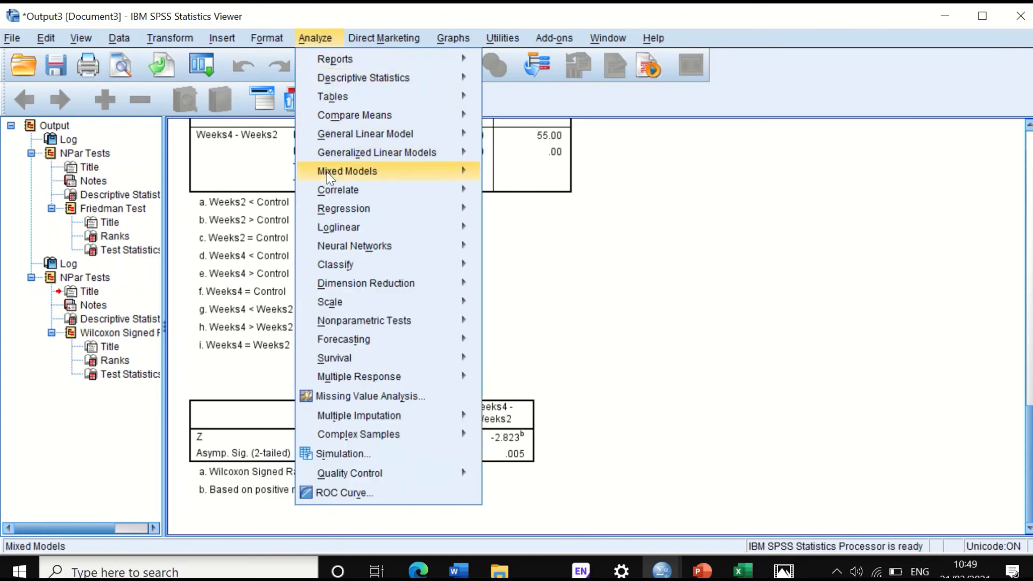
mouse_move(398, 327)
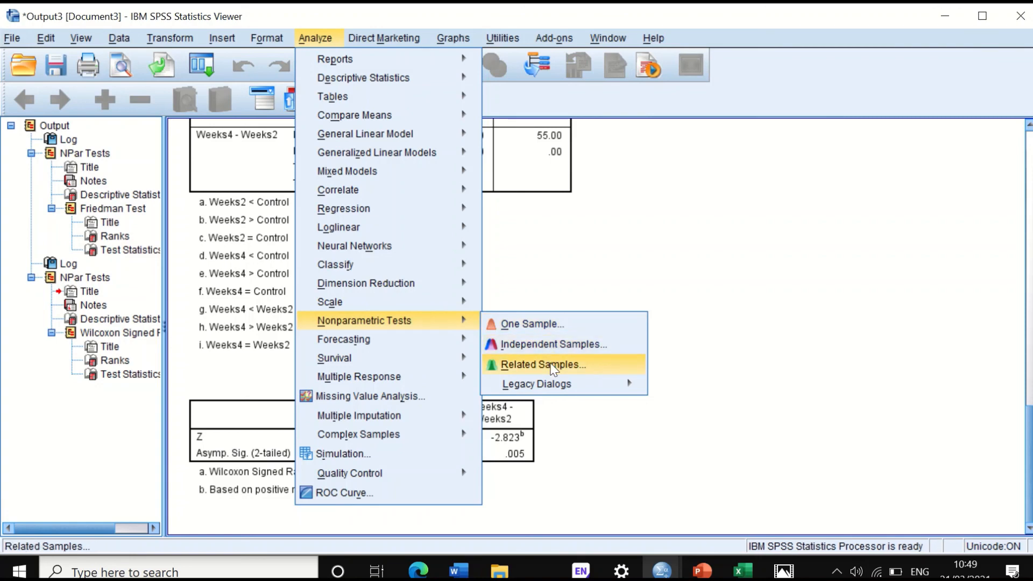
click(544, 364)
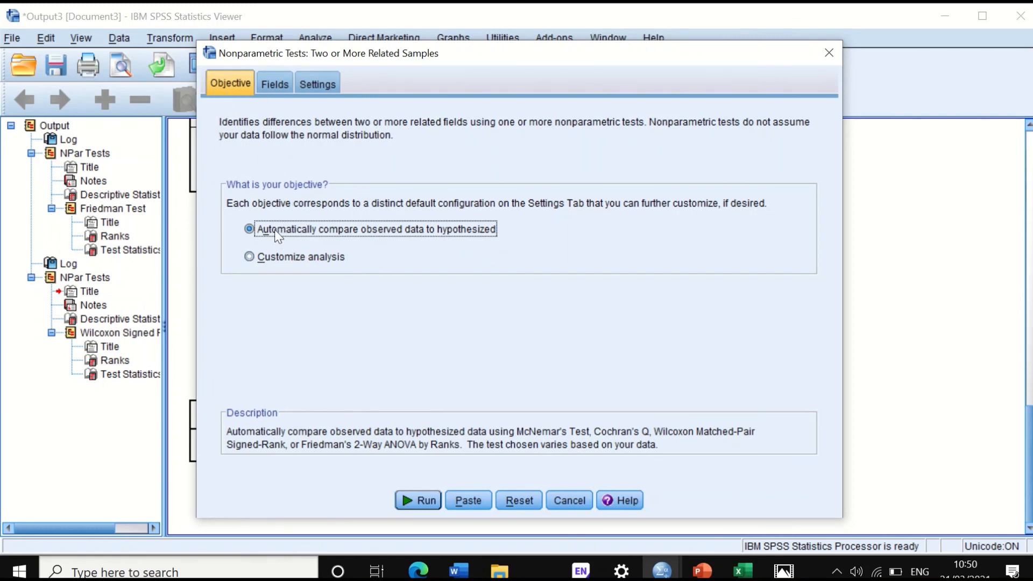
click(284, 261)
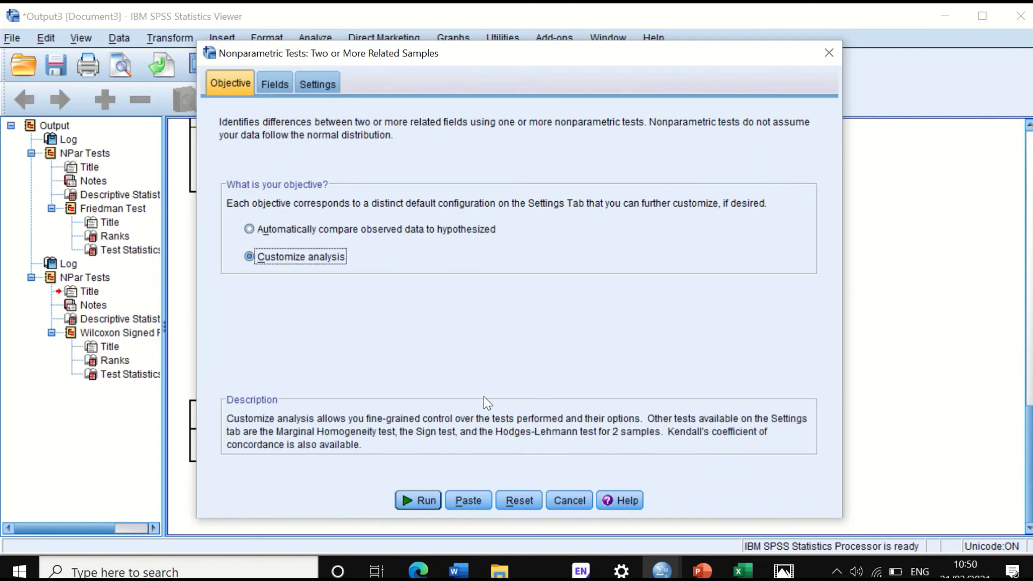
Assign Control, Weeks2 and Weeks4 as the test fields of the related samples test
click(277, 81)
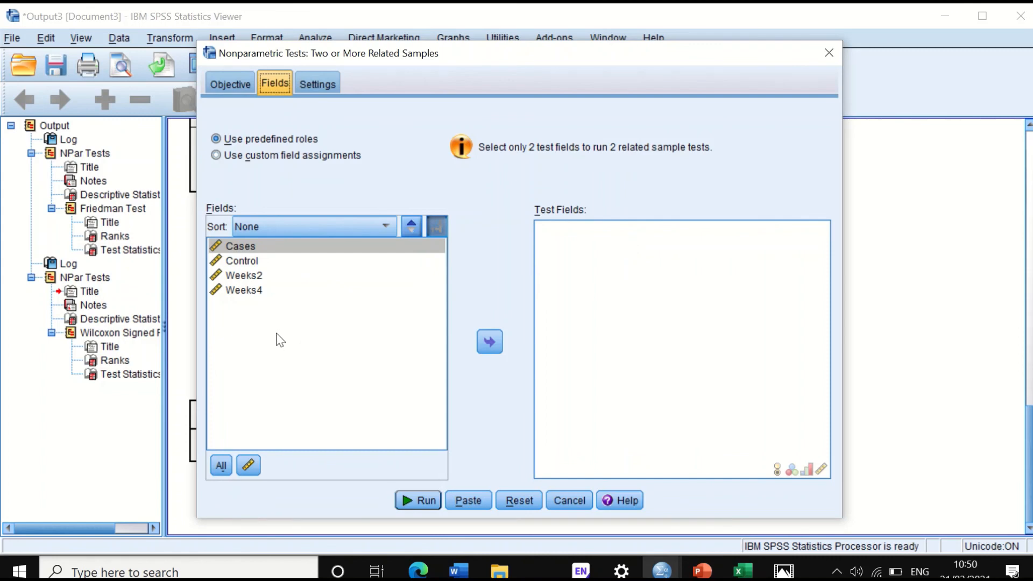
drag(251, 263, 348, 308)
click(490, 343)
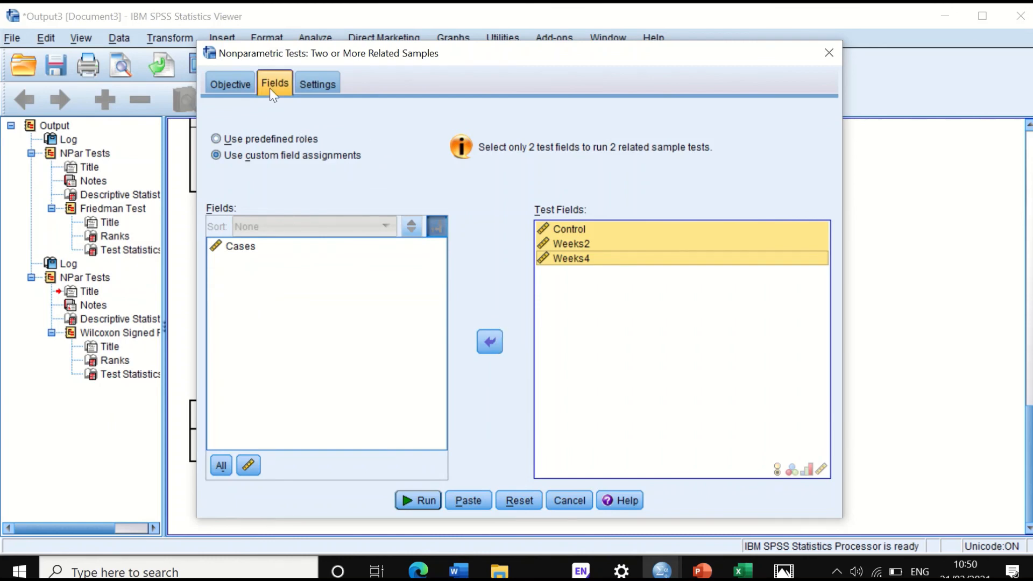
Customize the related samples test to use Friedman's 2-way ANOVA by ranks with all pairwise multiple comparisons, and run it
click(308, 83)
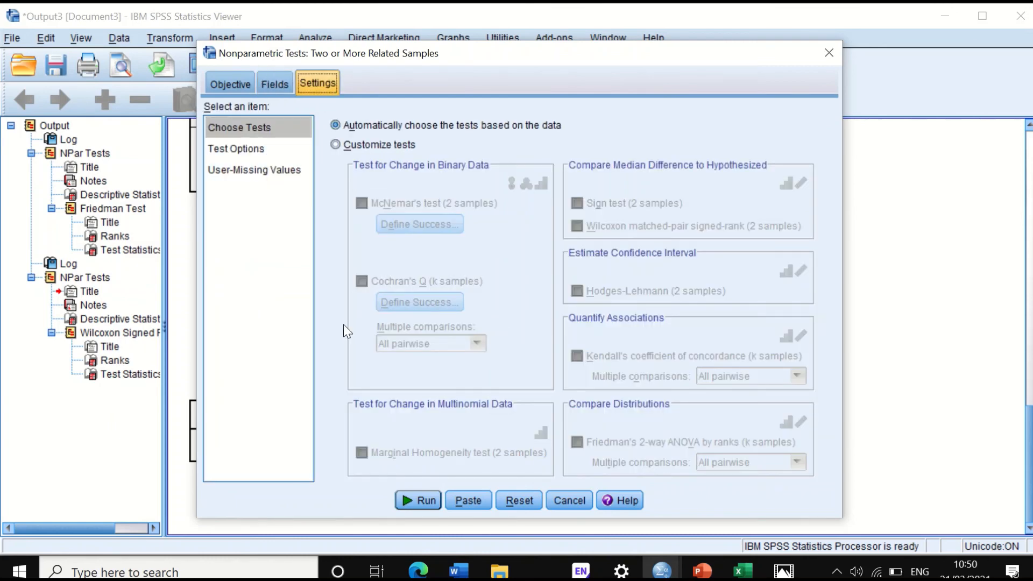
click(354, 144)
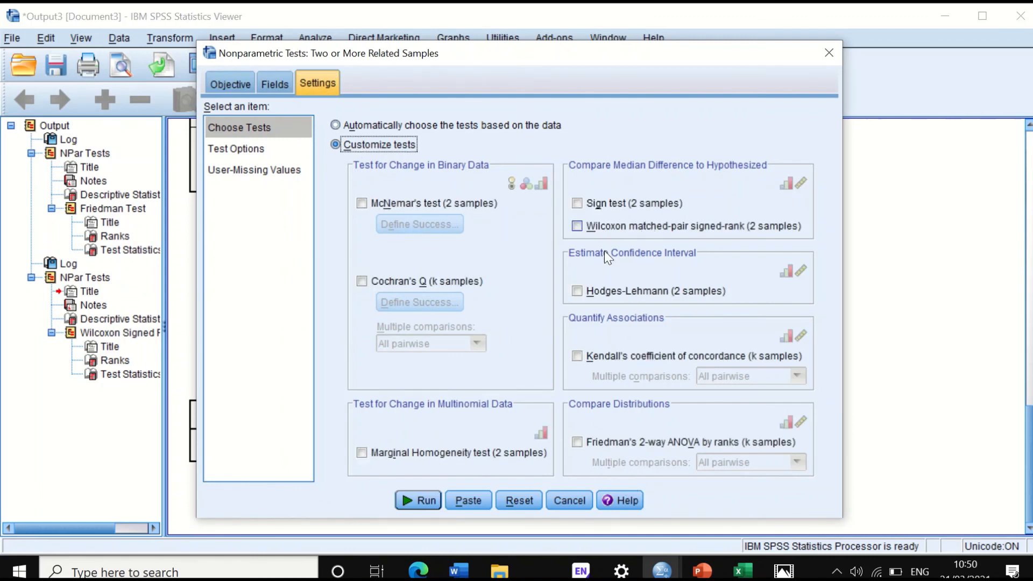
click(576, 442)
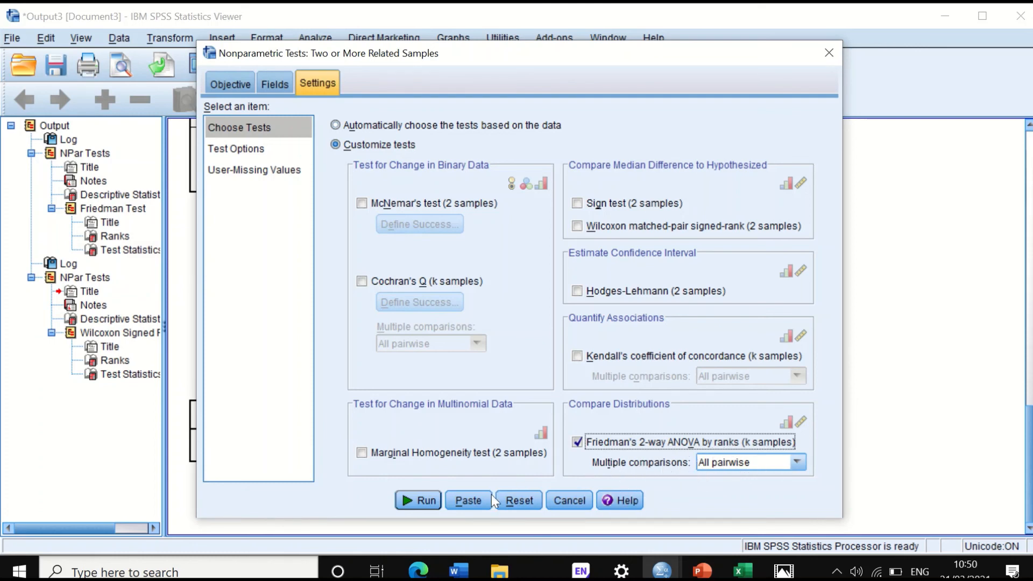
click(428, 501)
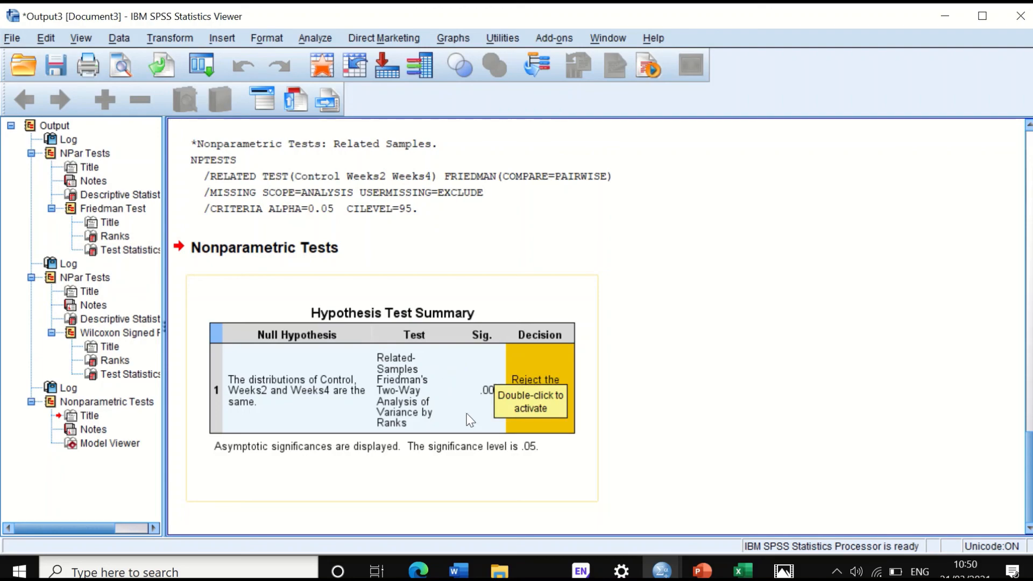
Open the Hypothesis Test Summary in the Model Viewer and examine the Friedman rank charts and test statistics
click(458, 363)
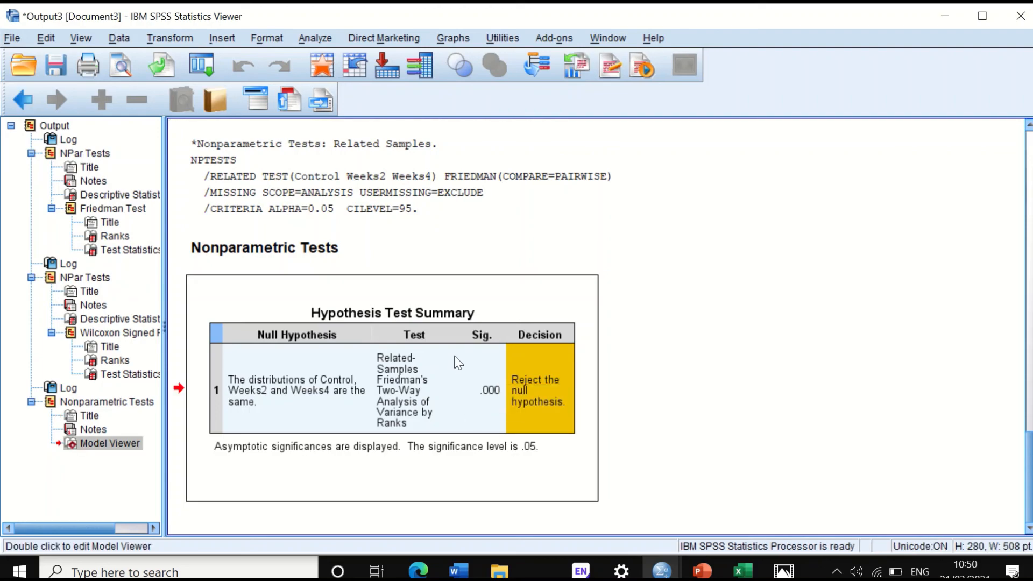
double_click(448, 355)
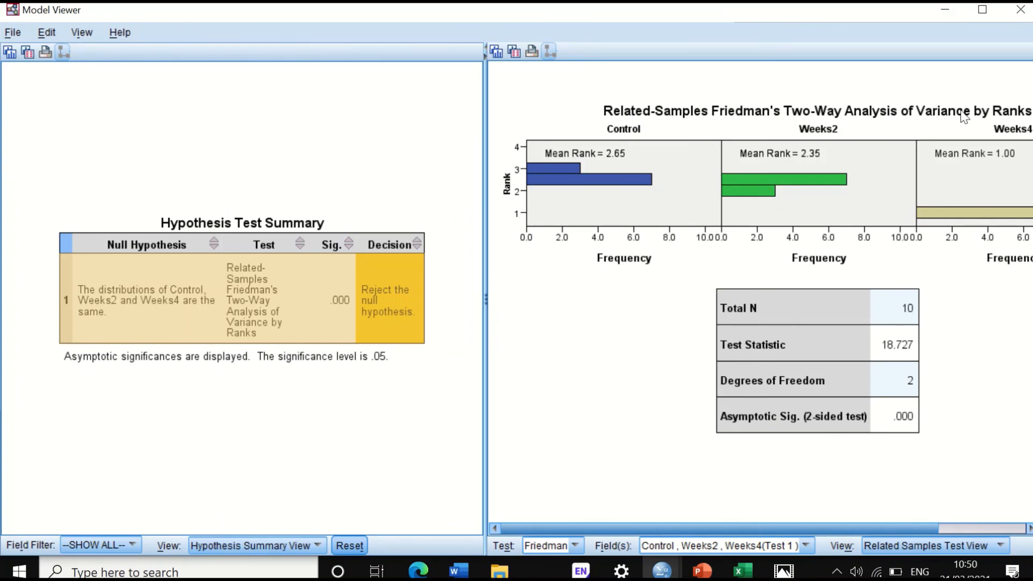
drag(903, 526, 909, 511)
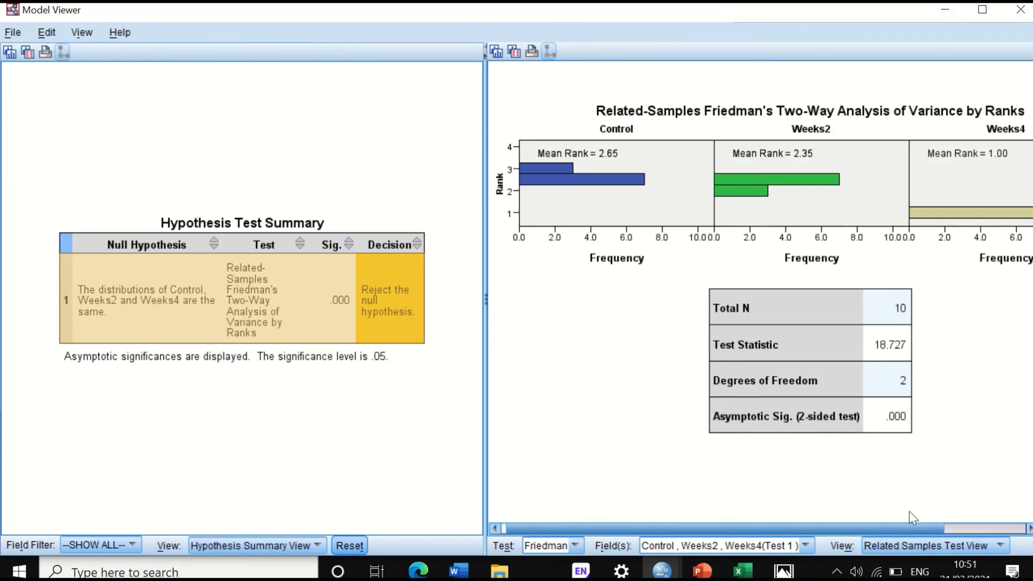
Show the Pairwise Comparisons view of the Friedman test and examine the adjusted significance for each sample pair
click(920, 543)
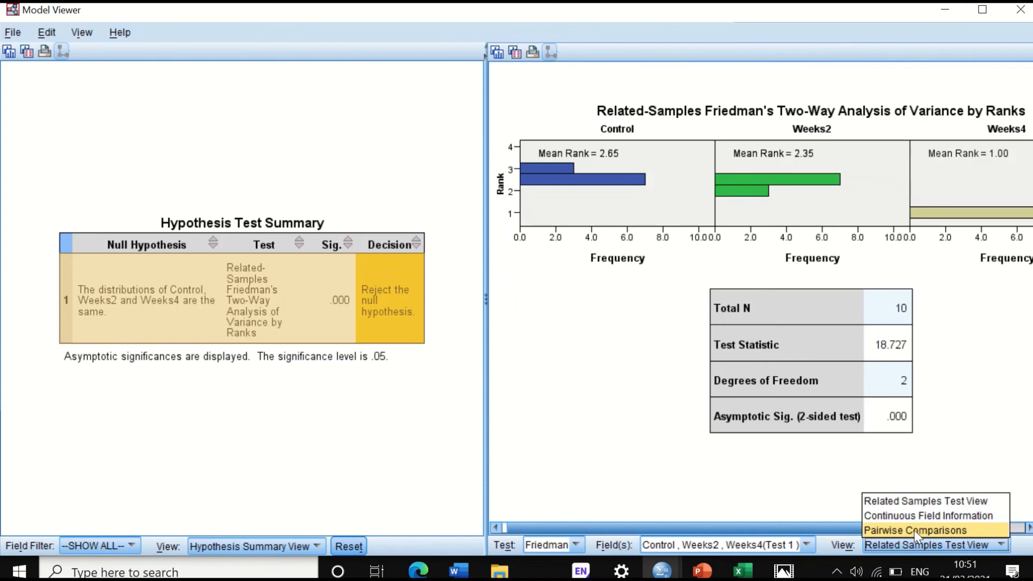
click(915, 530)
scroll(893, 328, down, 3)
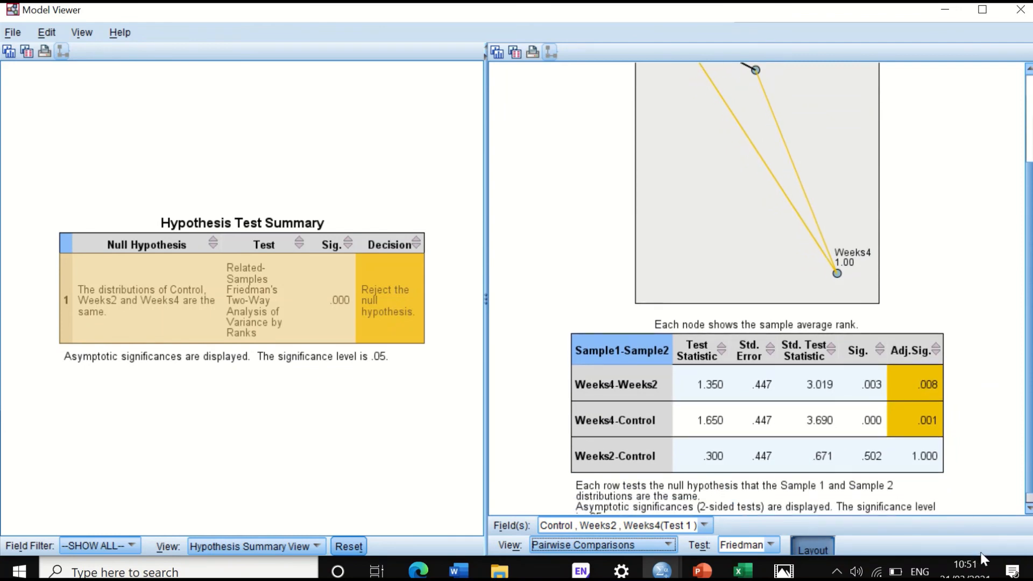
scroll(596, 394, down, 1)
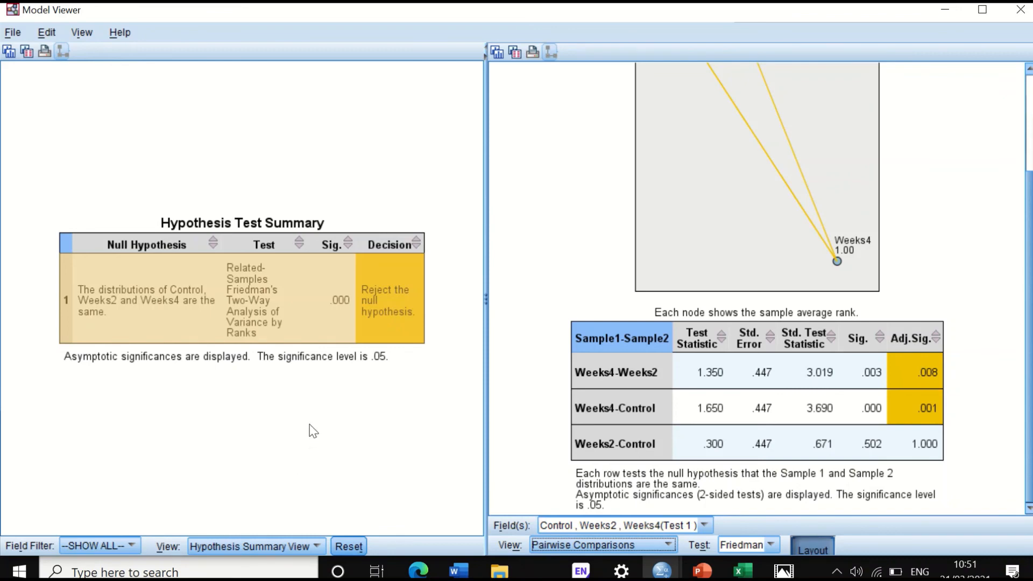
Minimize the Model Viewer and the output window to return to the Friedman's ANOVA dataset
click(945, 10)
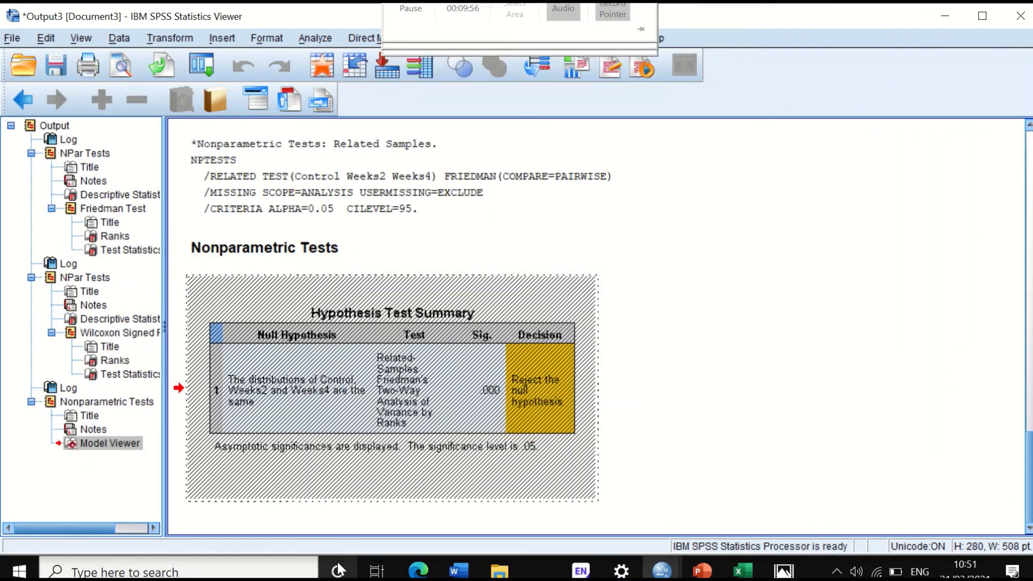
click(948, 16)
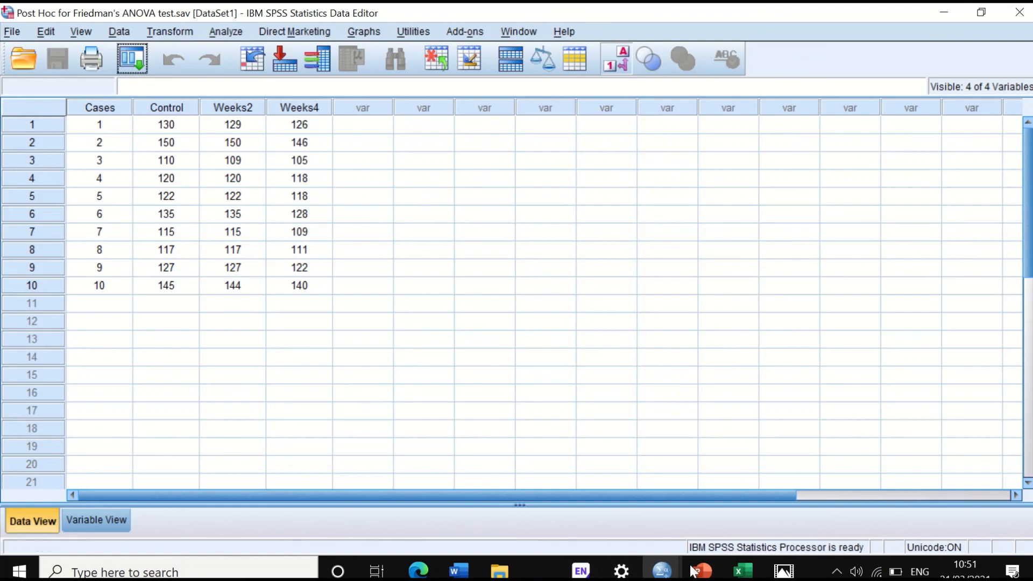
mouse_move(692, 570)
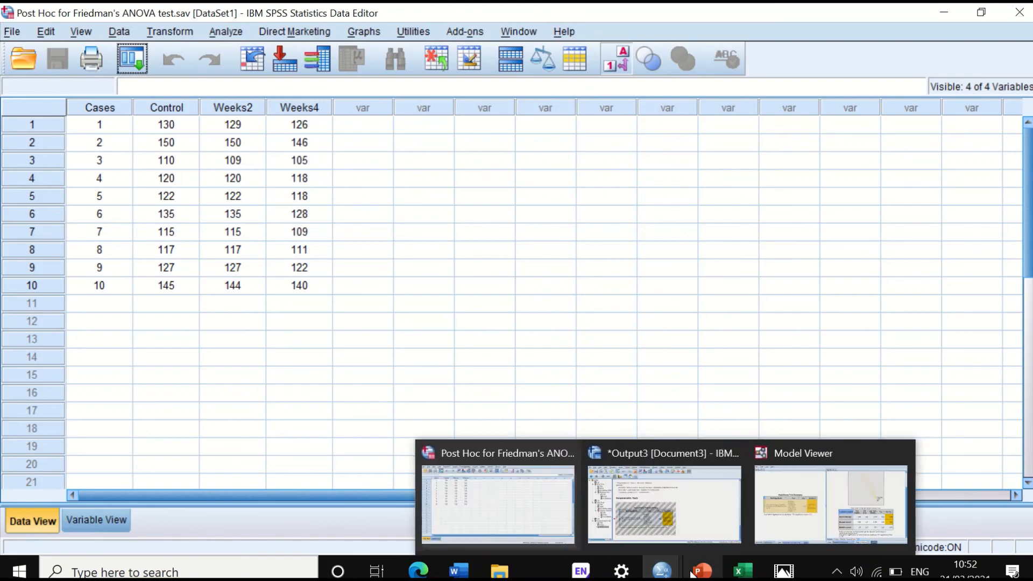